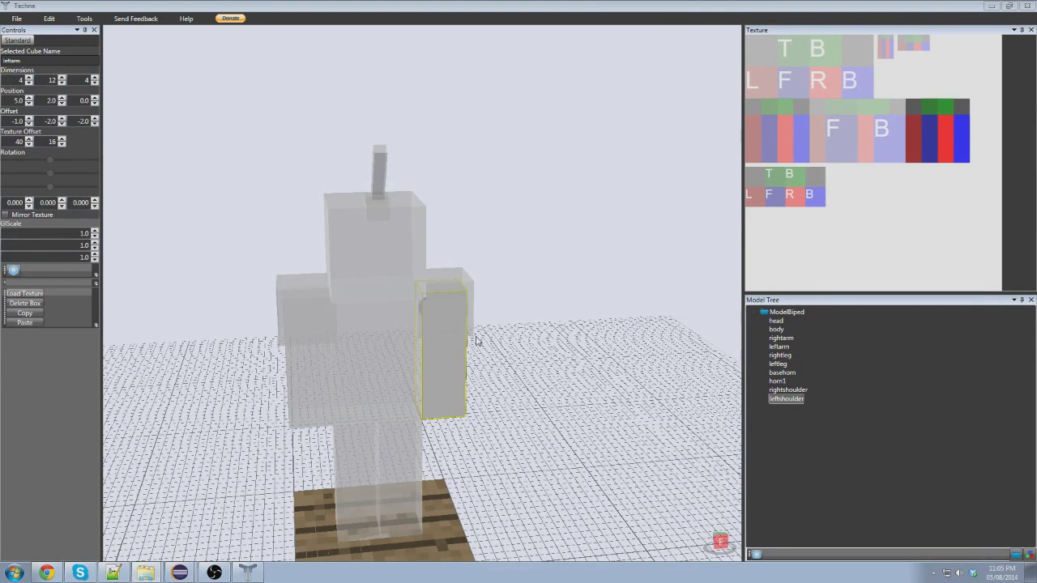
right_click_drag(425, 240, 440, 320)
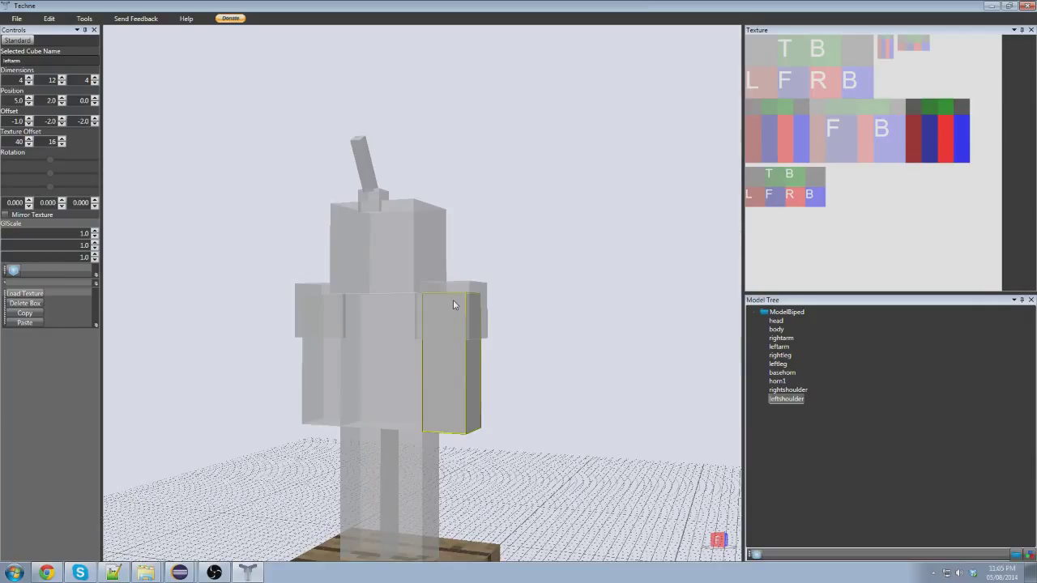
left_click(22, 19)
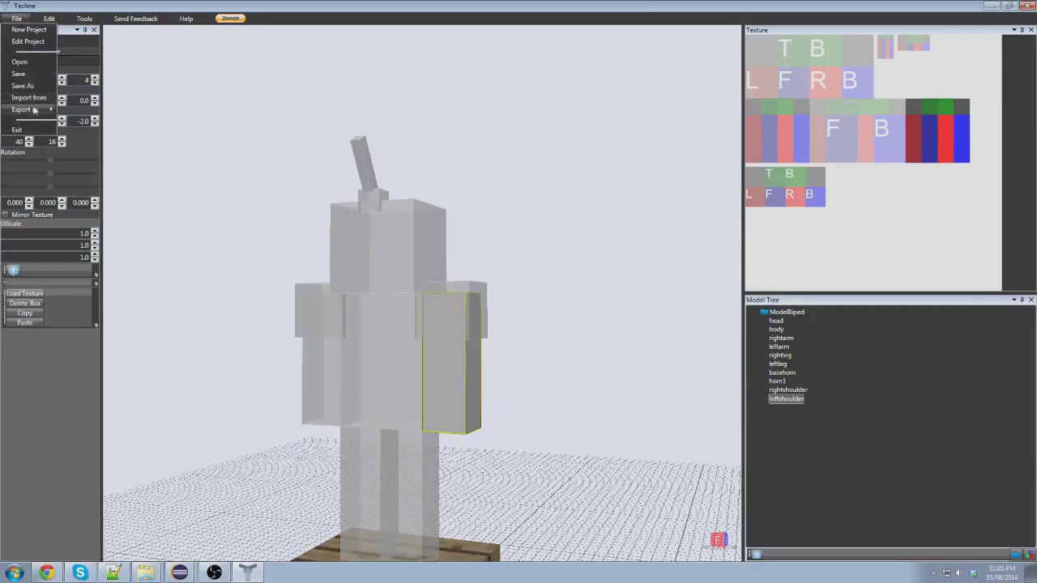
left_click(810, 51)
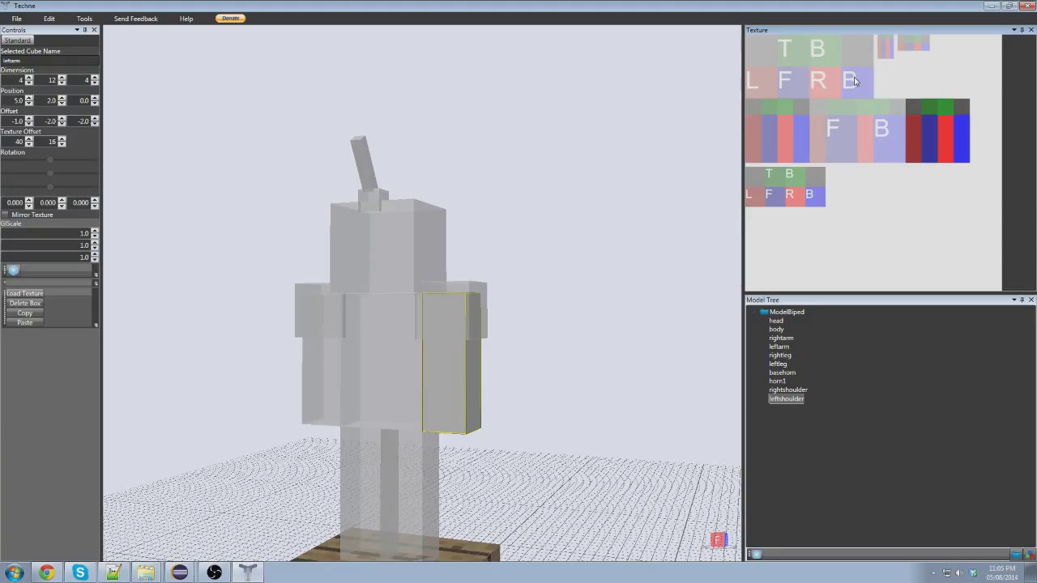
Select the head, right arm, body, right leg and right shoulder one by one to examine their areas in the texture layout.
left_click(413, 226)
scroll(486, 275, "up", 3)
right_click_drag(532, 329, 591, 332)
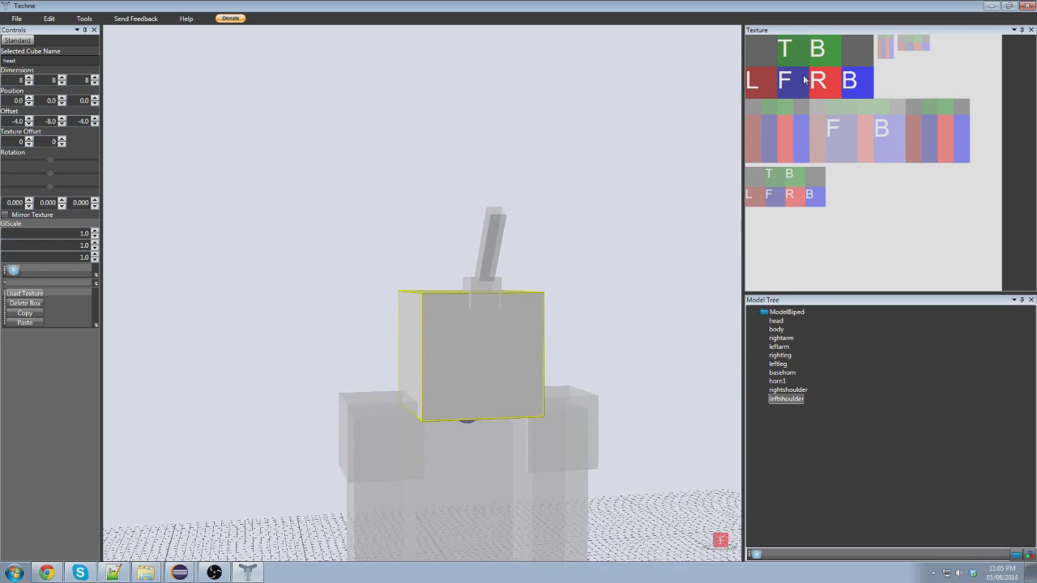
left_click(381, 502)
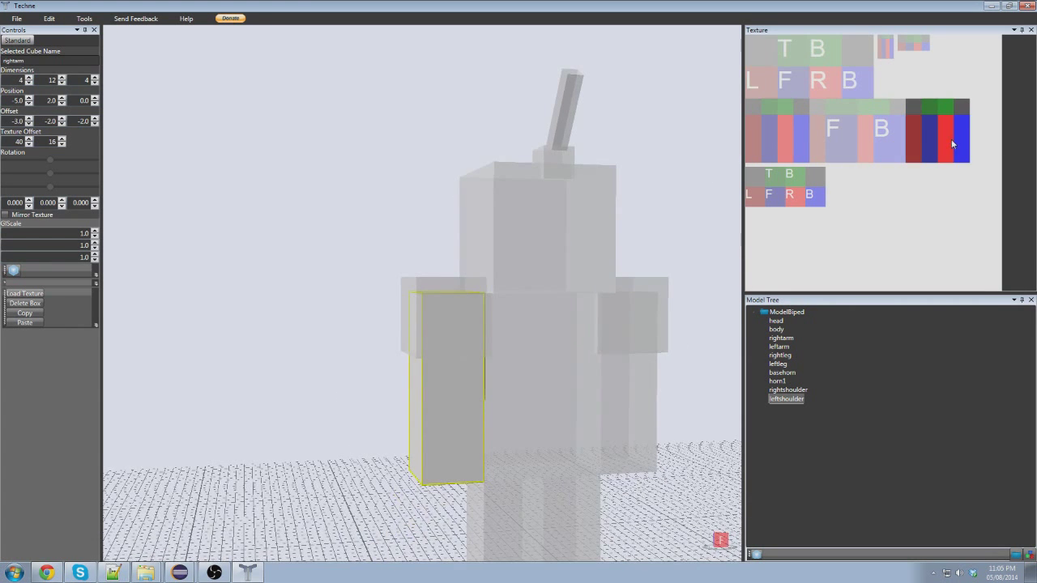
left_click(533, 378)
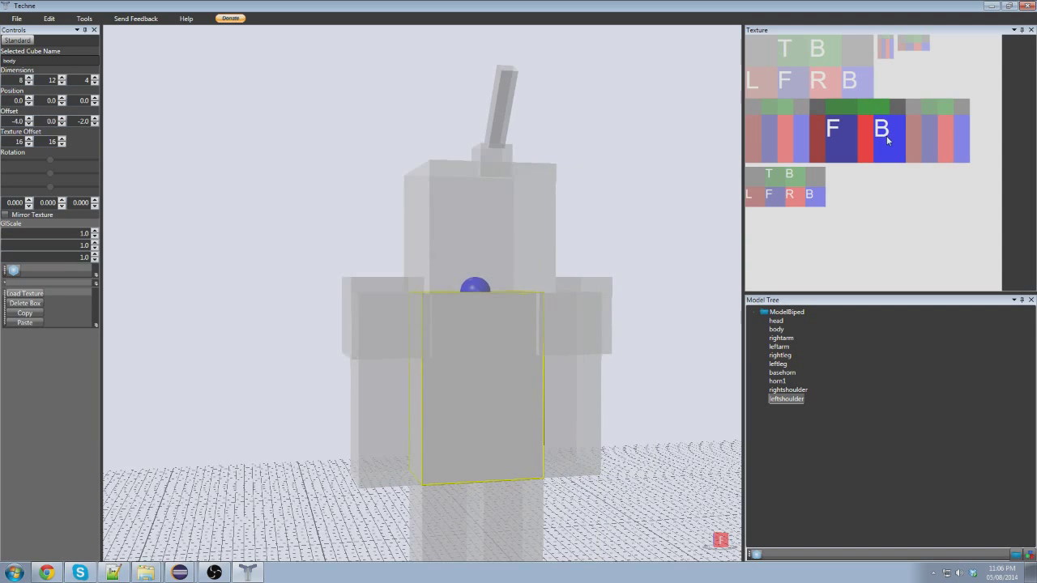
left_click(456, 488)
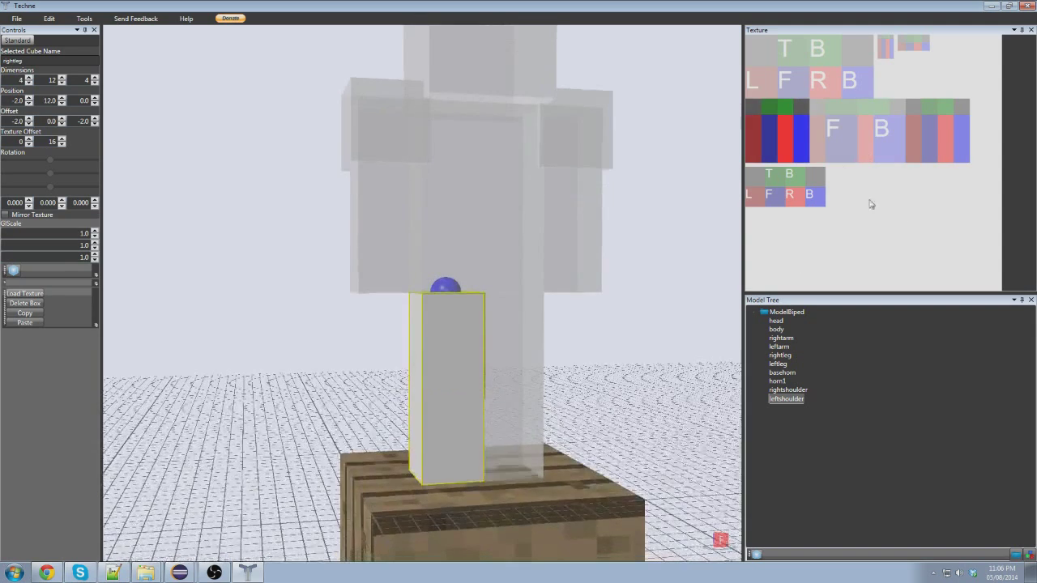
scroll(465, 144, "down", 2)
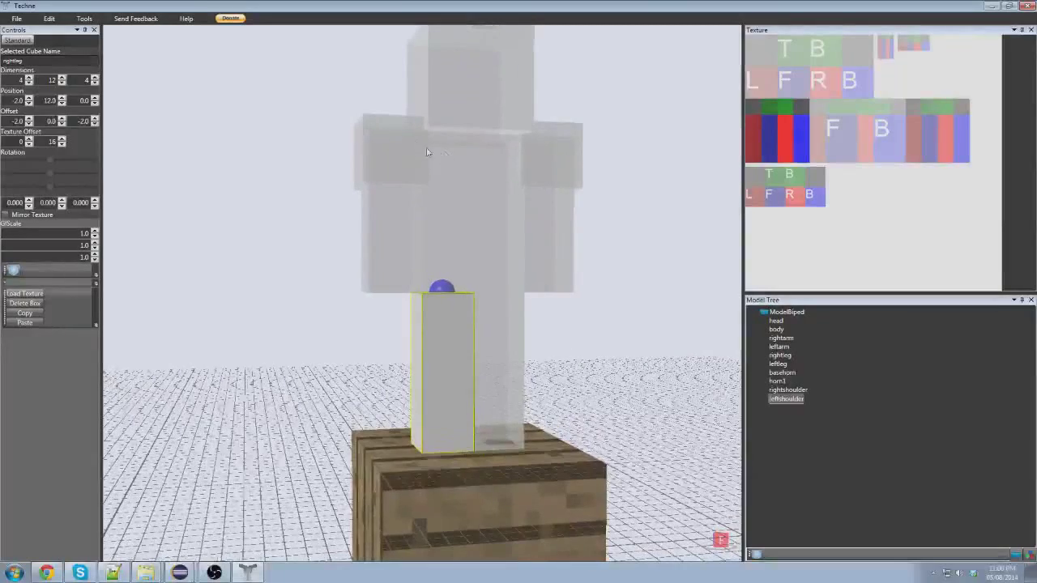
left_click(393, 131)
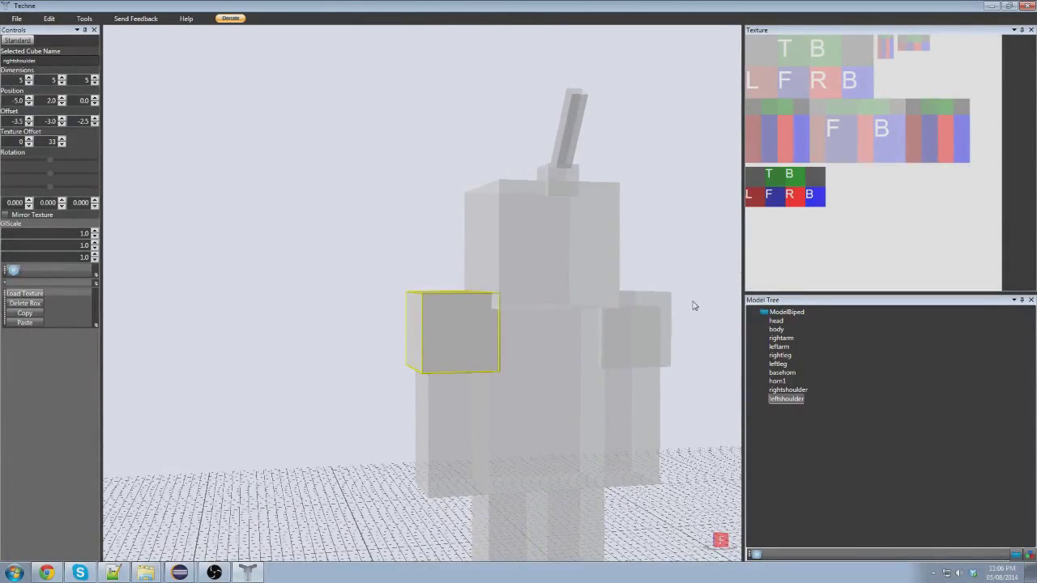
Examine how the sides of the head and the horn correspond to their faces in the texture layout.
left_click(531, 235)
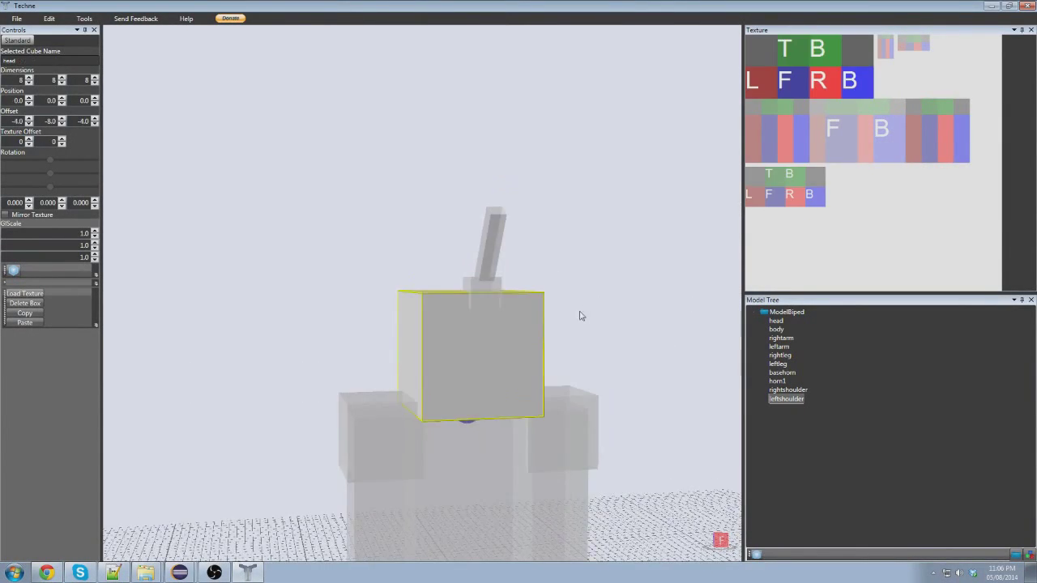
right_click_drag(532, 348, 512, 316)
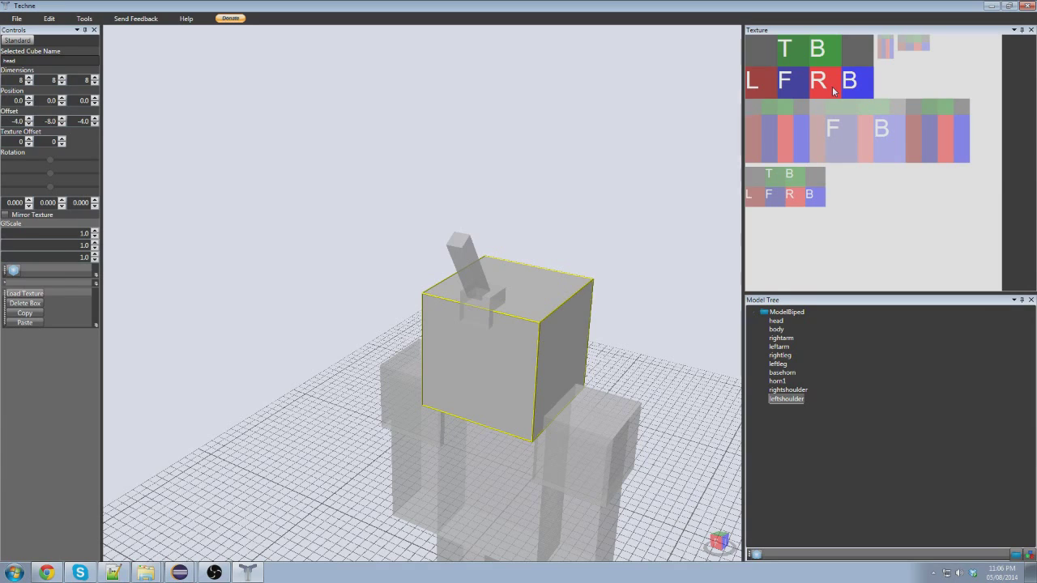
right_click_drag(464, 329, 416, 328)
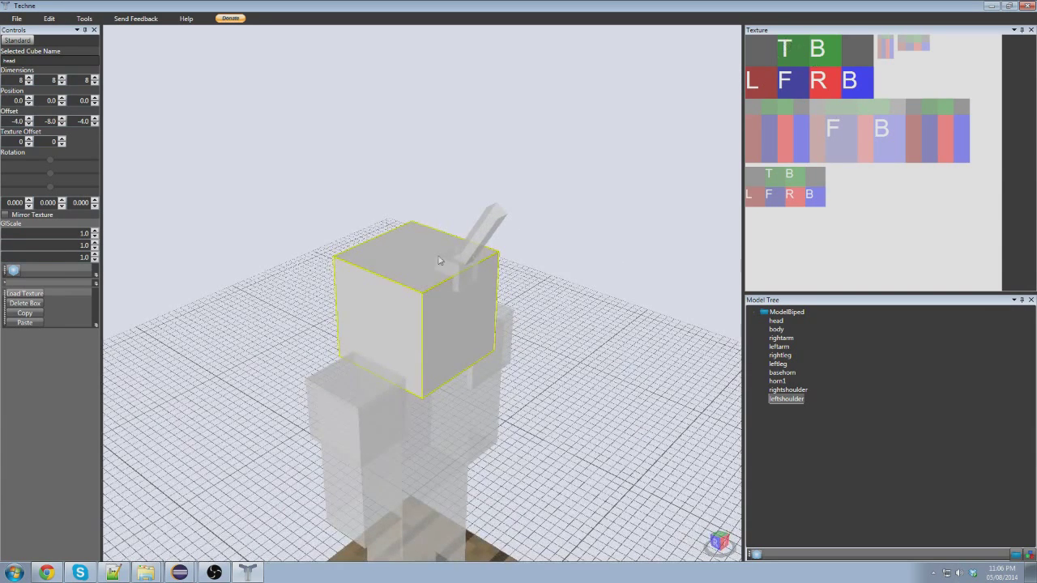
right_click_drag(605, 250, 524, 406)
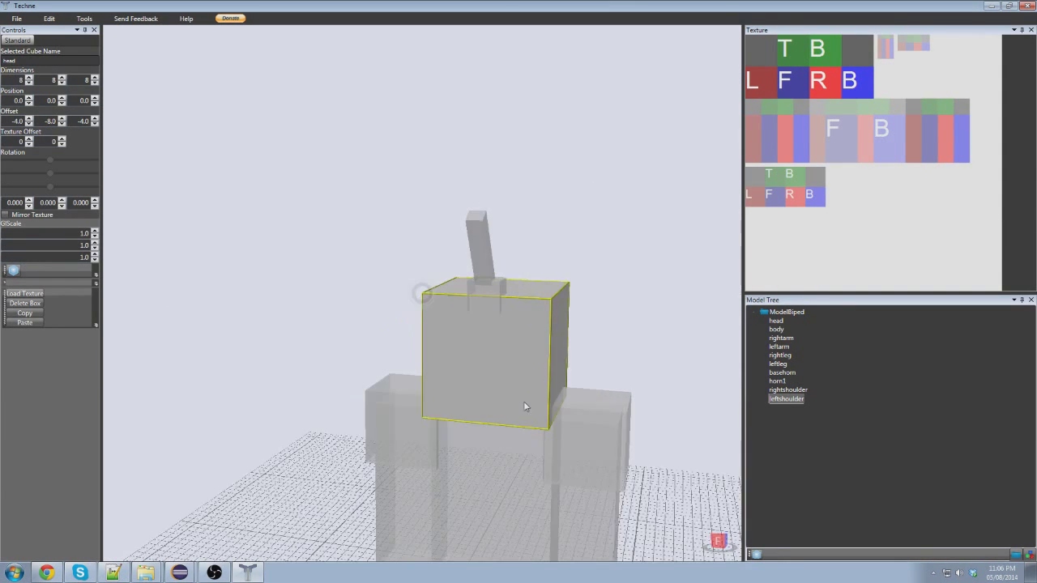
right_click_drag(583, 324, 474, 391)
left_click(438, 226)
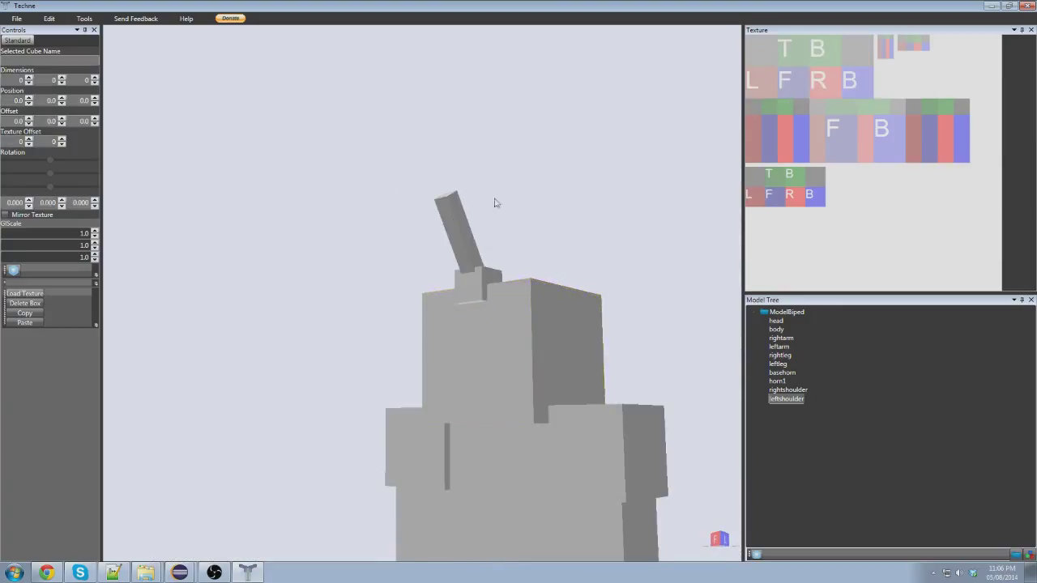
left_click(466, 221)
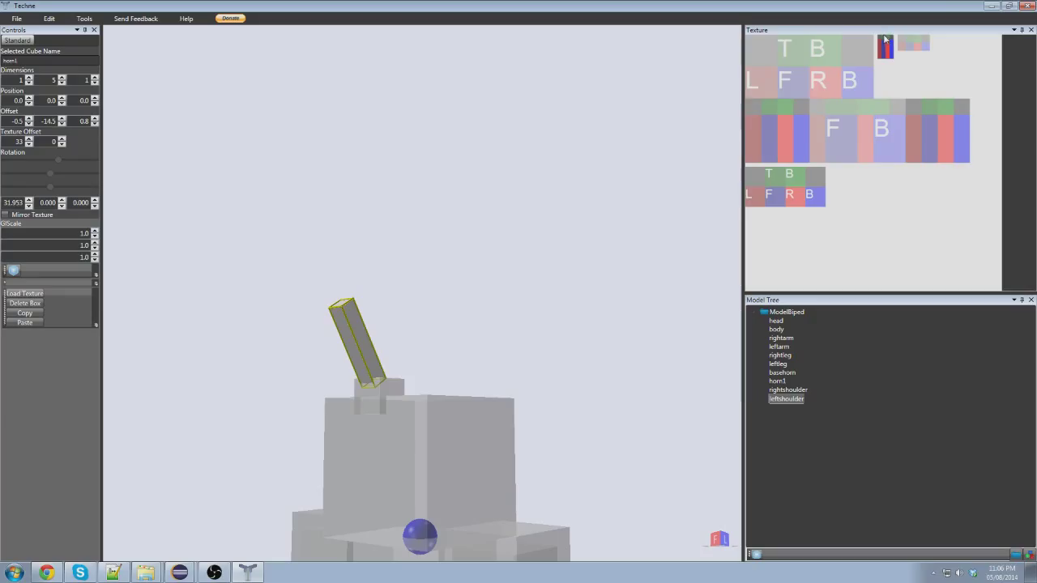
middle_click_drag(463, 319, 503, 366)
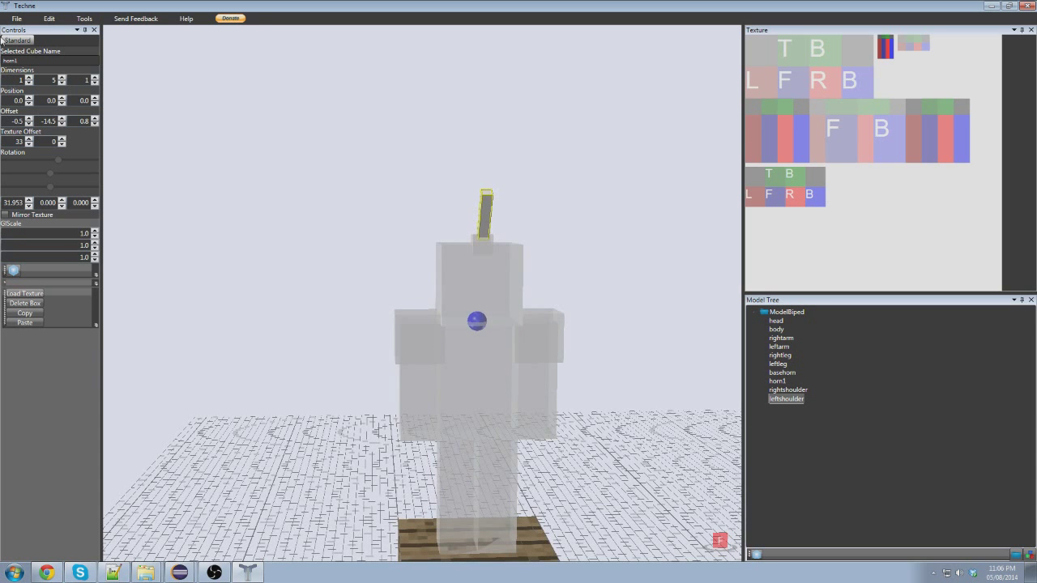
Start exporting the model as a texture map and delete the existing custom_armor_diffuse.png from the Armor folder.
left_click(18, 21)
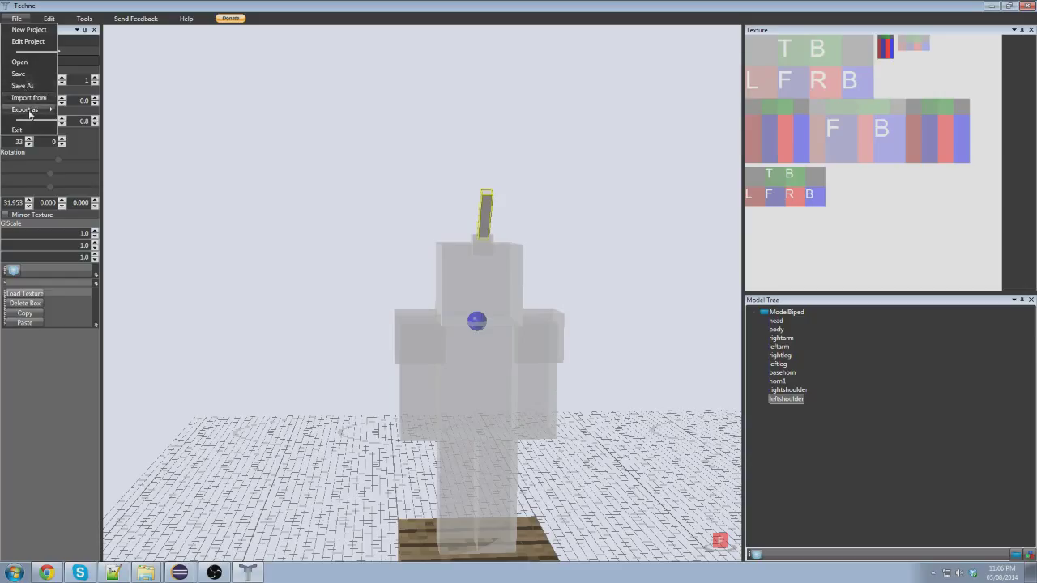
mouse_move(33, 109)
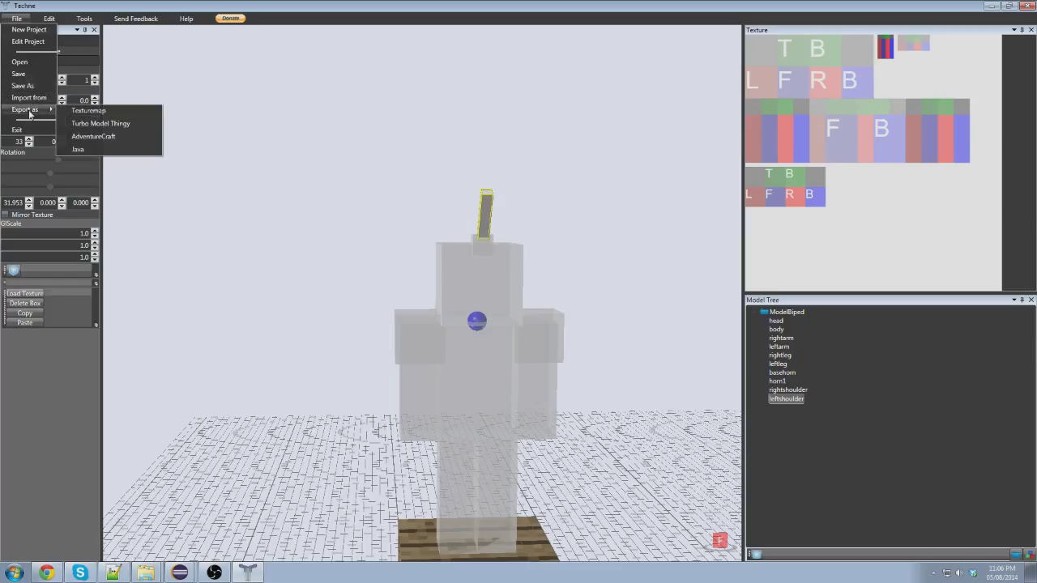
left_click(103, 114)
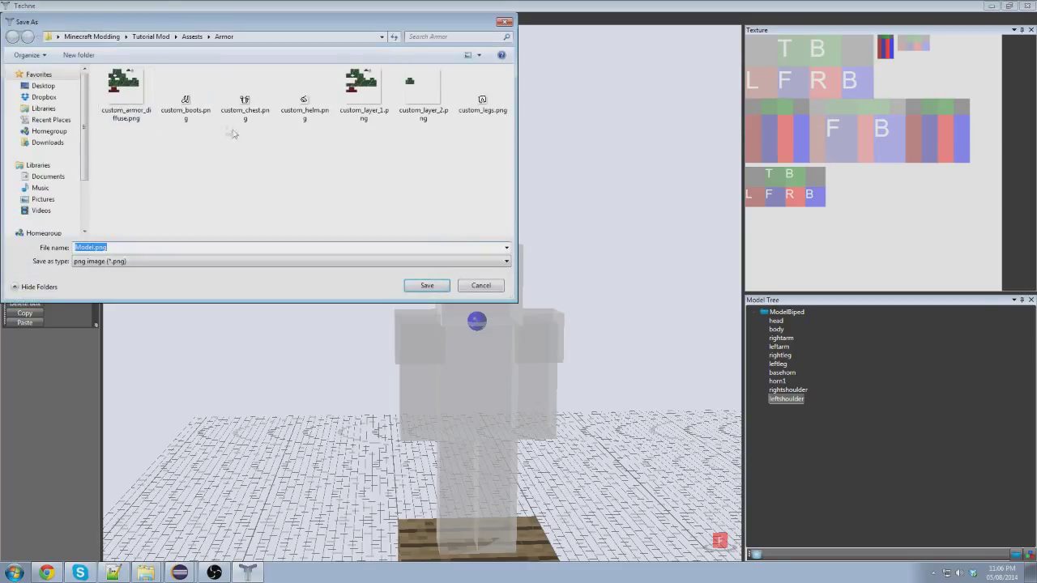
left_click(125, 94)
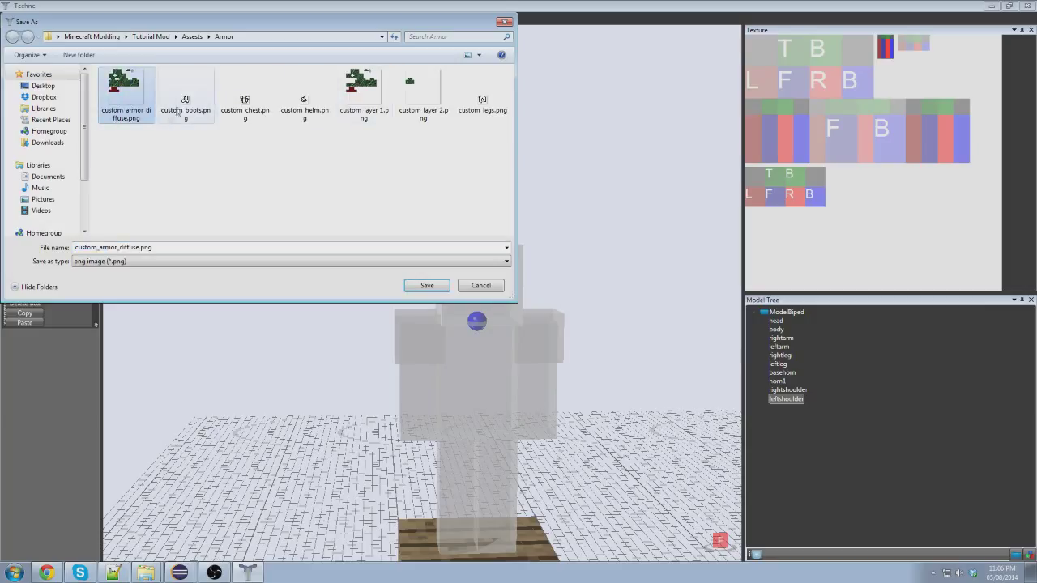
left_click(359, 93)
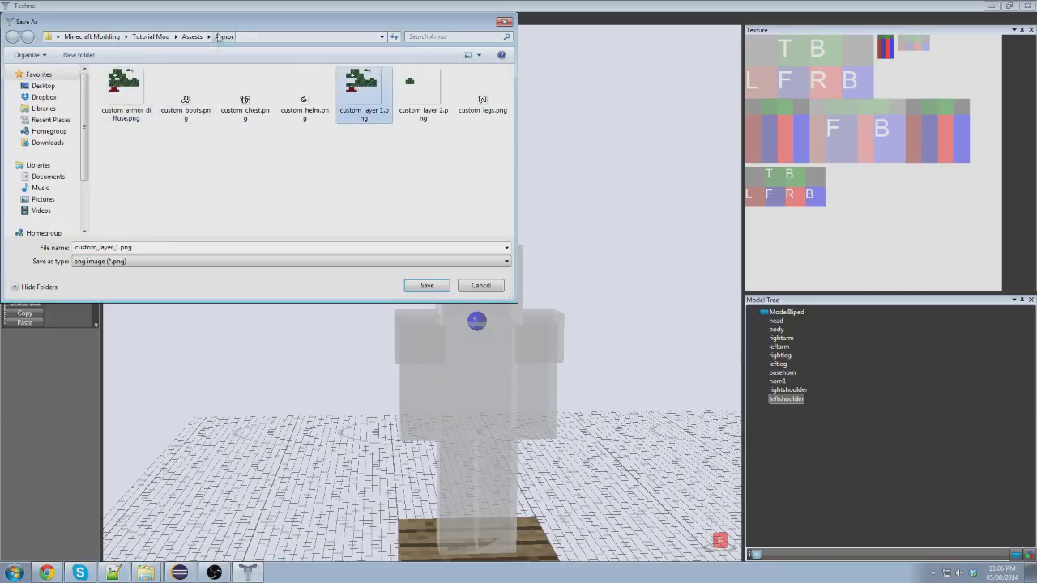
left_click(129, 99)
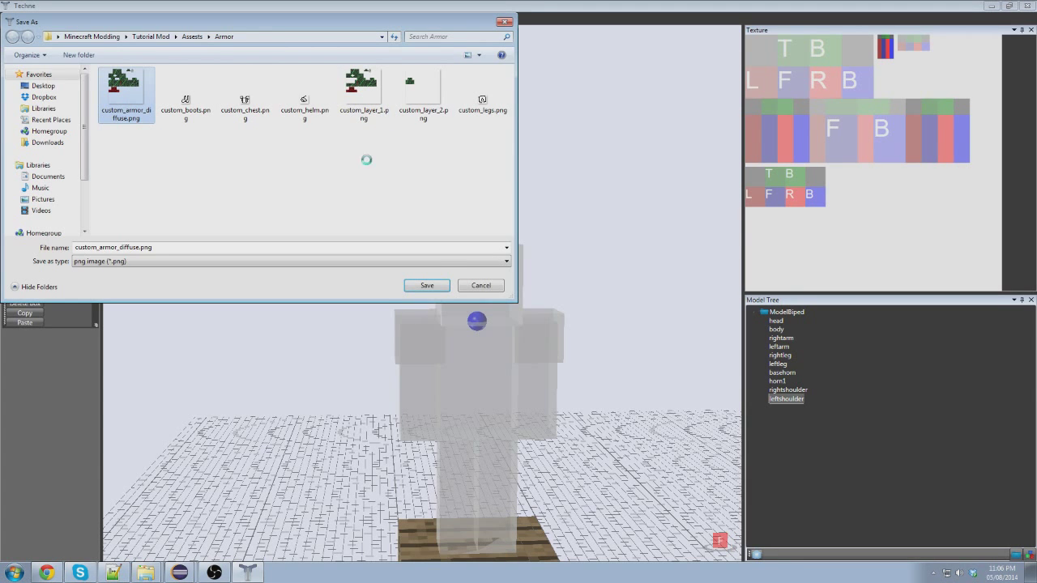
key("Delete")
left_click(559, 314)
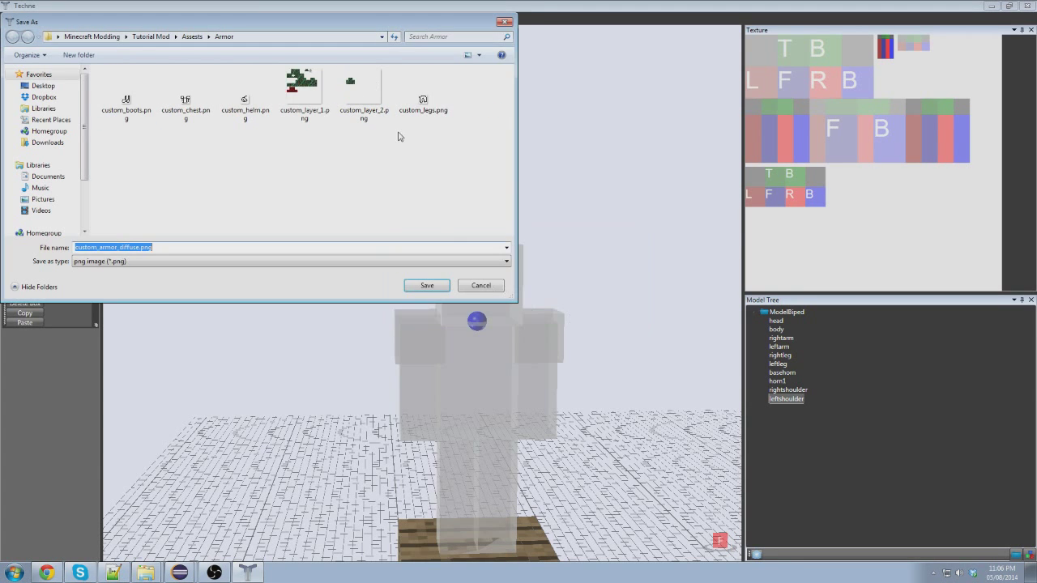
Delete custom_layer_1.png and custom_layer_2.png from the Armor folder.
left_click(305, 91)
key("Delete")
left_click(558, 317)
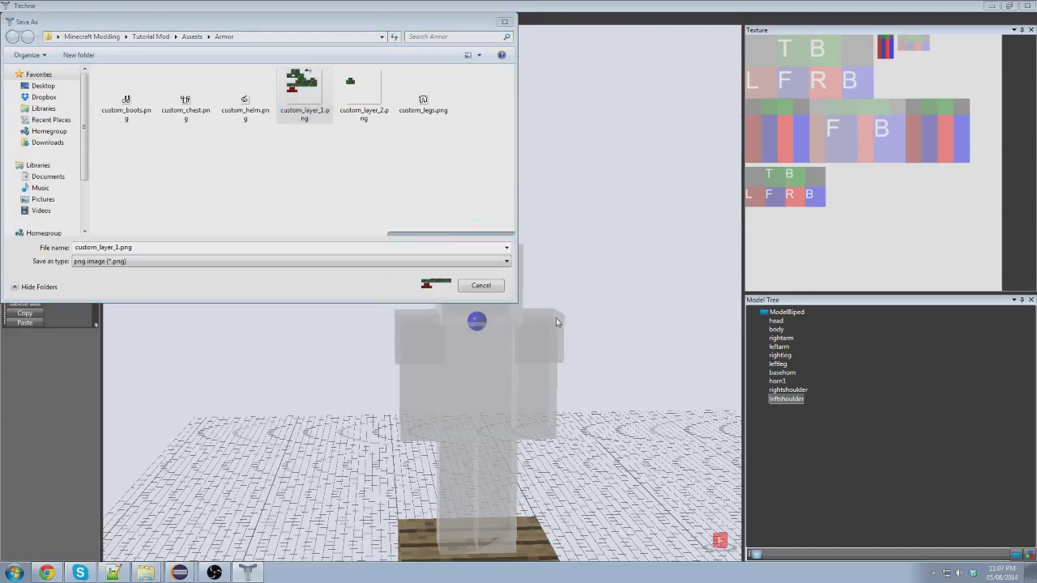
key("Delete")
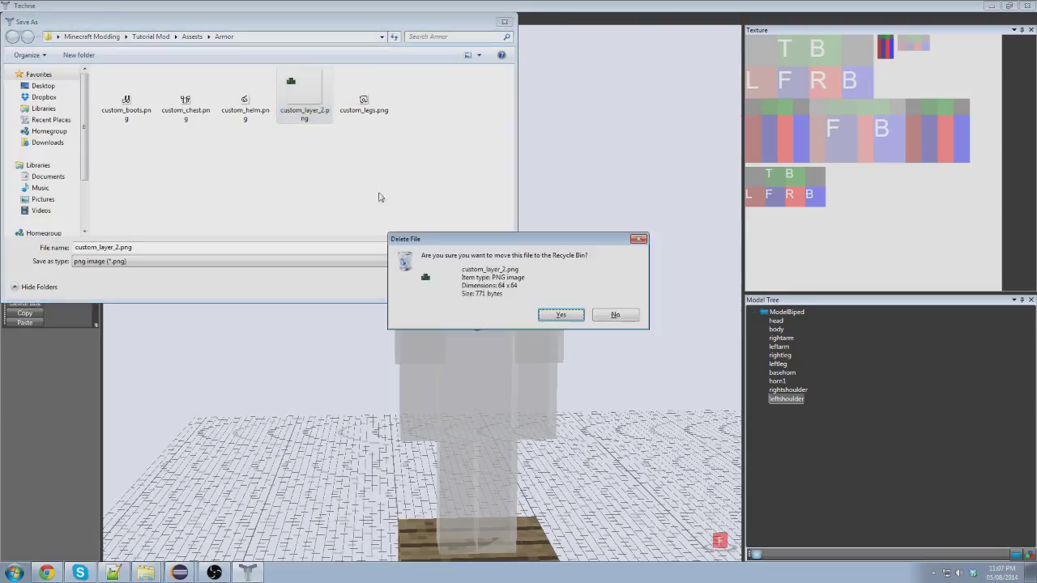
left_click(555, 315)
Save the exported texture map as custom_armor_diffuse.png in the Armor folder.
left_click(119, 248)
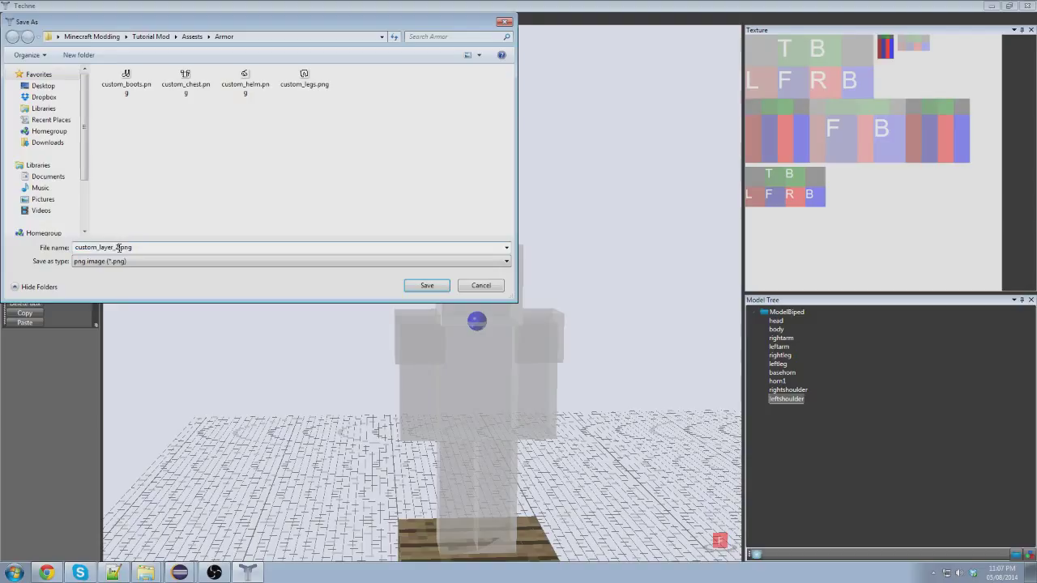
left_click_drag(119, 248, 46, 243)
type("custom")
type("_armor")
type("rmo")
type("r_diffsure")
key("BackSpace")
type("use")
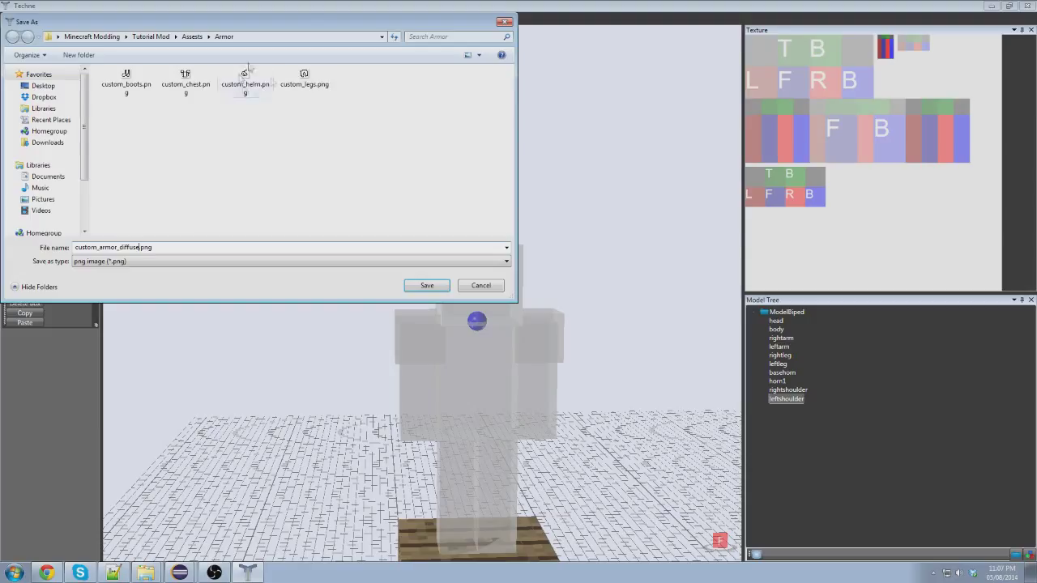
left_click(201, 186)
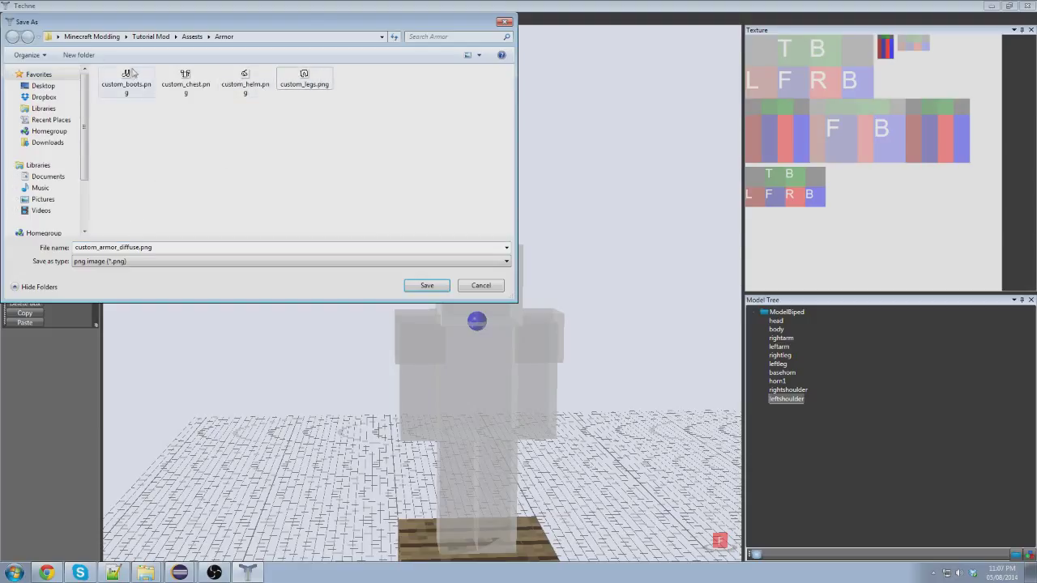
left_click(415, 285)
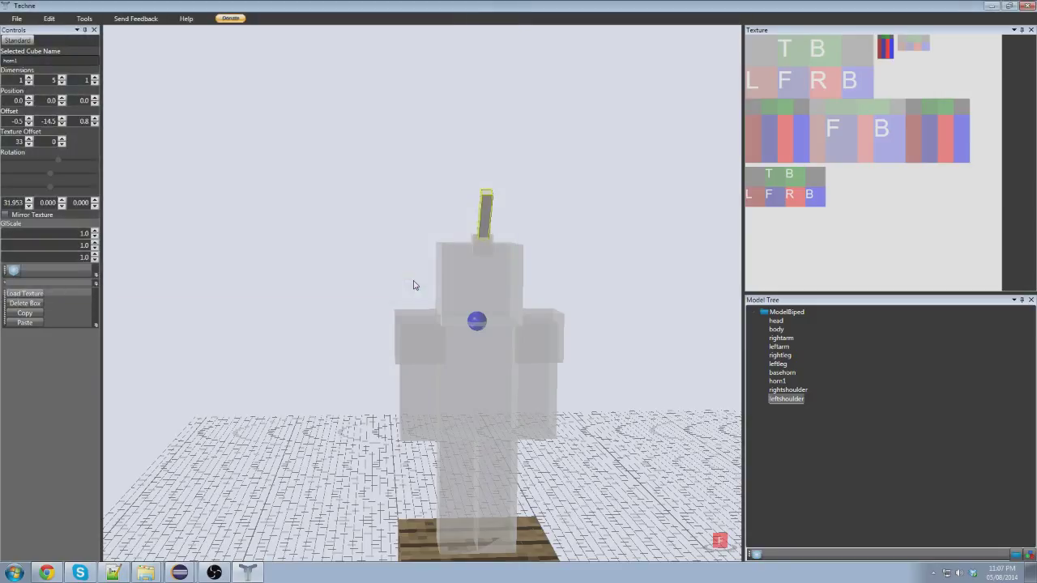
Launch GIMP 2 and maximize its main window.
left_click(15, 573)
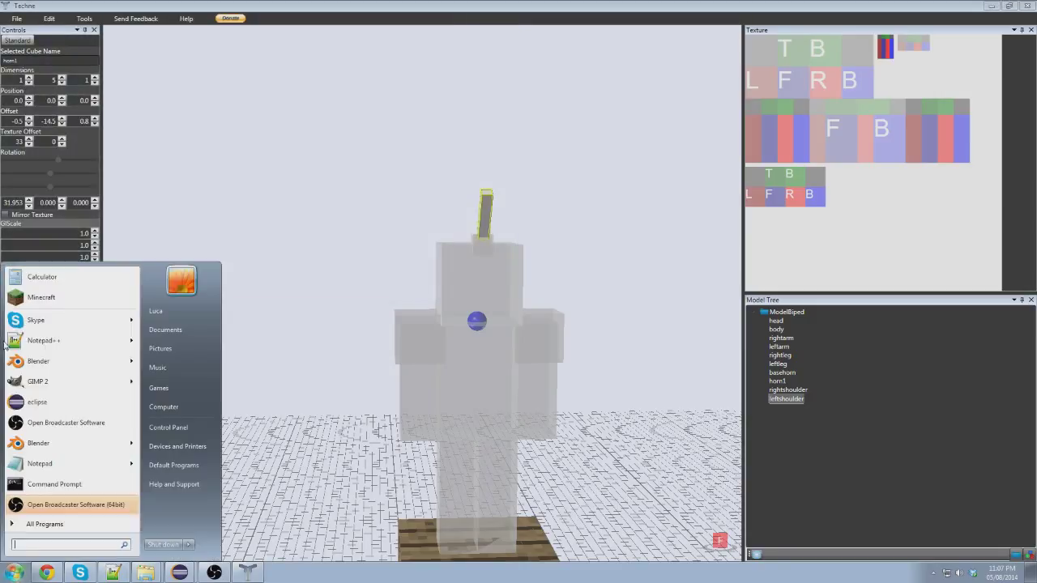
left_click(34, 388)
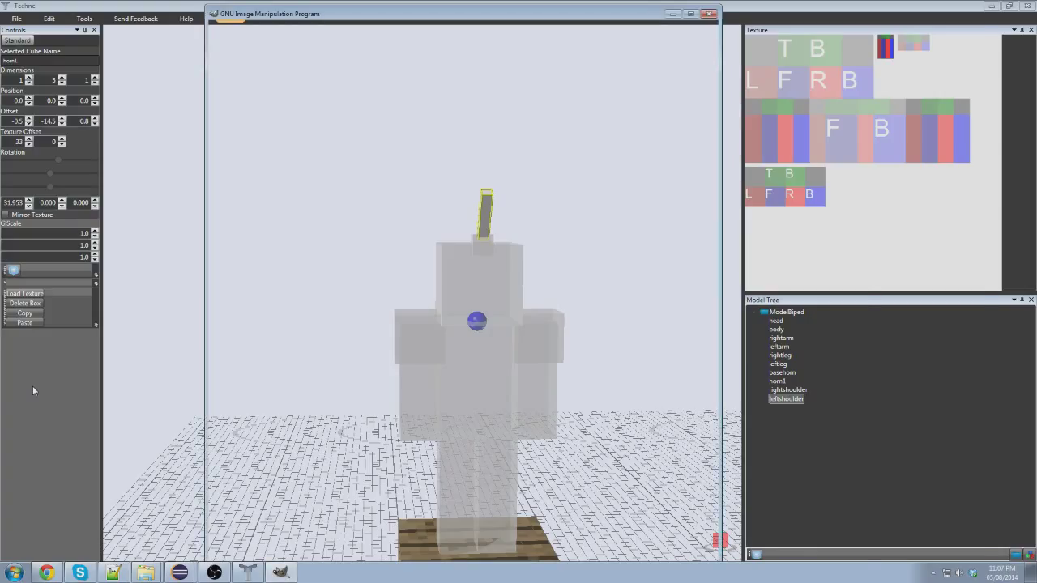
left_click(691, 14)
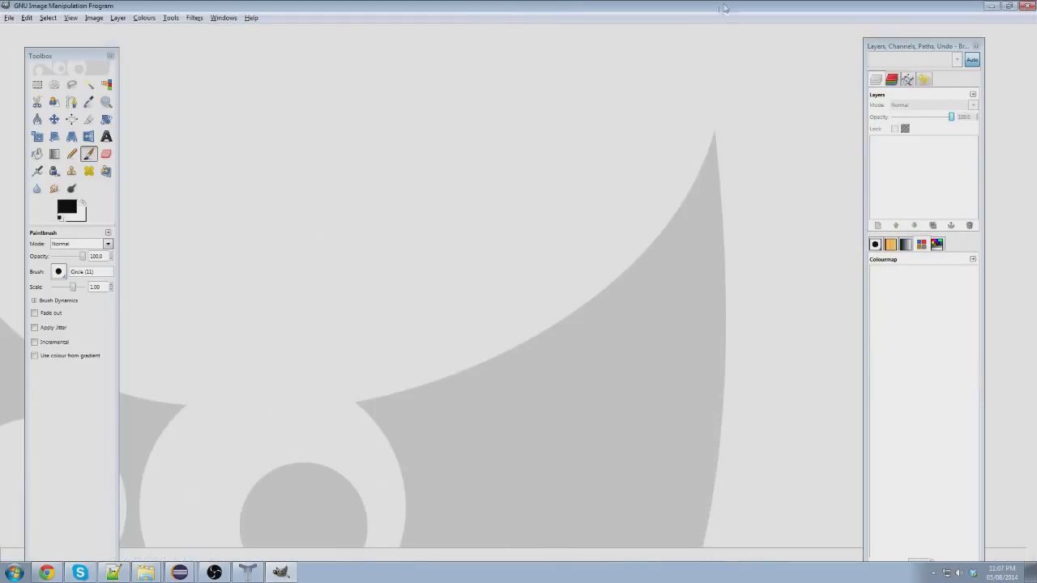
left_click(10, 18)
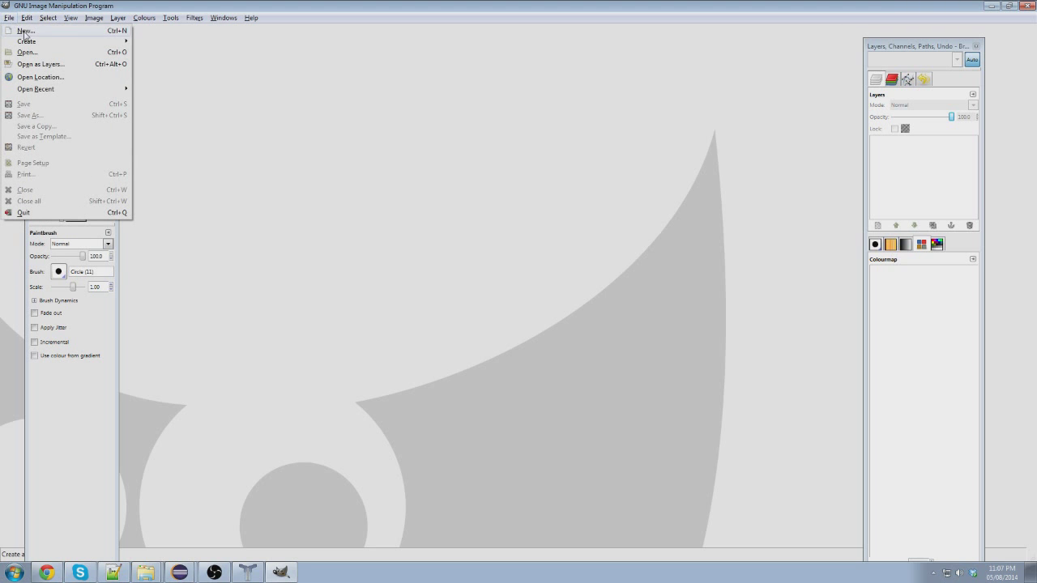
left_click(164, 35)
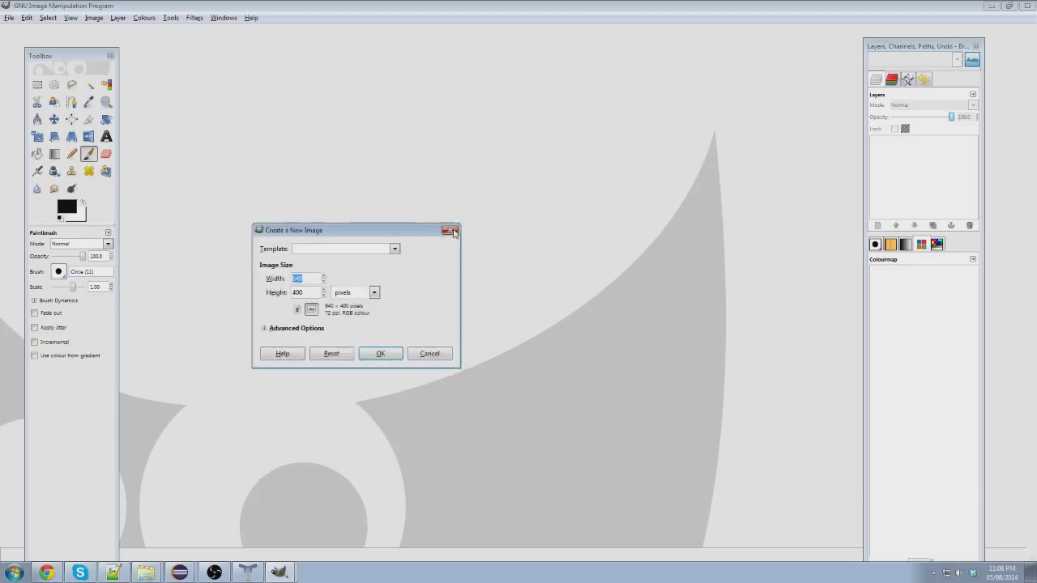
key("Escape")
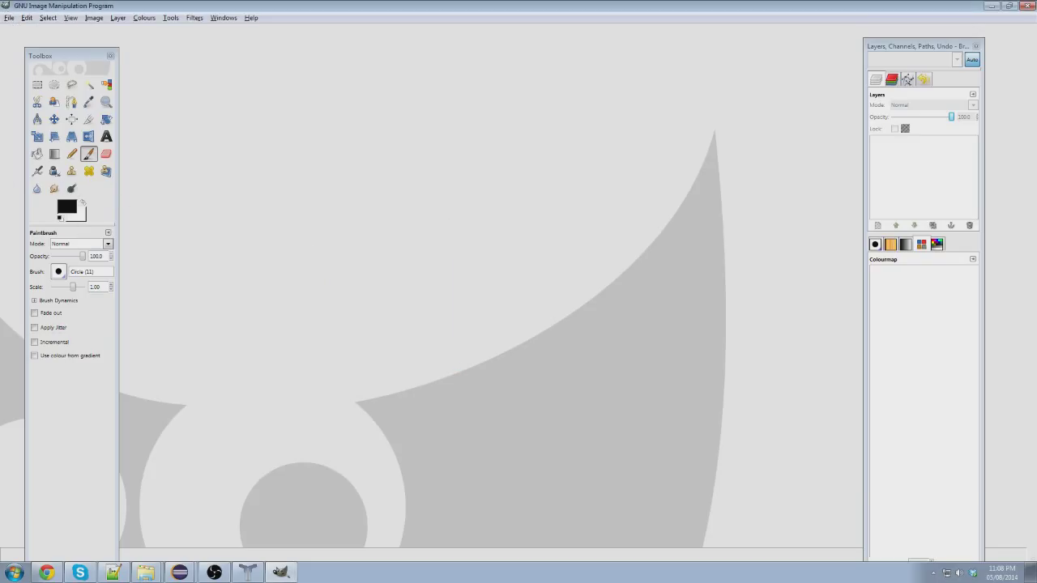
left_click(146, 573)
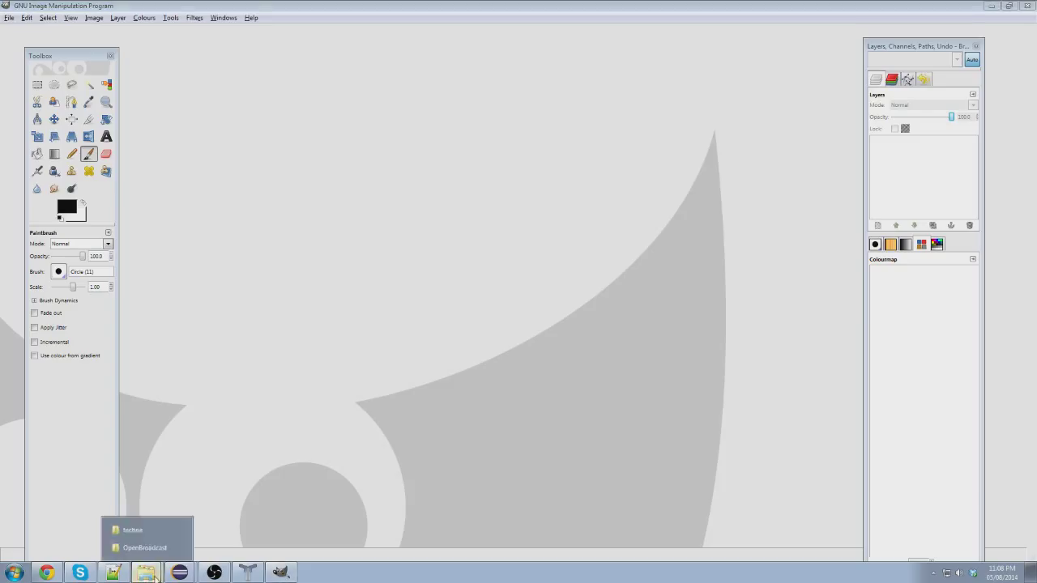
left_click(134, 531)
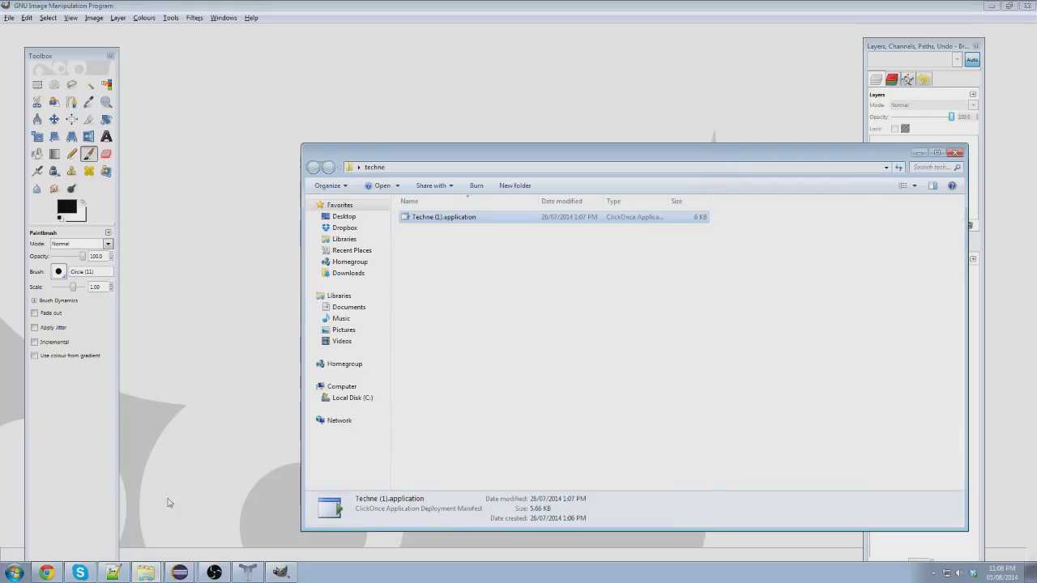
left_click(23, 30)
Start opening an image and browse to the Armor folder under Desktop, Minecraft Modding, Tutorial Mod, Assests.
left_click(9, 17)
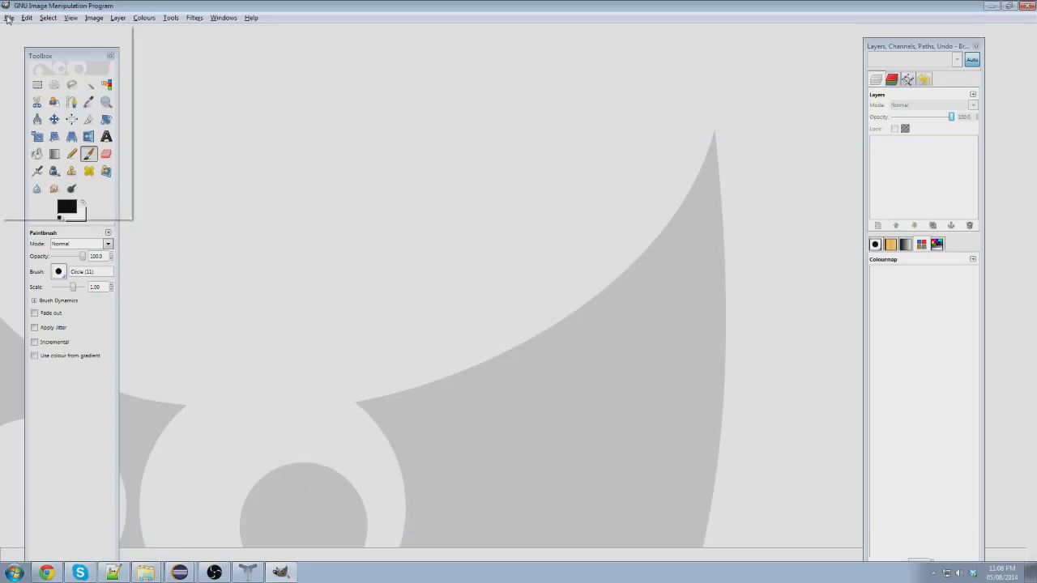
left_click(22, 52)
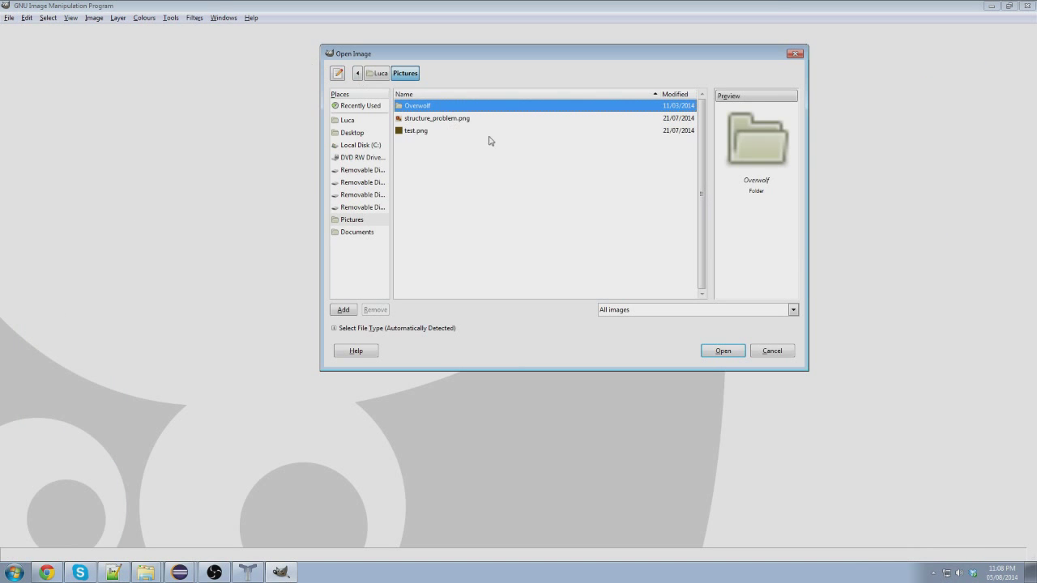
left_click(380, 74)
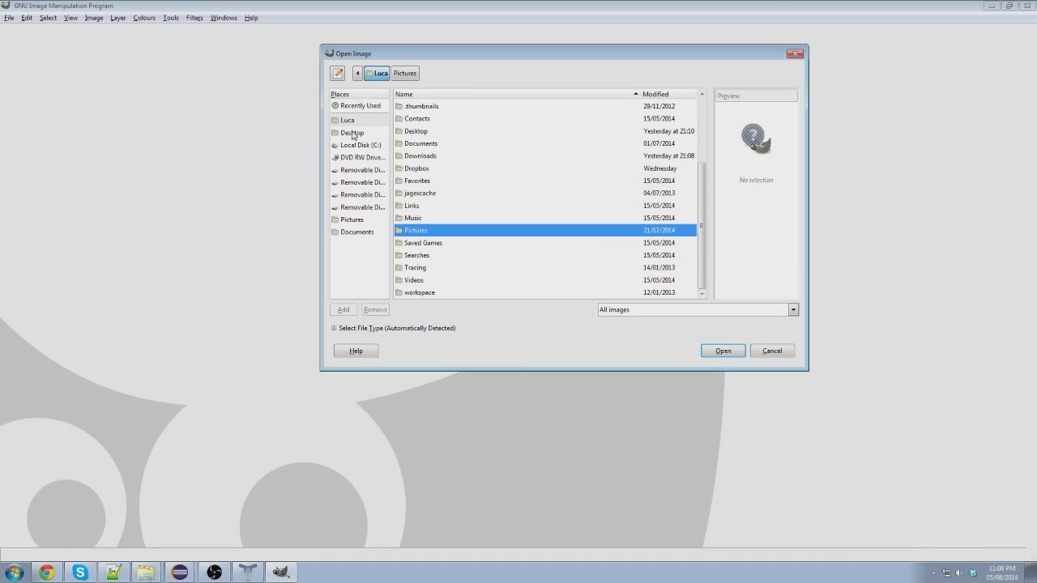
double_click(503, 130)
left_click_drag(705, 130, 698, 149)
double_click(432, 197)
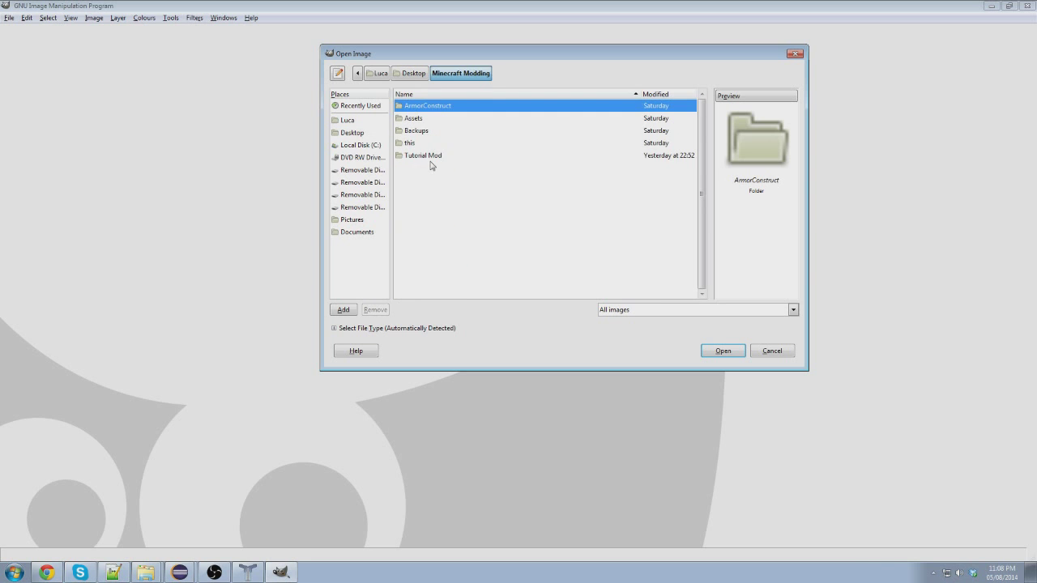
double_click(434, 163)
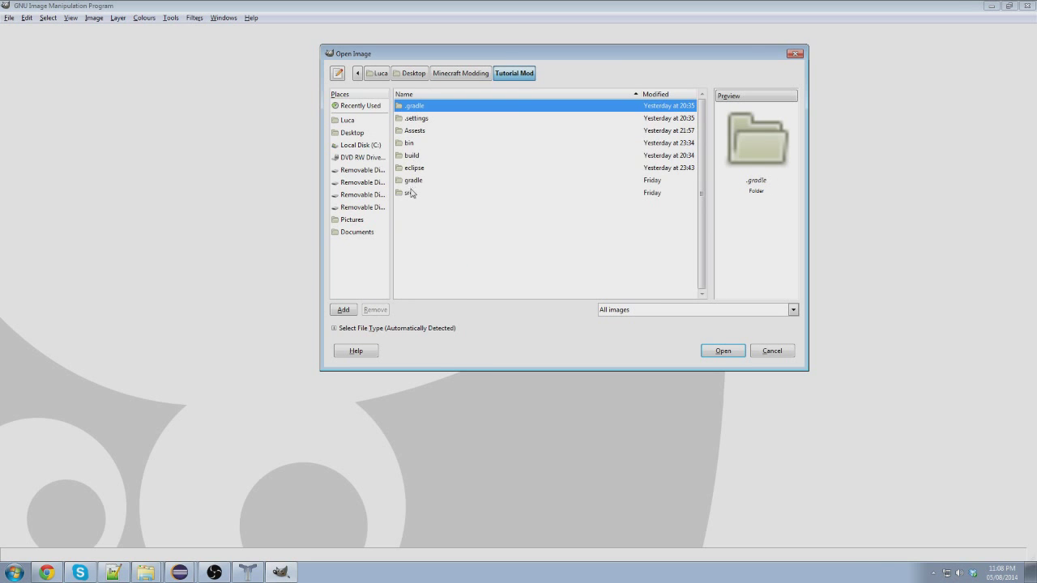
double_click(414, 131)
left_click(519, 74)
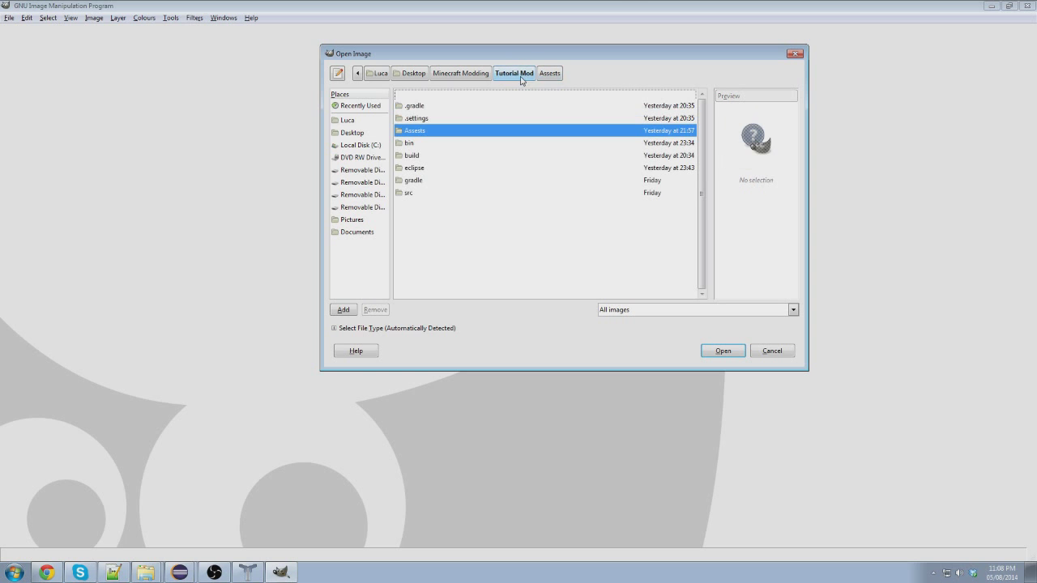
double_click(421, 133)
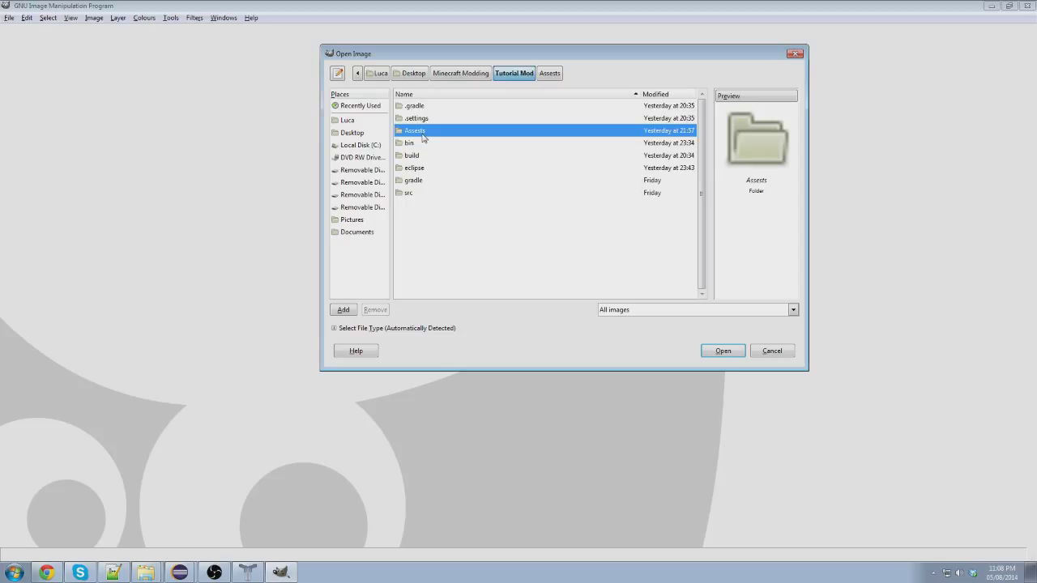
double_click(423, 107)
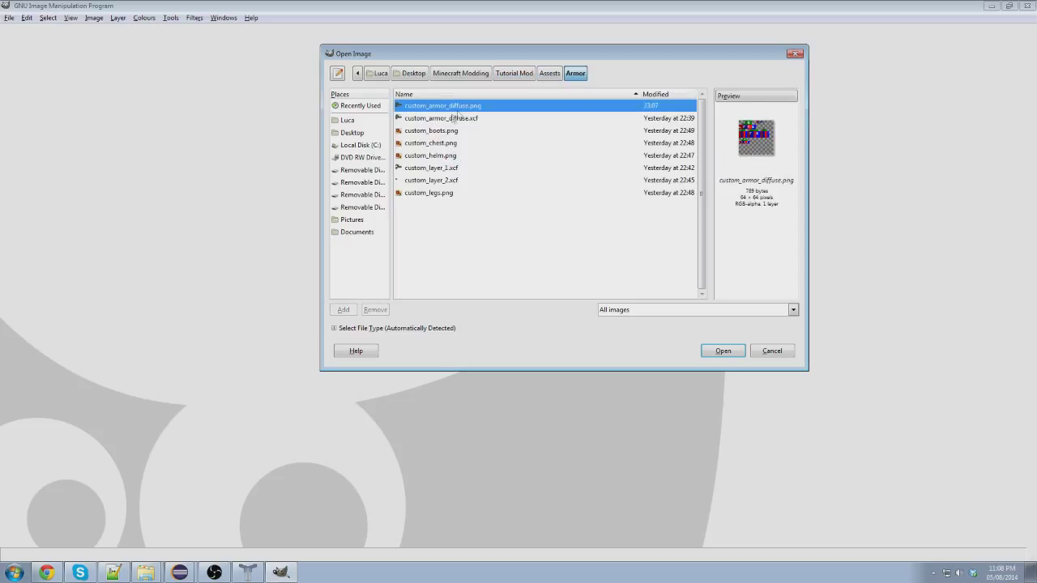
left_click(462, 119)
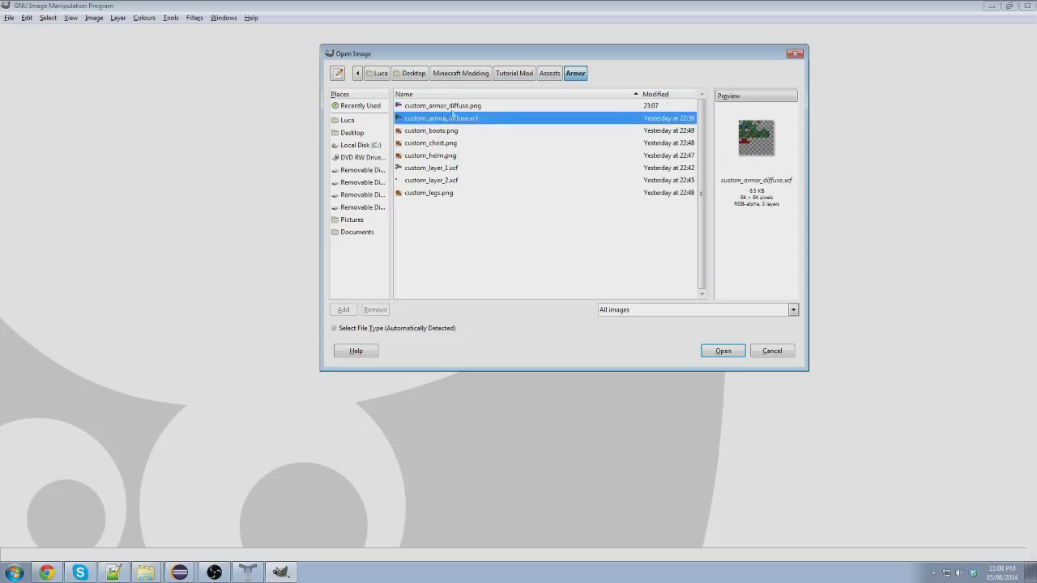
left_click(460, 109)
left_click(461, 120)
left_click(439, 168, "ctrl")
left_click(434, 181, "ctrl")
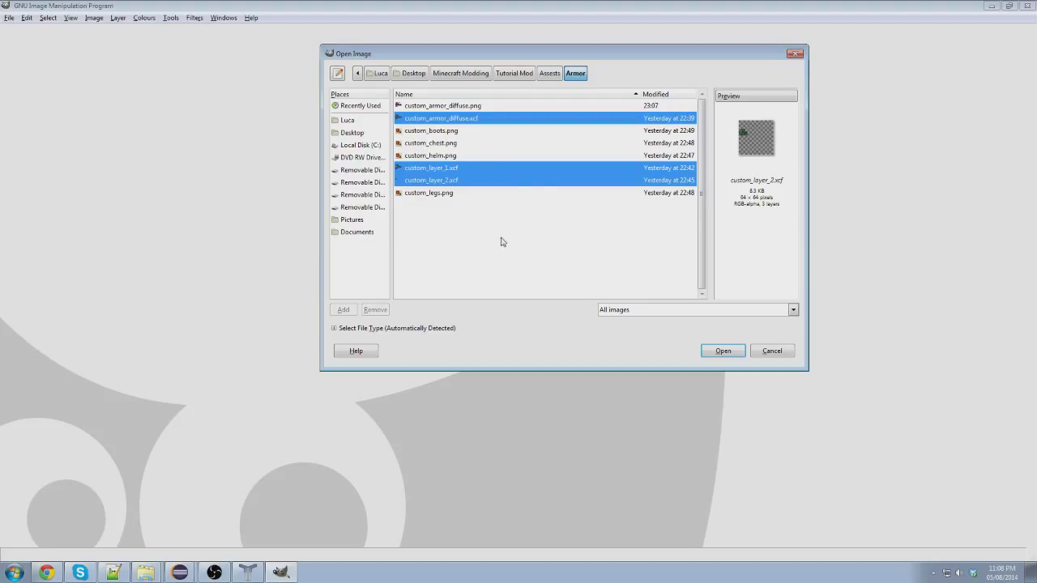
left_click(477, 119)
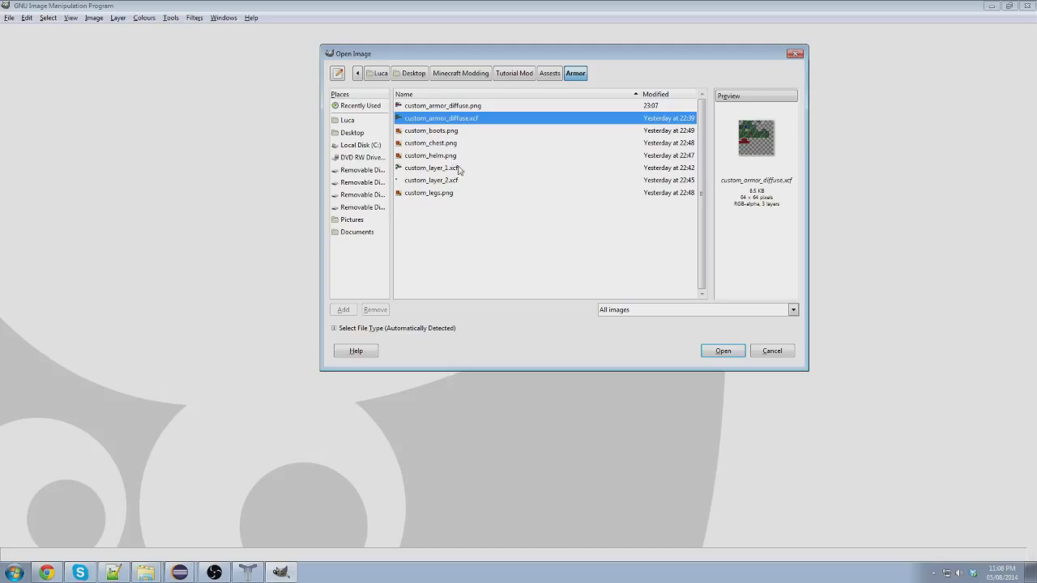
left_click(440, 168, "ctrl")
left_click(438, 180, "ctrl")
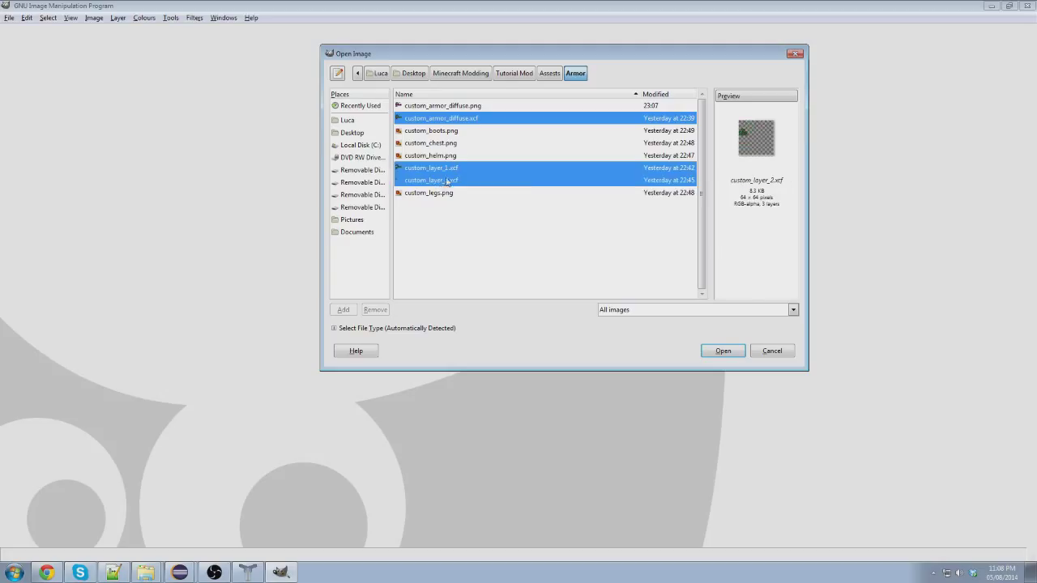
right_click(446, 181)
left_click(426, 172)
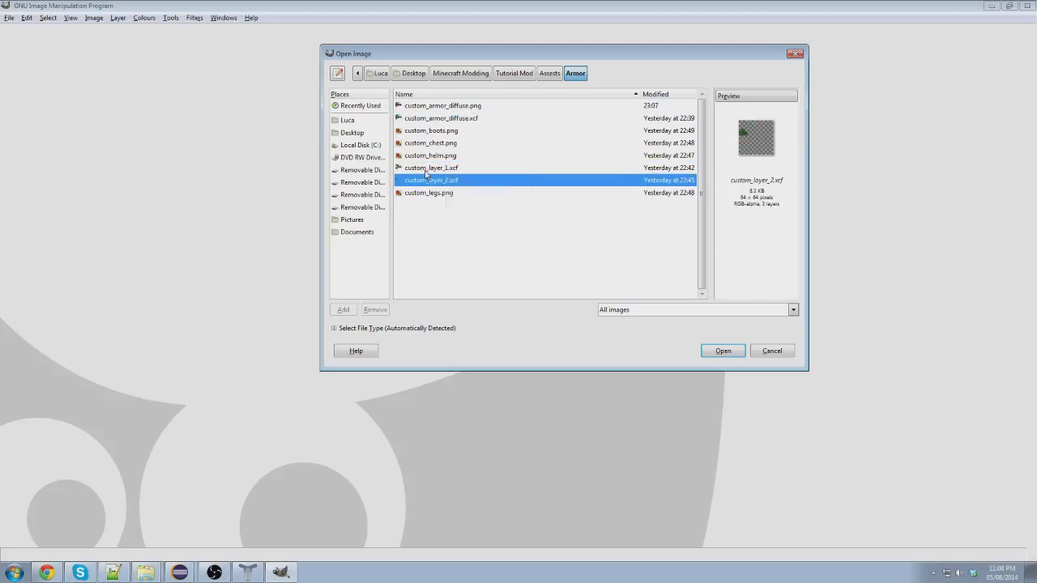
Open custom_armor_diffuse.png from the Armor folder.
left_click(451, 106)
left_click(721, 351)
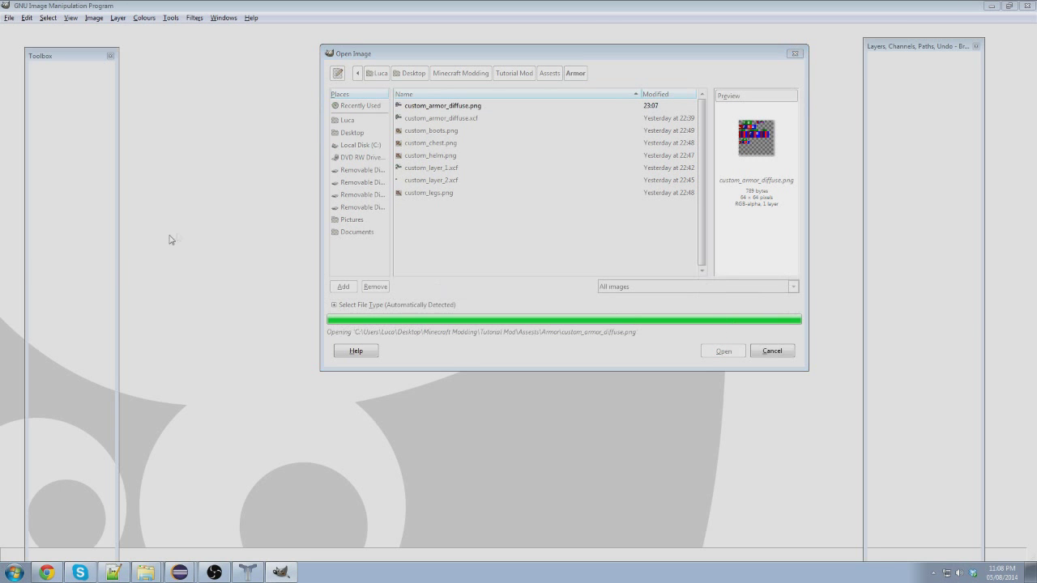
scroll(586, 288, "up", 2, "ctrl")
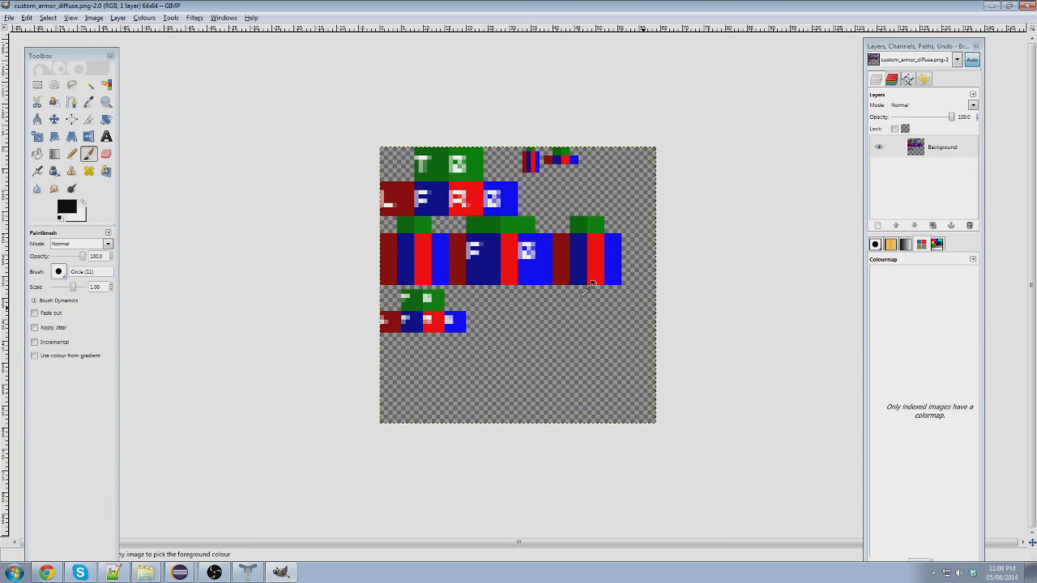
scroll(587, 288, "up", 1, "ctrl")
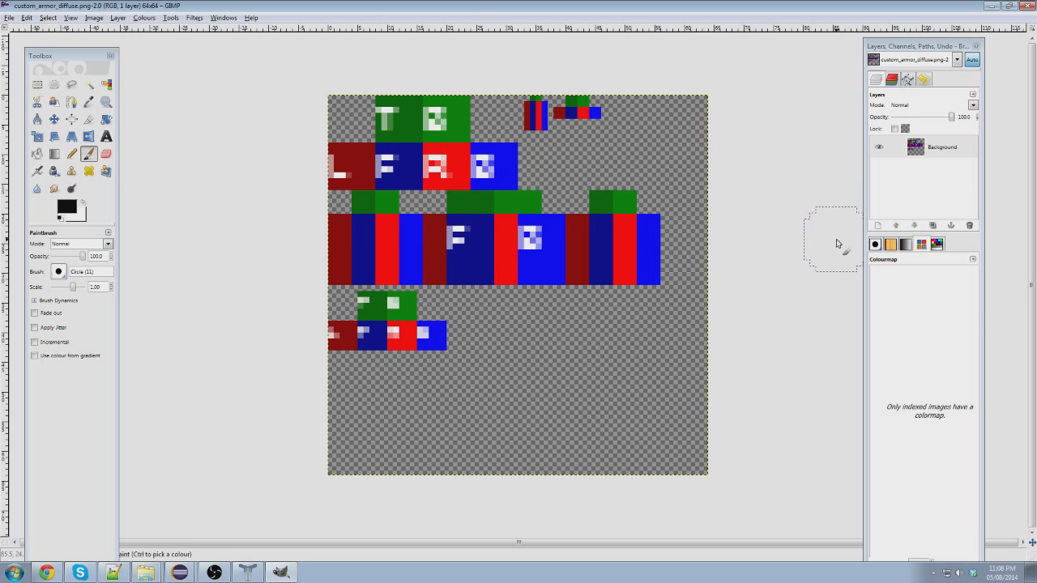
Add a transparent 64 × 64 px layer named Base above the Background layer.
left_click(877, 225)
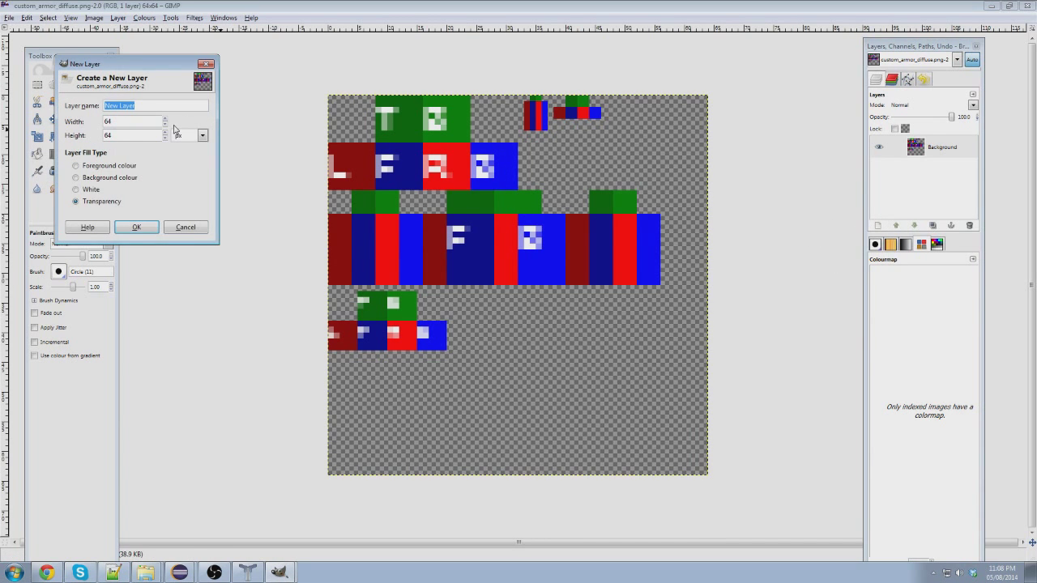
key("BackSpace")
key("Return")
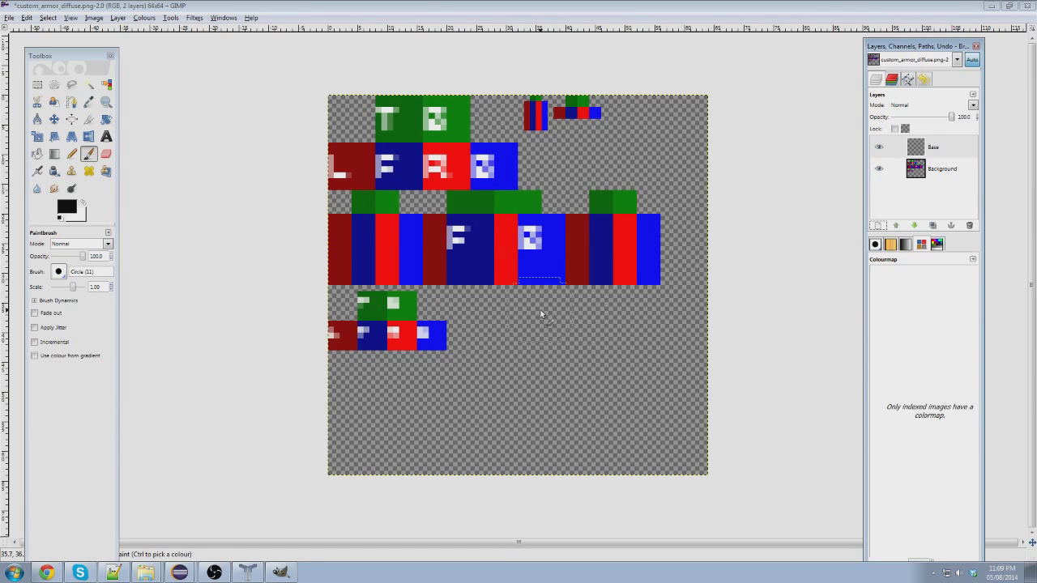
Fuzzy-select all transparent areas of the Background layer, then invert the selection to cover only the coloured armor faces.
scroll(474, 231, "up", 2, "ctrl")
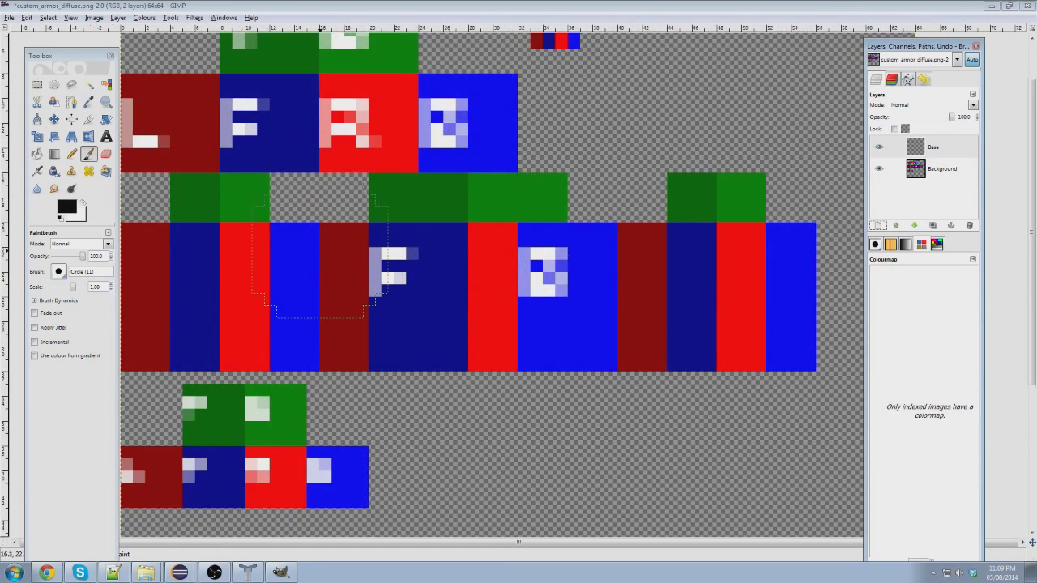
middle_click_drag(328, 241, 488, 231)
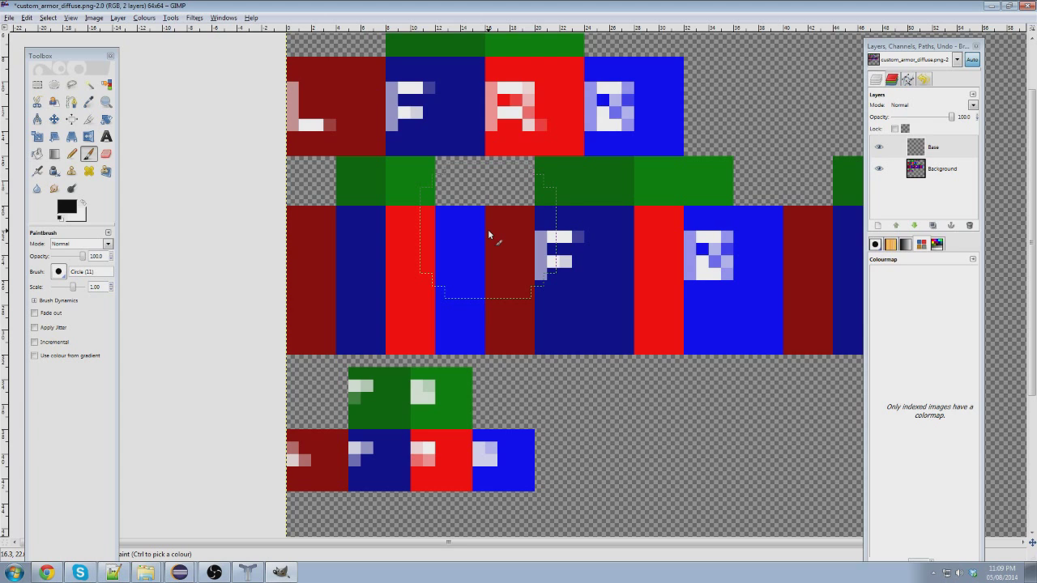
key("ctrl+shift+a")
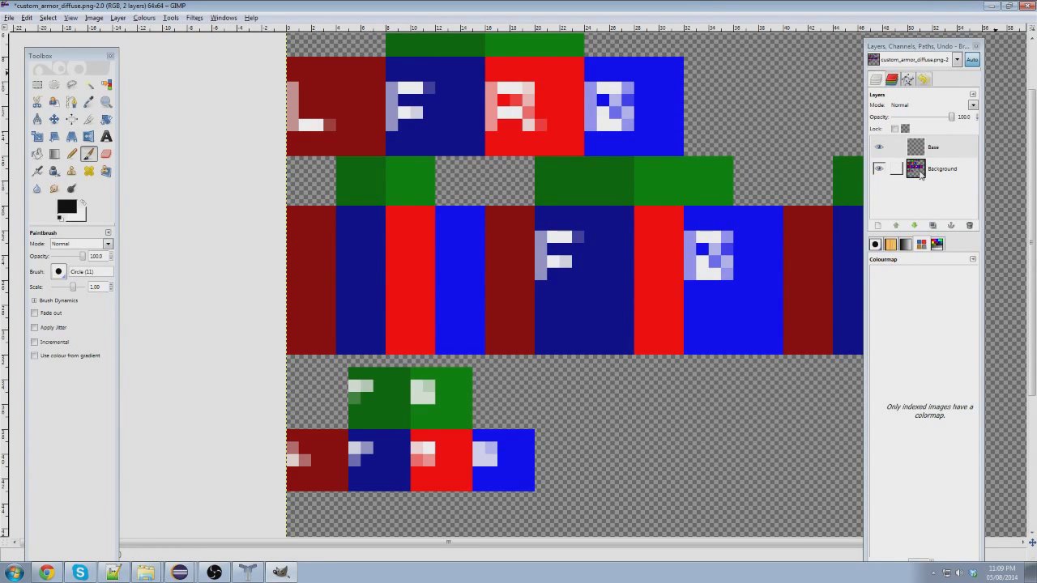
left_click(891, 168)
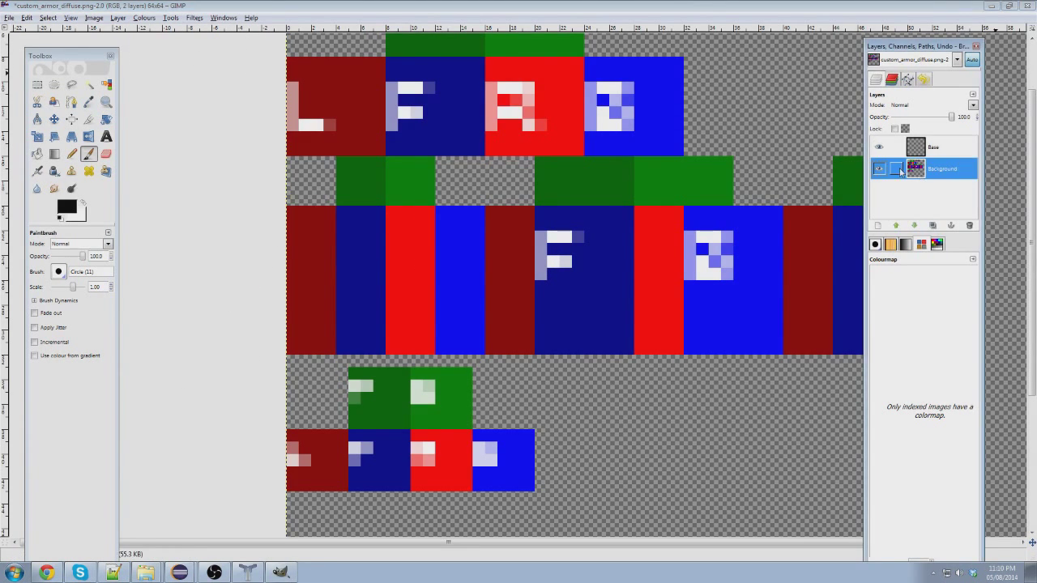
left_click(89, 85)
left_click(336, 44, "shift")
left_click(307, 168, "shift")
left_click(472, 180, "shift")
left_click(320, 391, "shift")
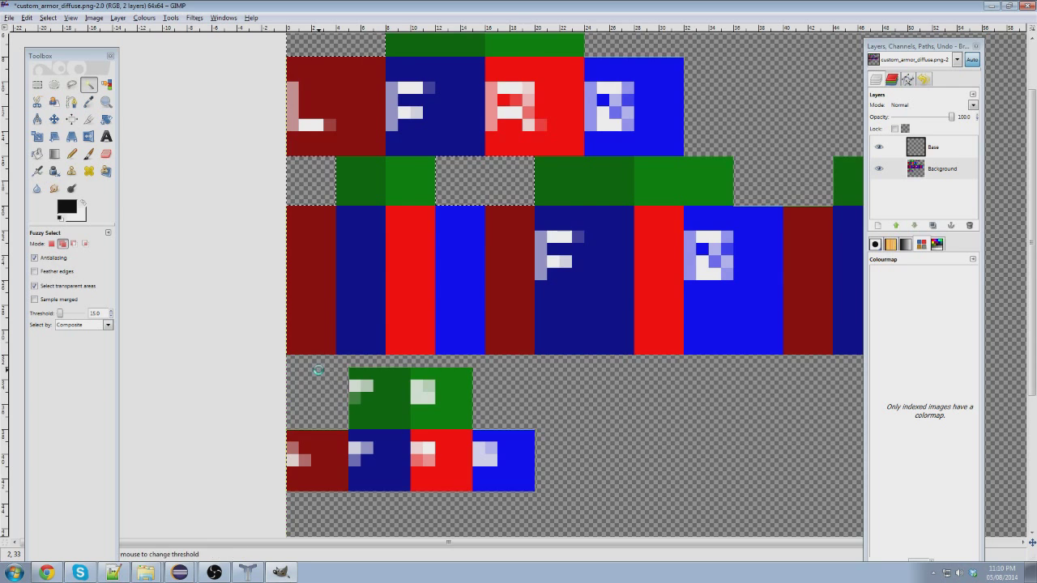
scroll(605, 209, "right", 3, "shift")
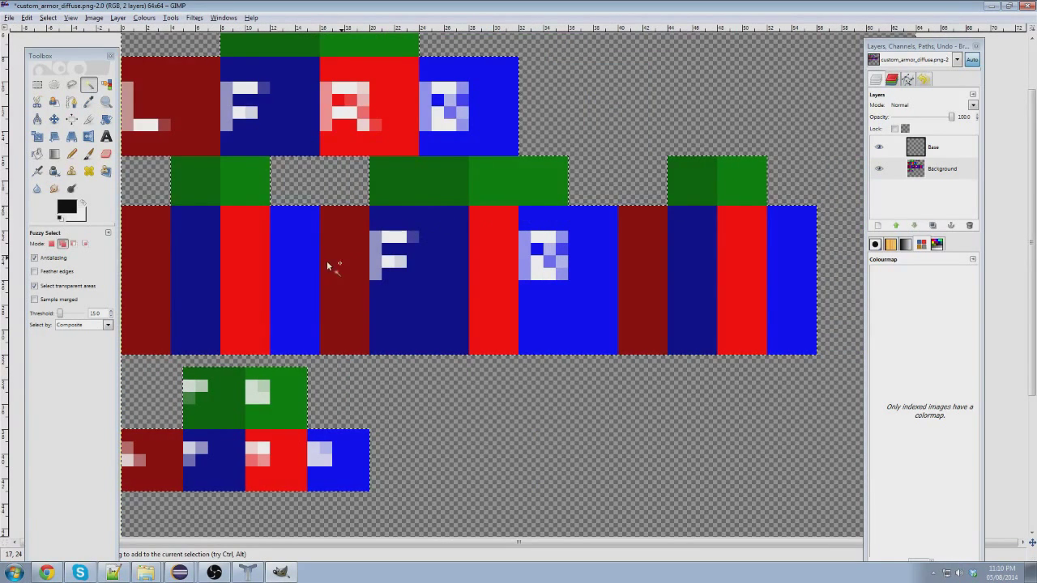
scroll(372, 210, "down", 2, "ctrl")
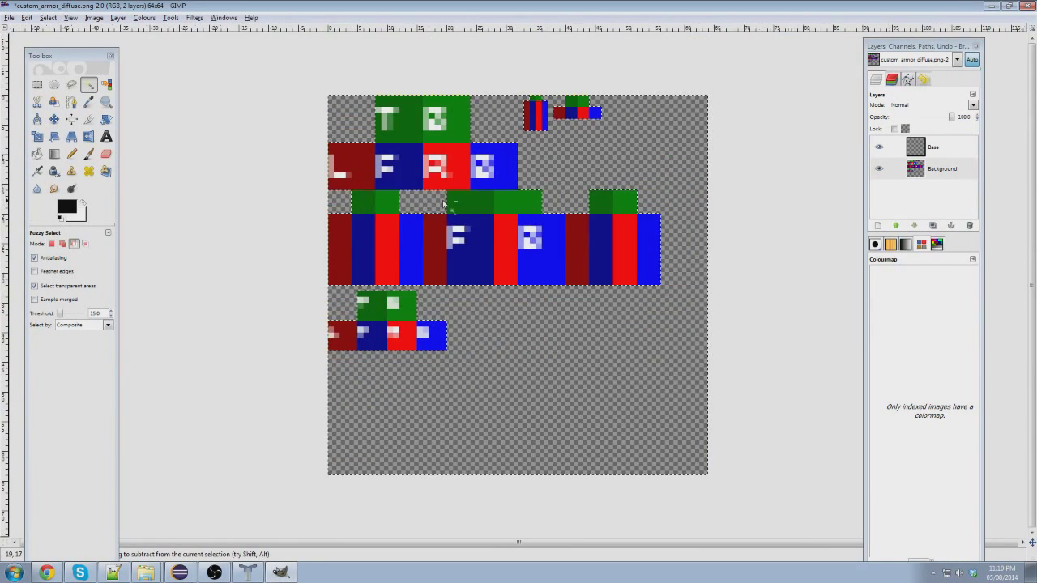
scroll(430, 202, "up", 1, "ctrl")
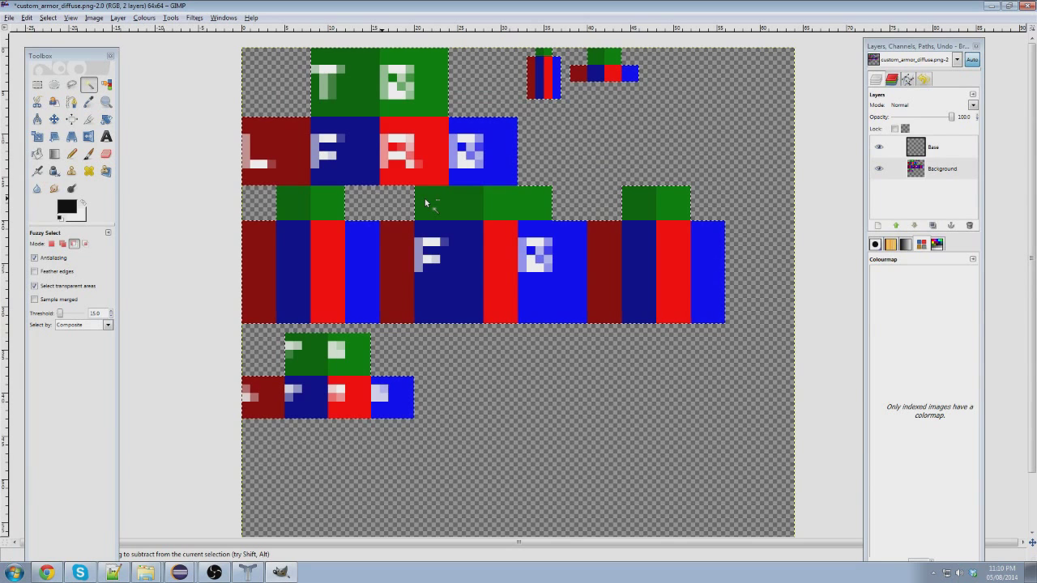
Make the Base layer active and set the foreground colour to dark green.
left_click(932, 147)
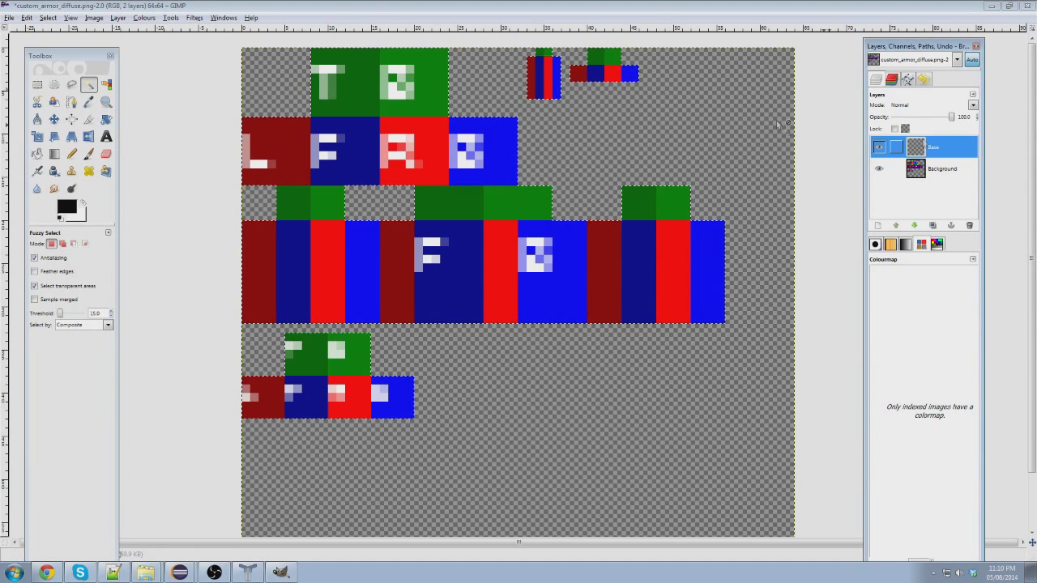
left_click(68, 209)
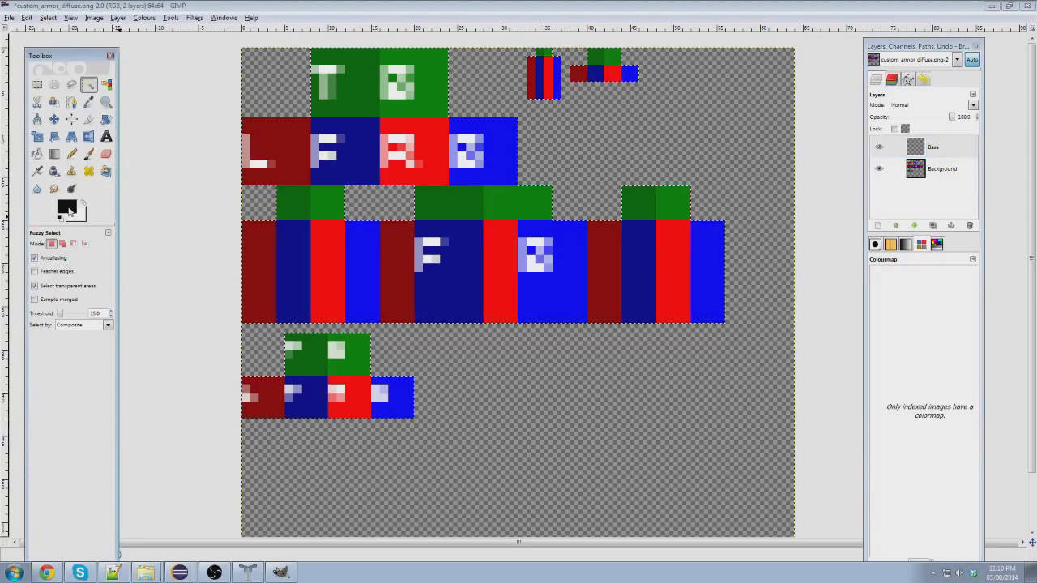
left_click(570, 264)
left_click(616, 292)
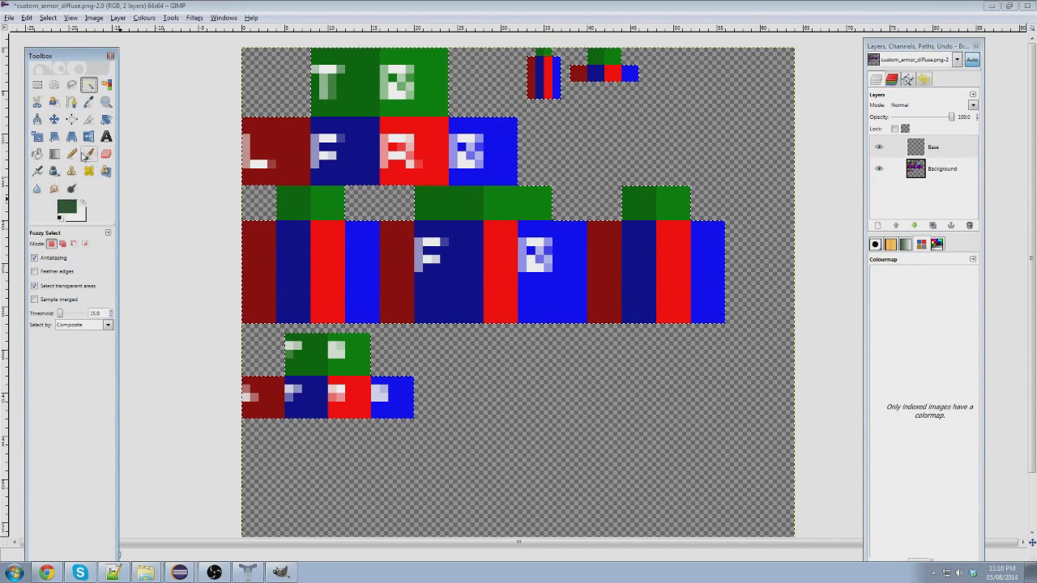
Fill the selected armor faces on the Base layer with dark green using the Pencil at brush scale 10.
left_click(72, 155)
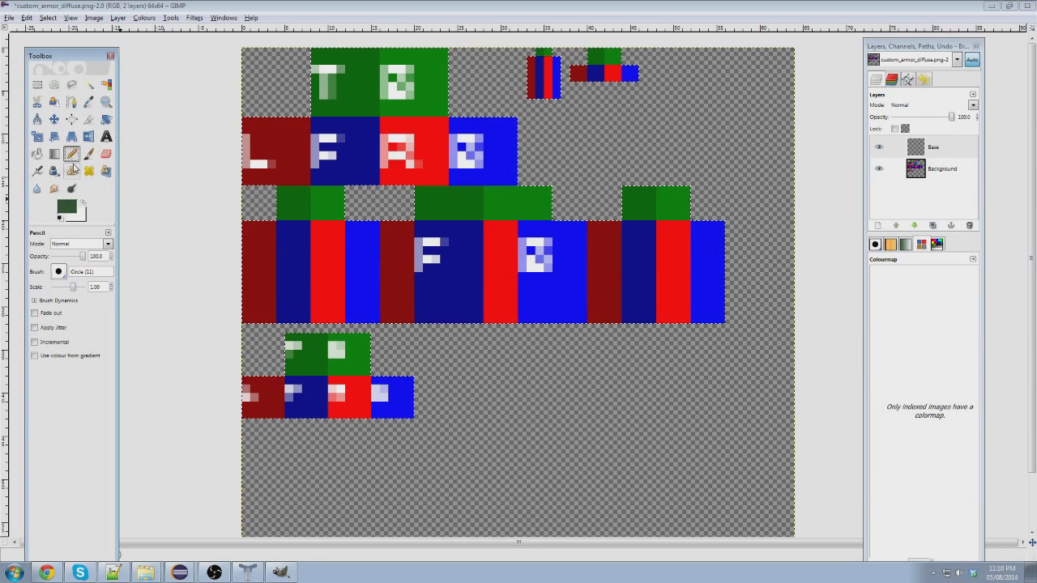
left_click_drag(73, 288, 89, 287)
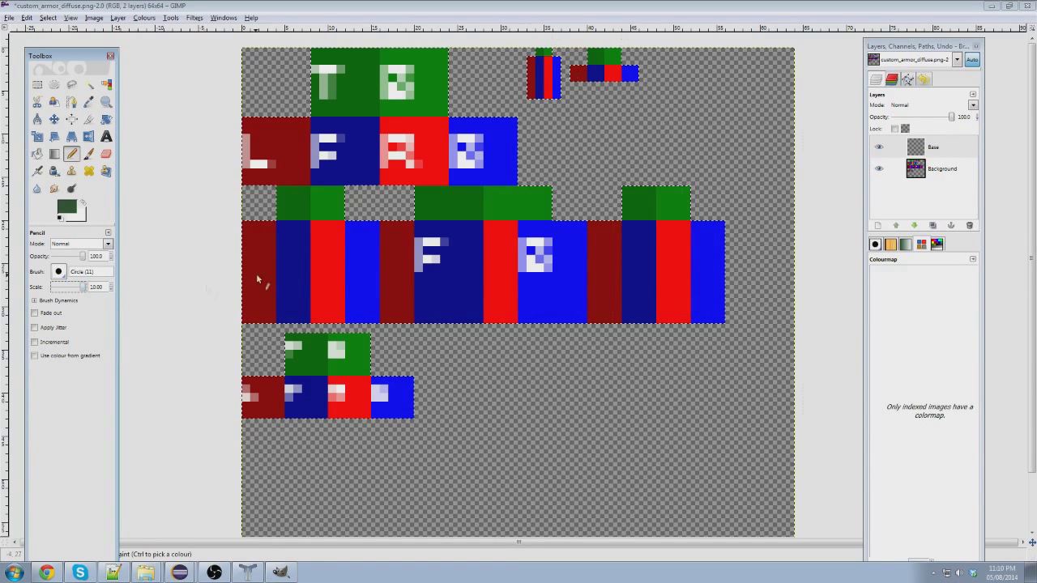
left_click(379, 255)
Reduce the Pencil's brush scale to 0.01.
left_click(68, 288)
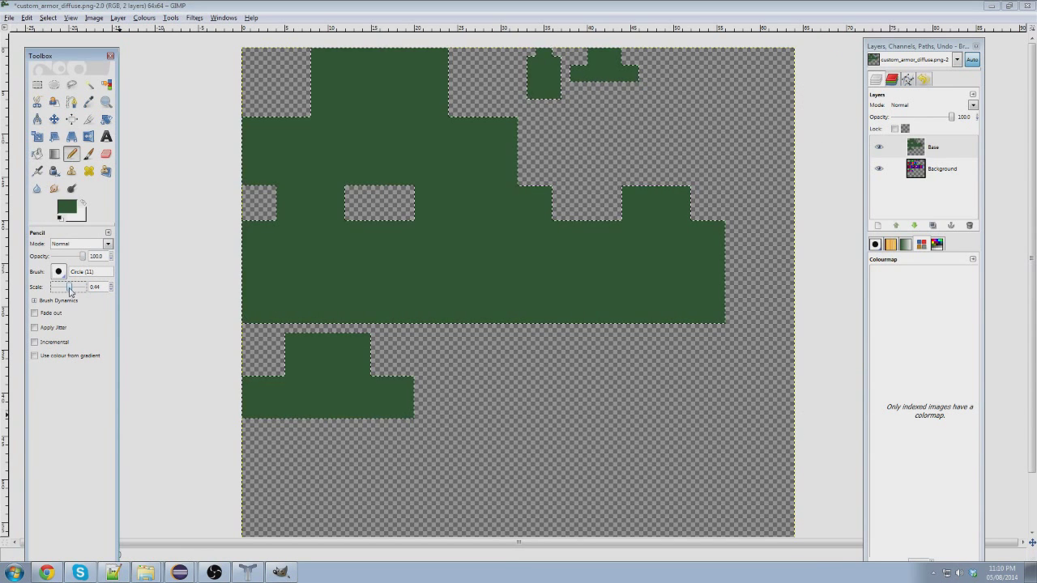
left_click_drag(70, 289, 51, 288)
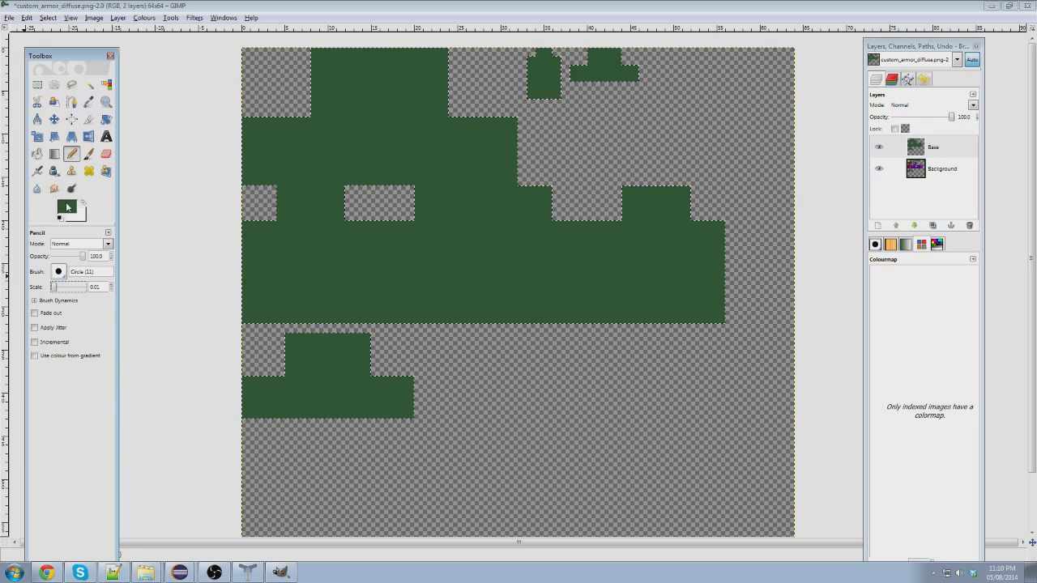
Set the foreground colour to light green (3ca94c) and pencil diagonal streaks across all the armor faces on the Base layer.
left_click(66, 207)
left_click(570, 265)
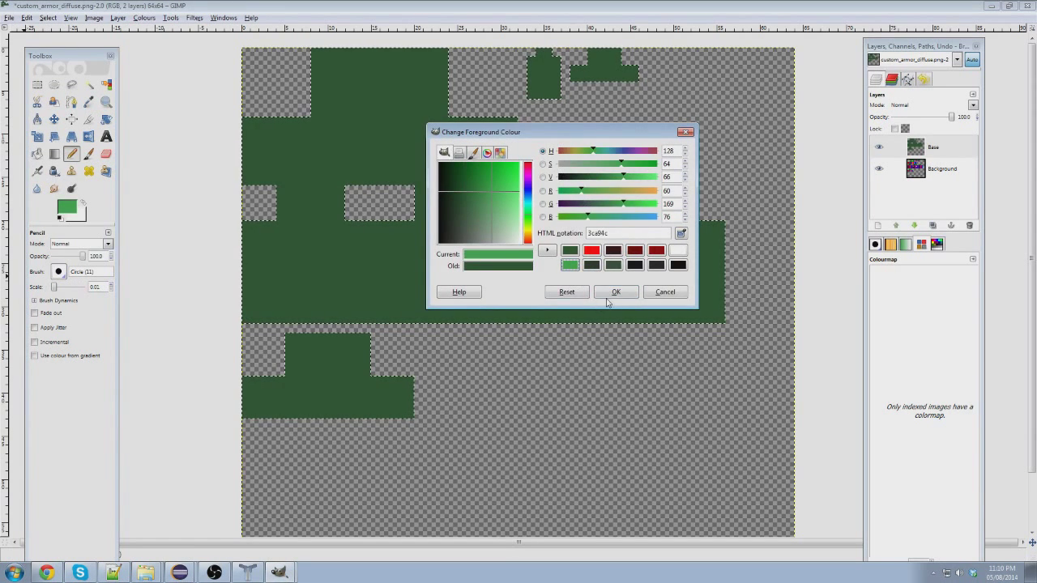
left_click(614, 292)
left_click_drag(486, 42, 291, 83)
mouse_move(462, 77)
left_mouse_down()
mouse_move(178, 213)
mouse_move(361, 104)
mouse_move(558, 192)
mouse_move(678, 294)
mouse_move(640, 323)
left_mouse_up()
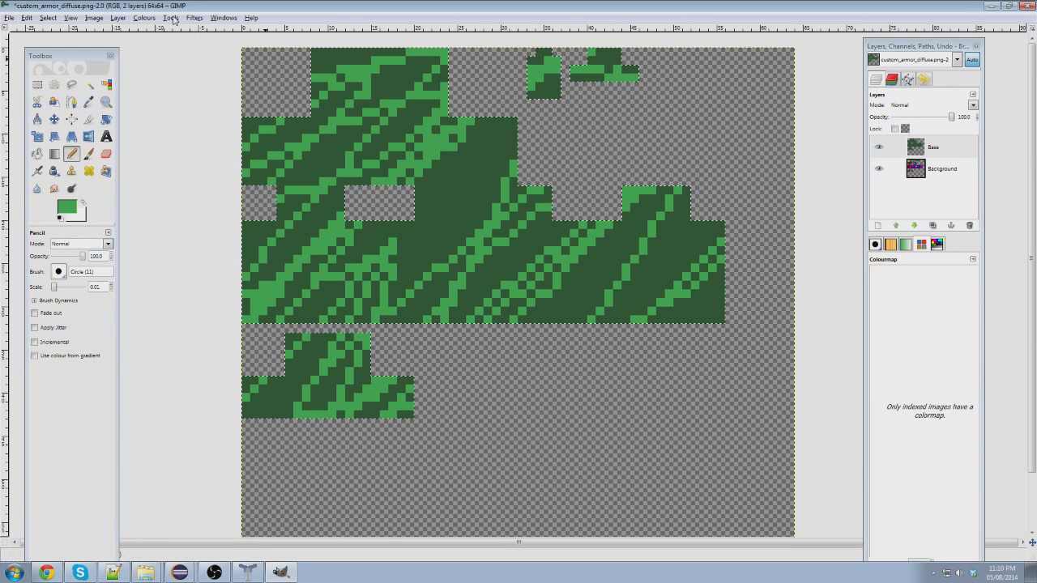
Switch the foreground colour to very dark green (233325) and pencil more diagonal streaks between the light ones on the armor faces.
left_click(66, 208)
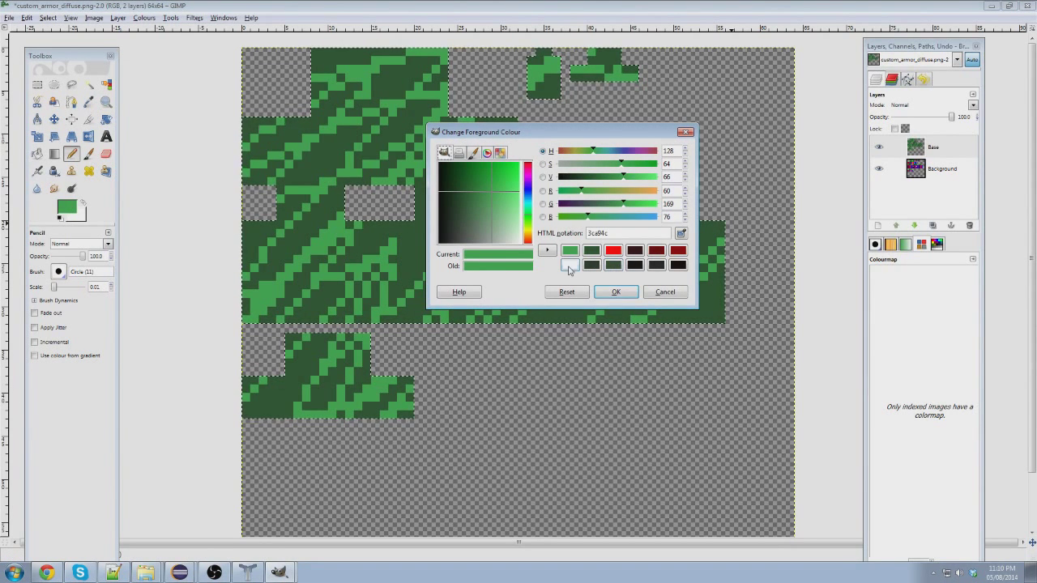
left_click(594, 266)
left_click(614, 292)
mouse_move(268, 140)
left_mouse_down()
mouse_move(59, 286)
mouse_move(380, 102)
mouse_move(147, 230)
mouse_move(512, 196)
mouse_move(206, 399)
mouse_move(495, 285)
mouse_move(496, 238)
mouse_move(517, 253)
left_mouse_up()
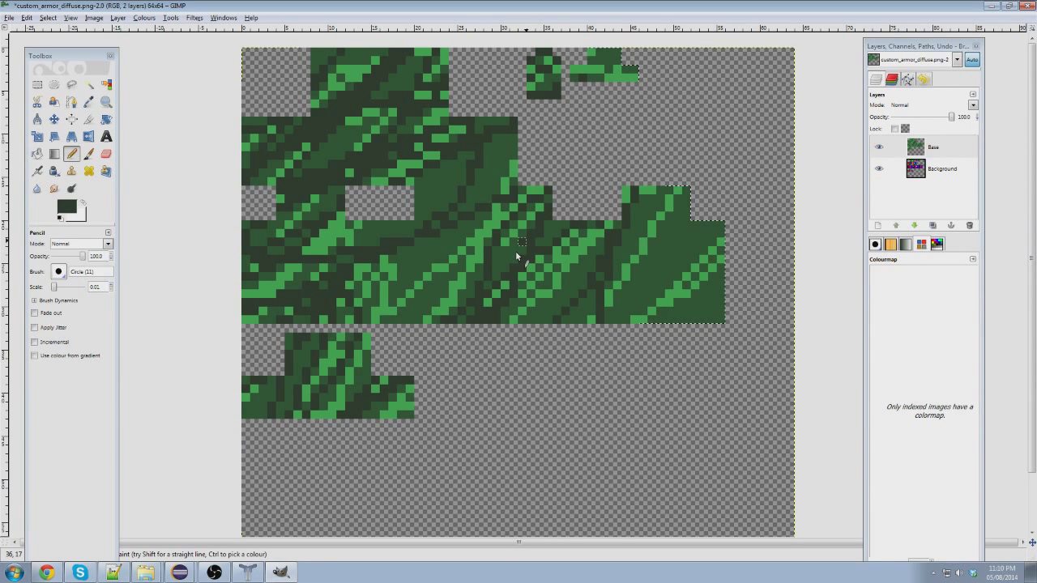
Choose the muted grey-green 304934 as foreground colour and pencil streaks of it over the armor faces.
left_click(70, 212)
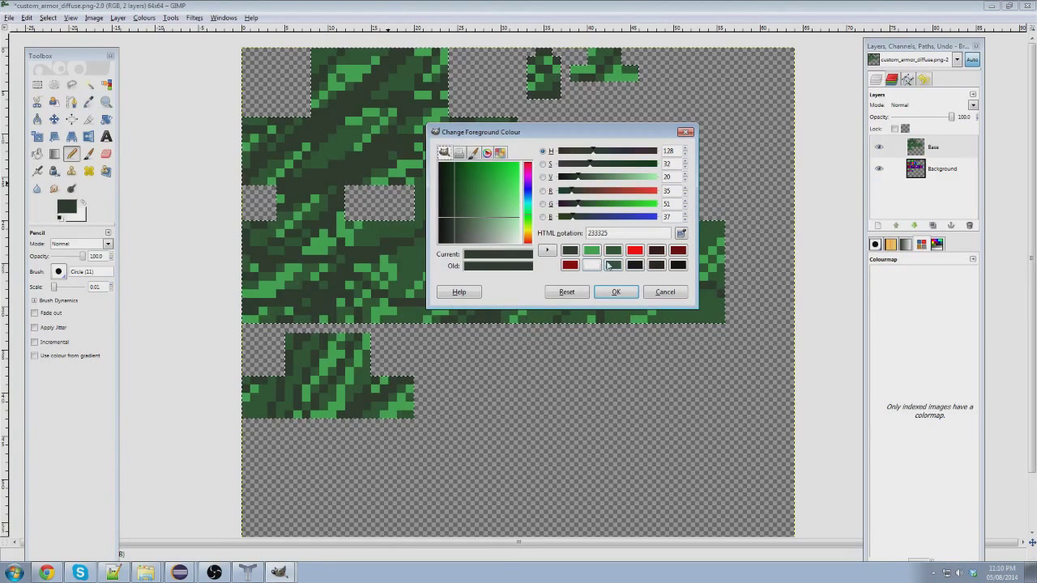
left_click(618, 265)
left_click(617, 293)
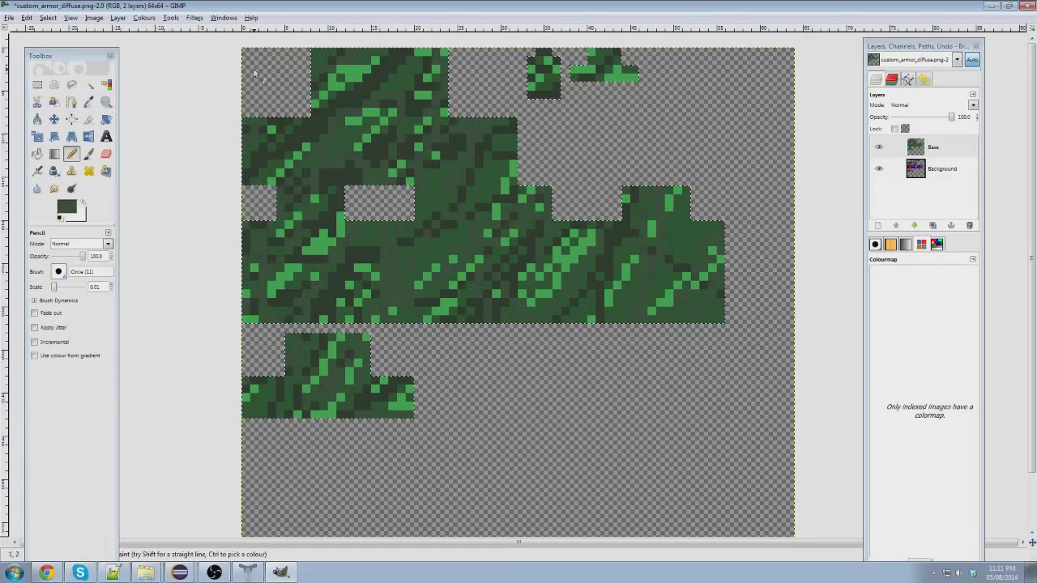
Apply HSV Noise to the Base layer with holdness 2, hue 3, saturation 10 and value 10, and repeat the filter to strengthen it.
left_click(195, 18)
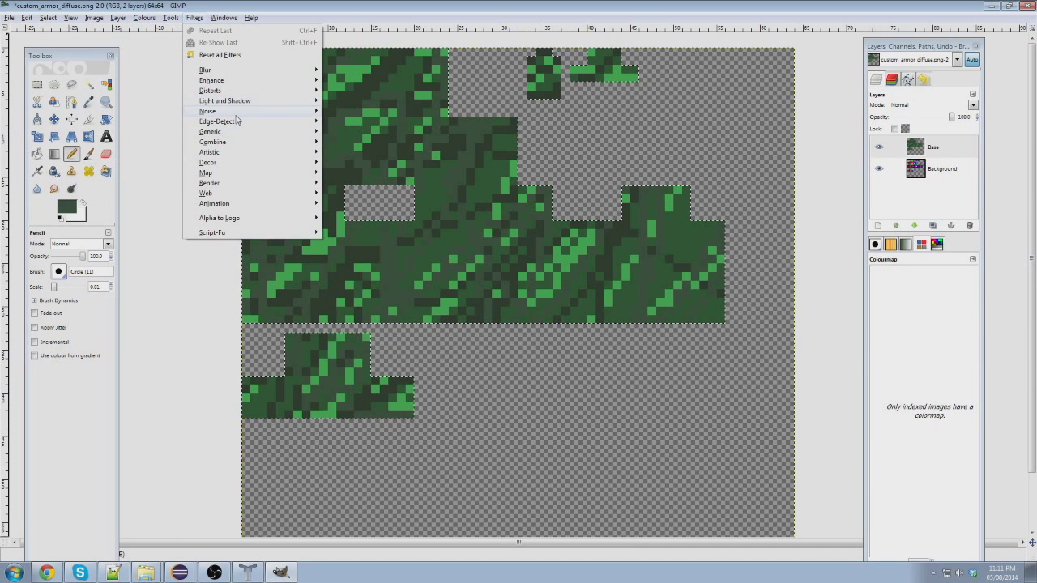
mouse_move(243, 111)
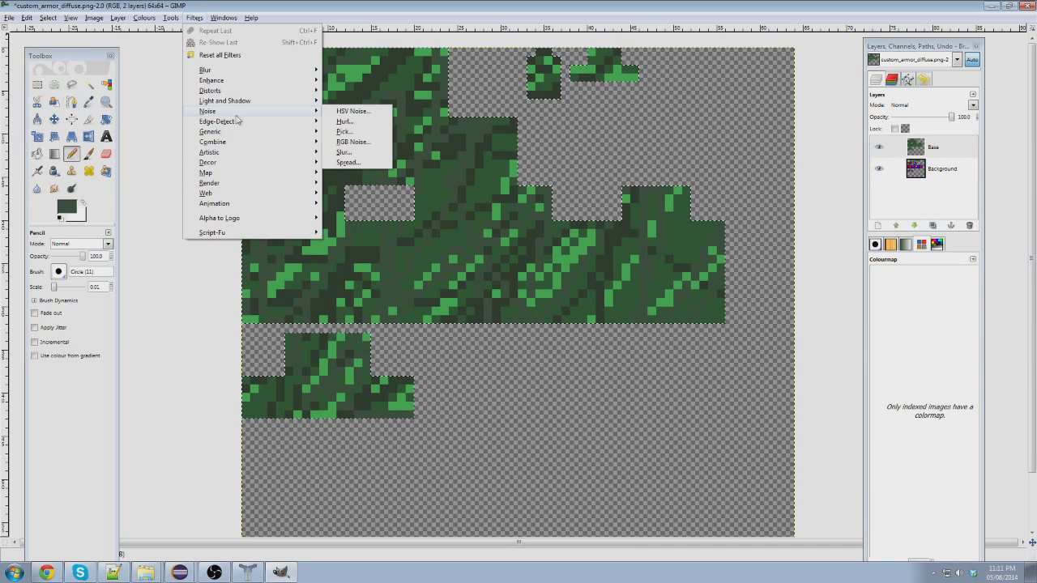
left_click(361, 114)
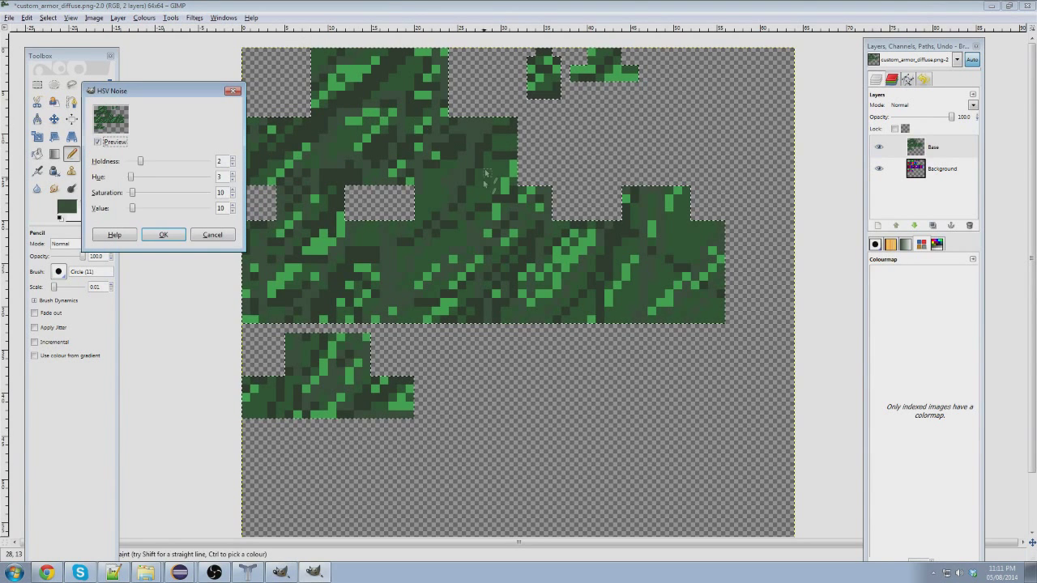
left_click(174, 240)
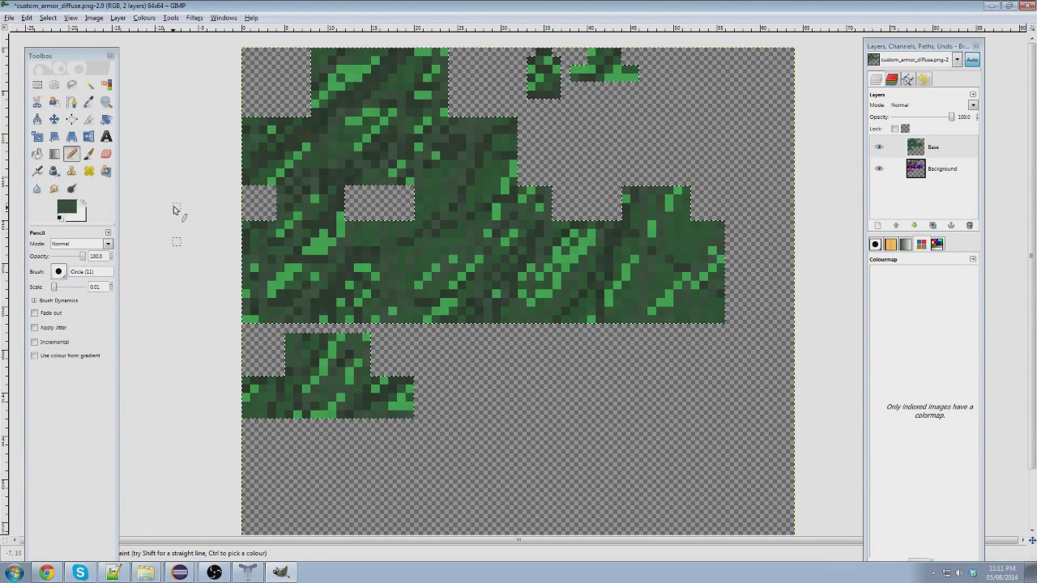
left_click(194, 17)
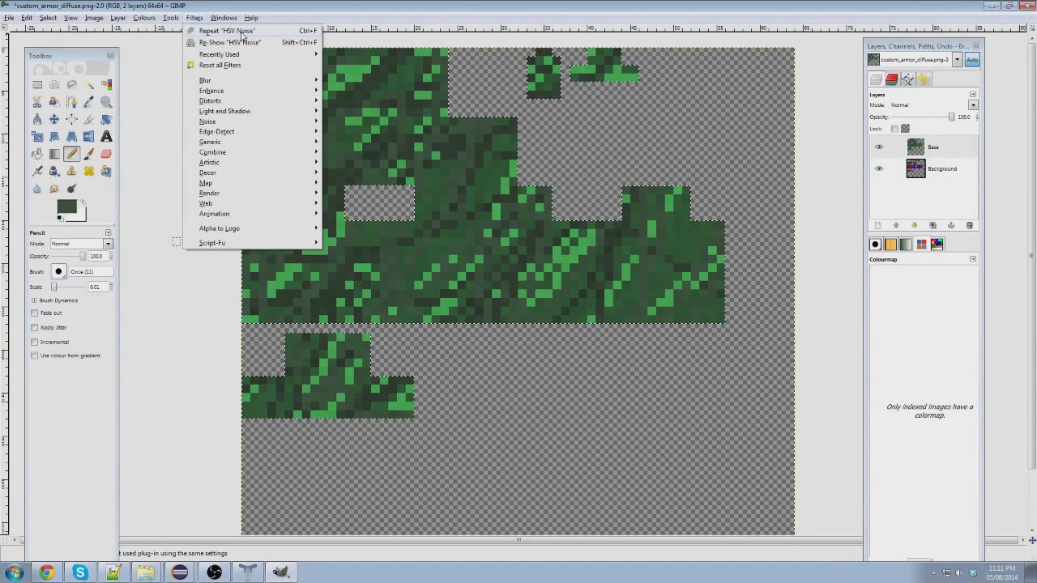
left_click(241, 35)
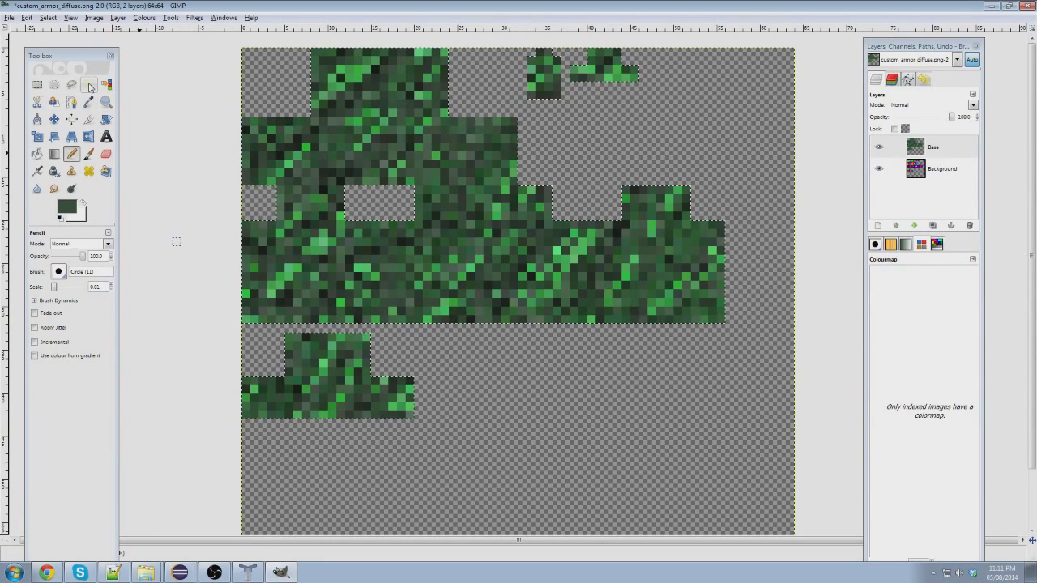
Add a new layer named Overlay above Base and lower its opacity to 47.7.
scroll(467, 130, "up", 2, "ctrl")
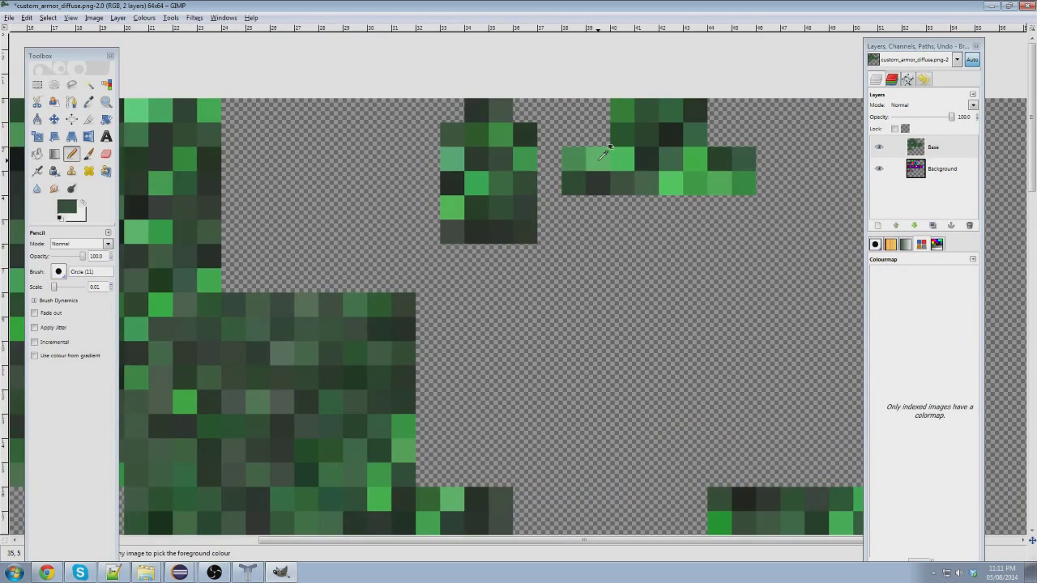
scroll(604, 154, "up", 1, "ctrl")
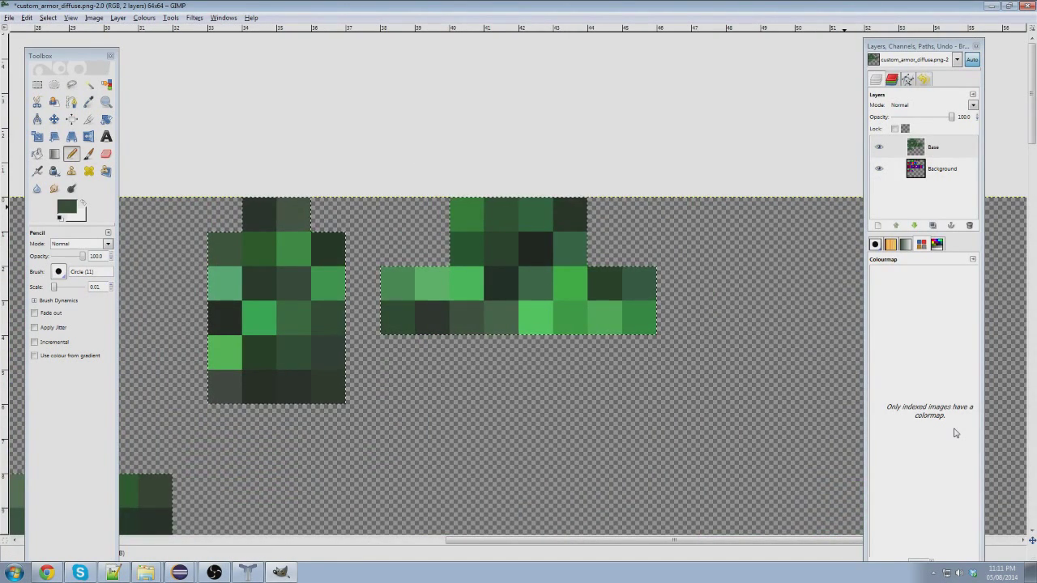
left_click(880, 225)
type("Overlay")
key("Return")
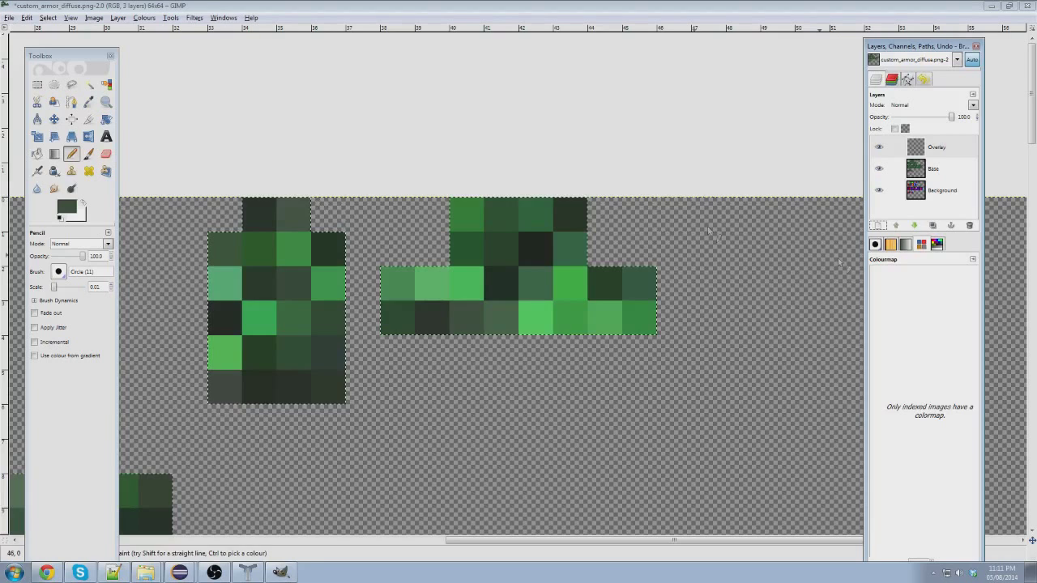
left_click_drag(953, 118, 921, 121)
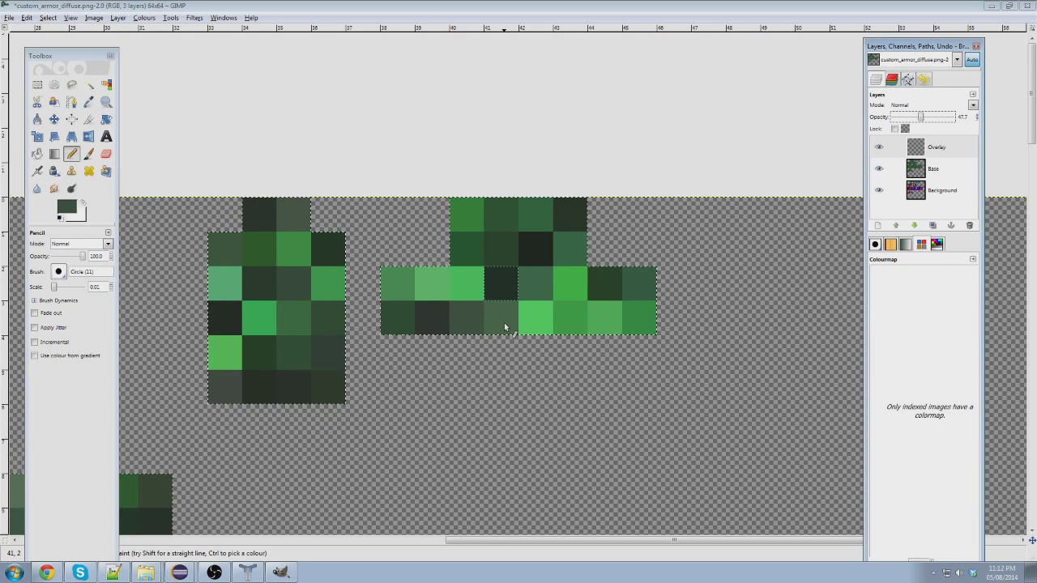
Set the foreground colour to white and pencil over the whole wide upper-right armor piece on the Overlay layer.
left_click(66, 207)
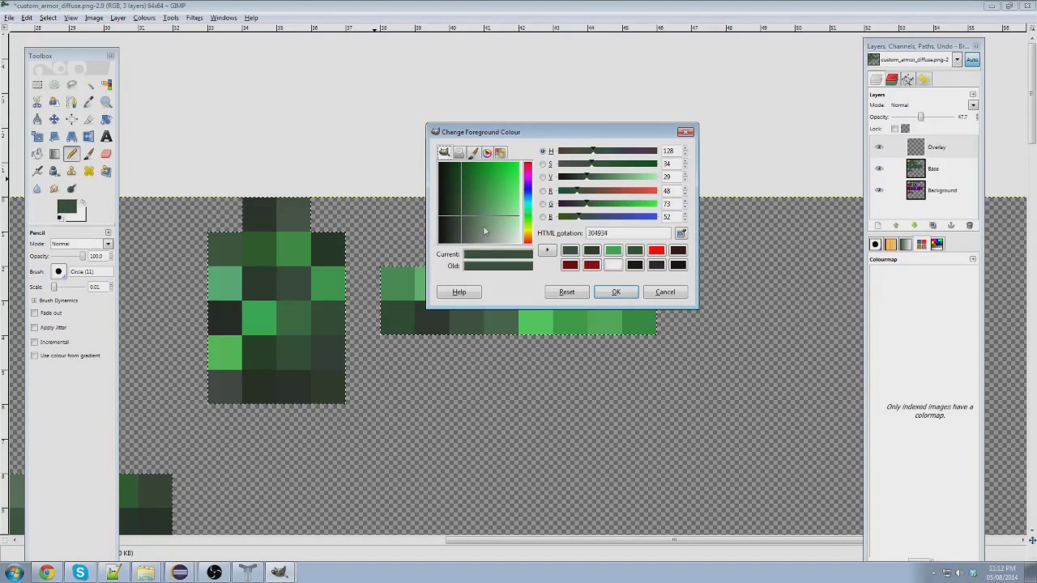
left_click(614, 265)
left_click(616, 291)
mouse_move(640, 281)
left_mouse_down()
mouse_move(675, 229)
mouse_move(660, 220)
mouse_move(687, 184)
mouse_move(581, 251)
mouse_move(550, 312)
mouse_move(532, 321)
mouse_move(634, 159)
mouse_move(543, 207)
left_mouse_up()
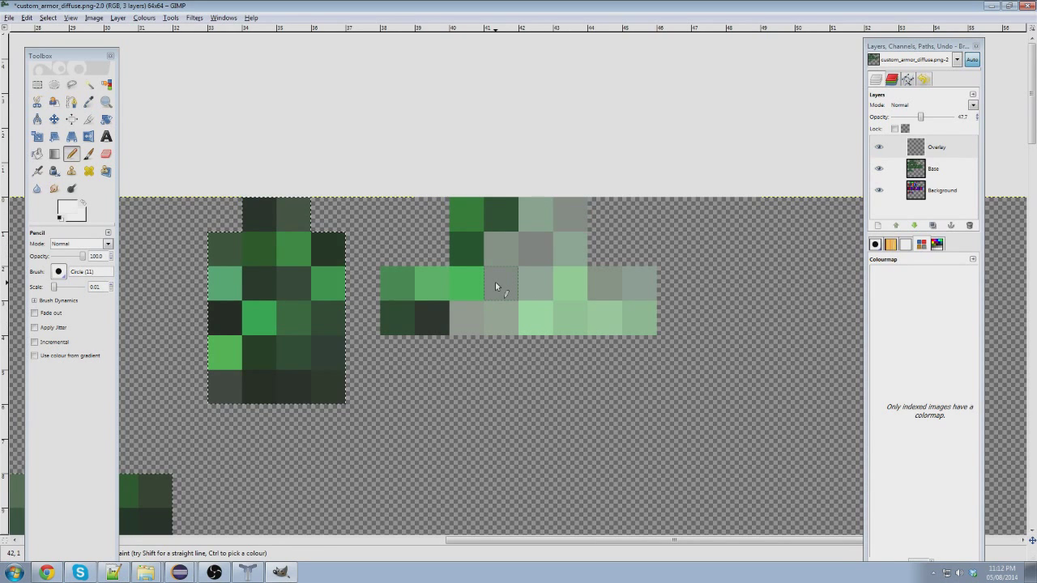
left_click_drag(495, 282, 426, 251)
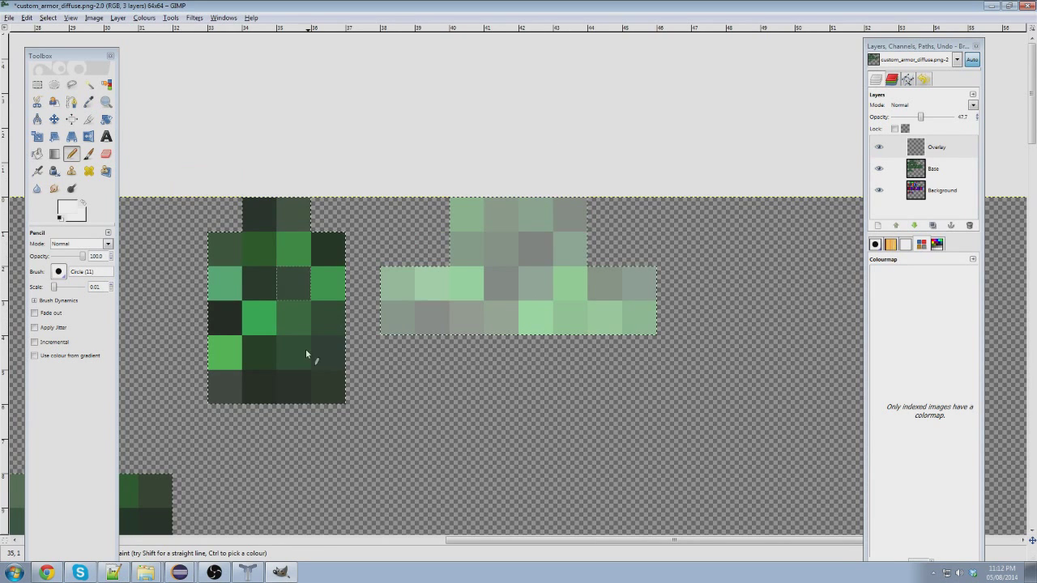
Set the foreground colour to dark blue (000e63) and pencil over the small narrow piece beside the whitened one on the Overlay layer.
left_click(70, 205)
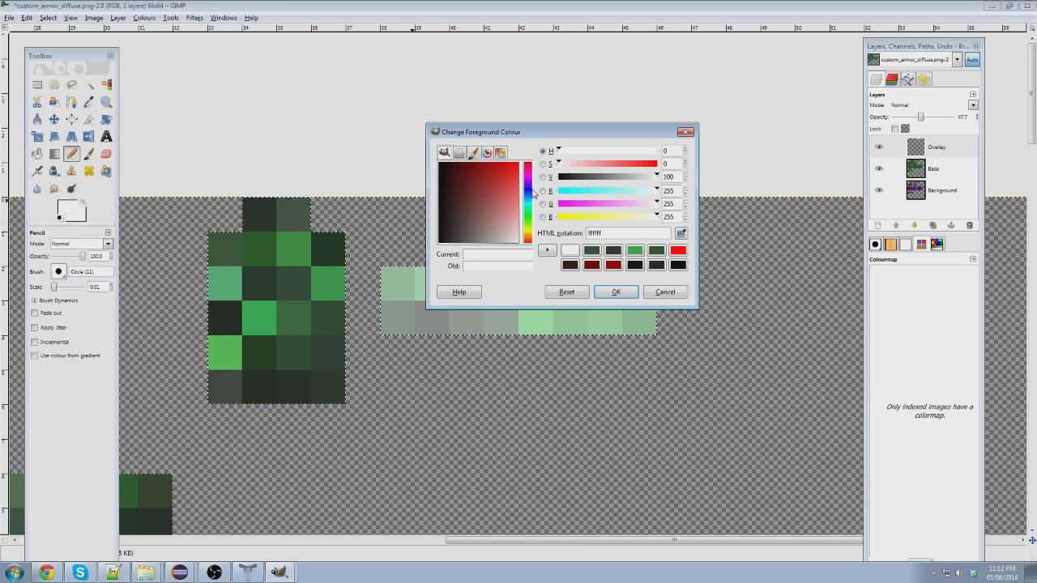
left_click(528, 192)
left_click_drag(510, 192, 472, 155)
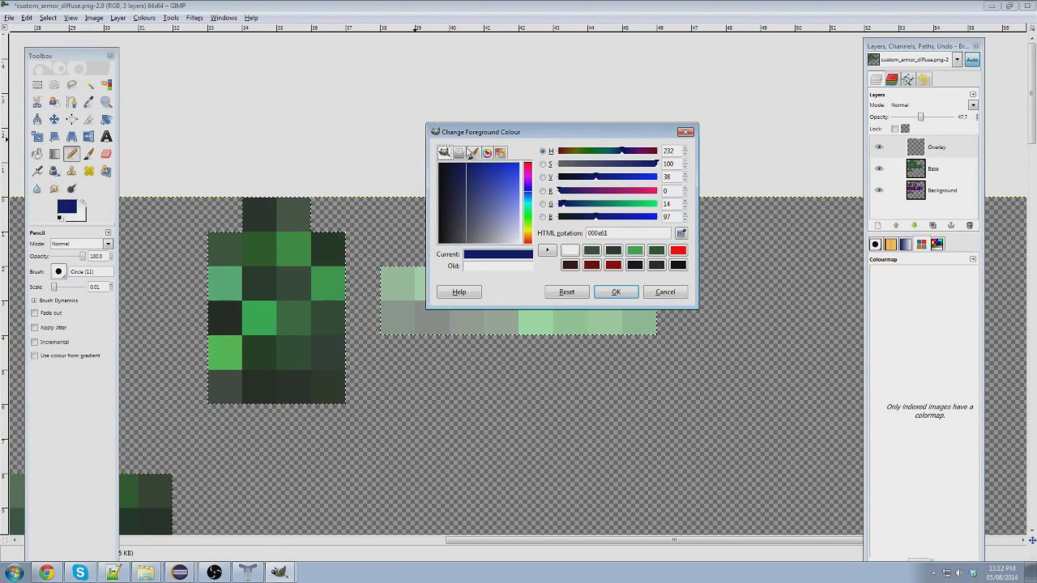
left_click(616, 292)
mouse_move(227, 284)
left_mouse_down()
mouse_move(296, 219)
mouse_move(277, 229)
left_mouse_up()
mouse_move(259, 283)
left_mouse_down()
mouse_move(299, 226)
mouse_move(335, 258)
mouse_move(324, 245)
mouse_move(276, 413)
mouse_move(312, 328)
mouse_move(215, 312)
left_mouse_up()
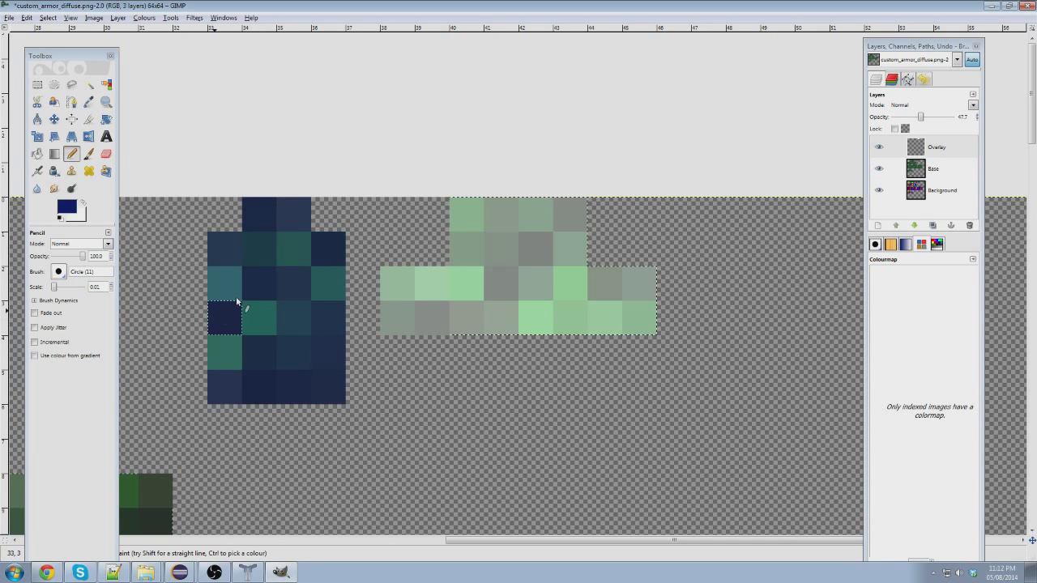
Make the Base layer active and lower its opacity to 58.1 to reveal the Background face map beneath.
scroll(390, 206, "down", 5, "ctrl")
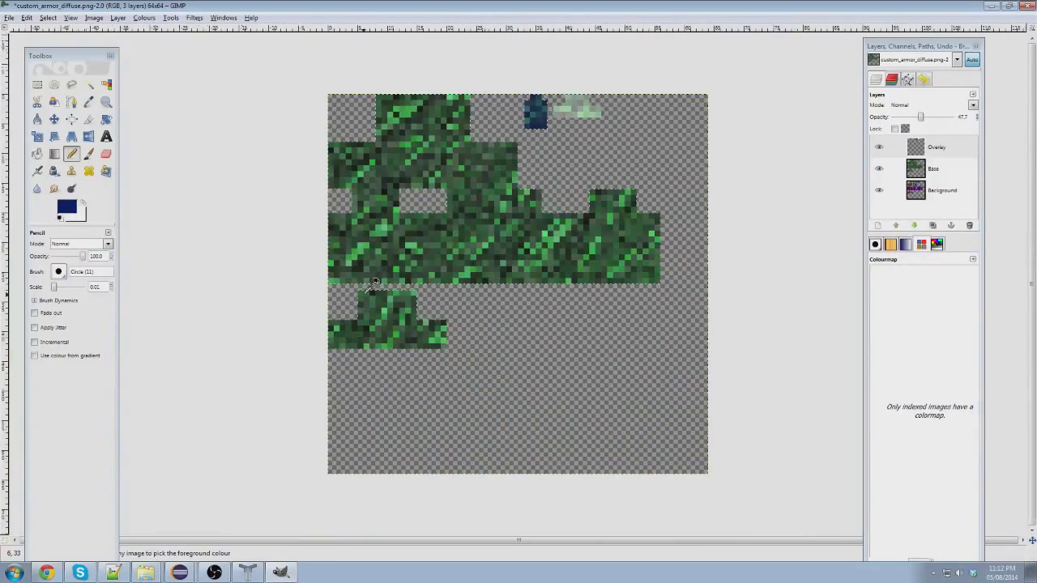
scroll(415, 308, "up", 1, "ctrl")
scroll(420, 305, "up", 3)
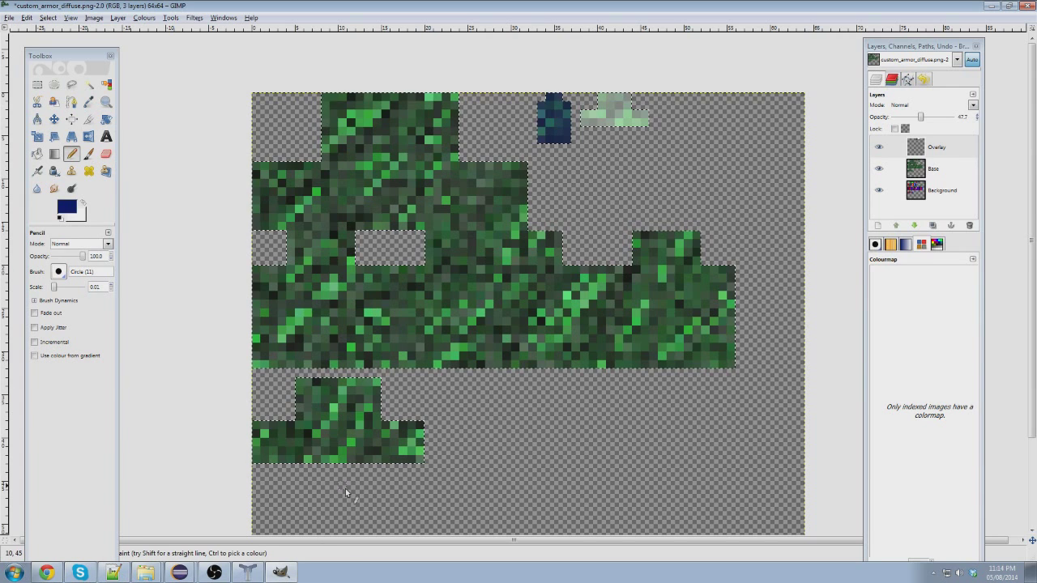
left_click(918, 169)
left_click(929, 154)
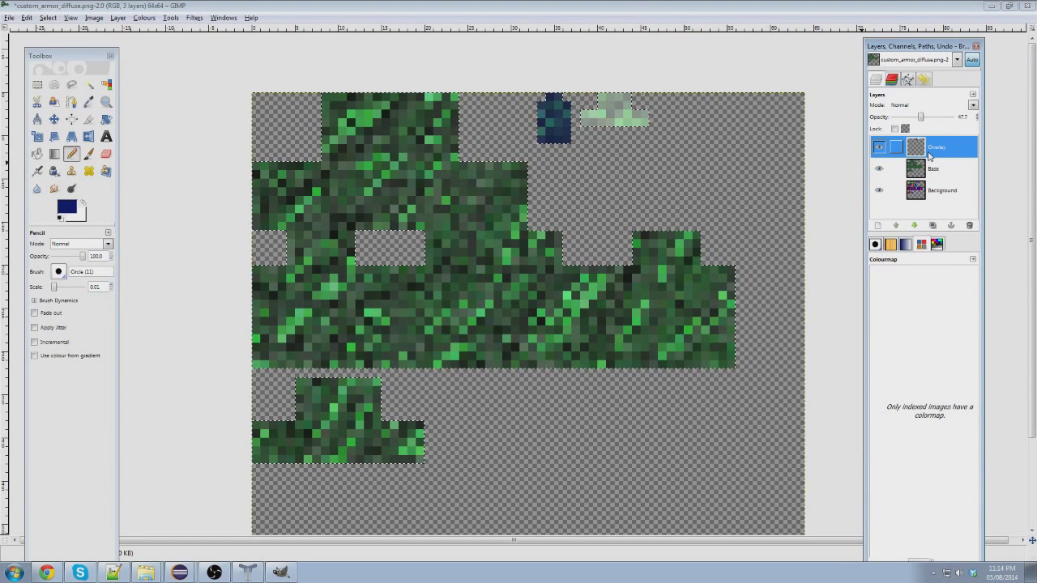
left_click(928, 170)
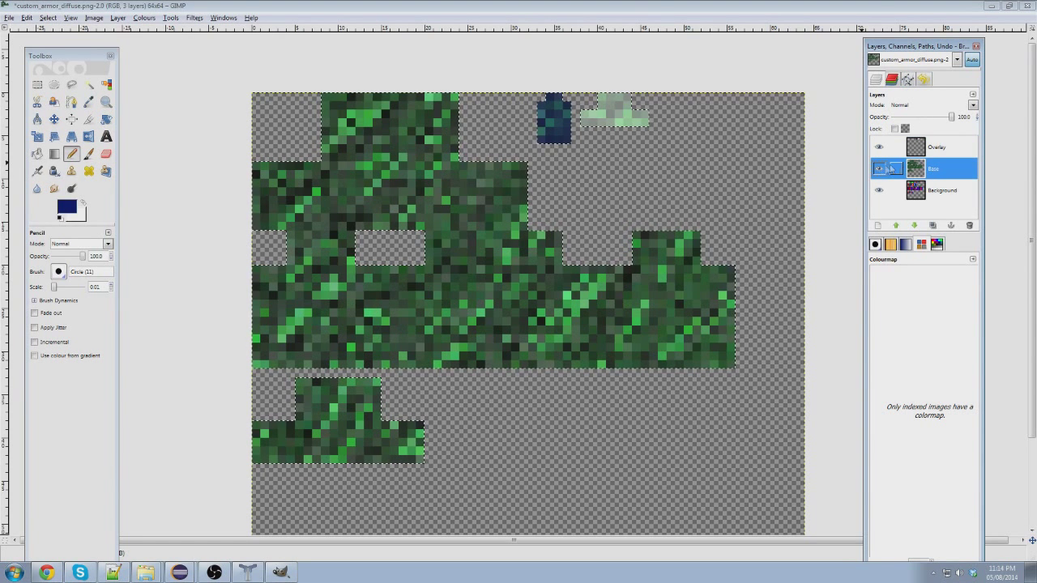
left_click_drag(956, 121, 930, 127)
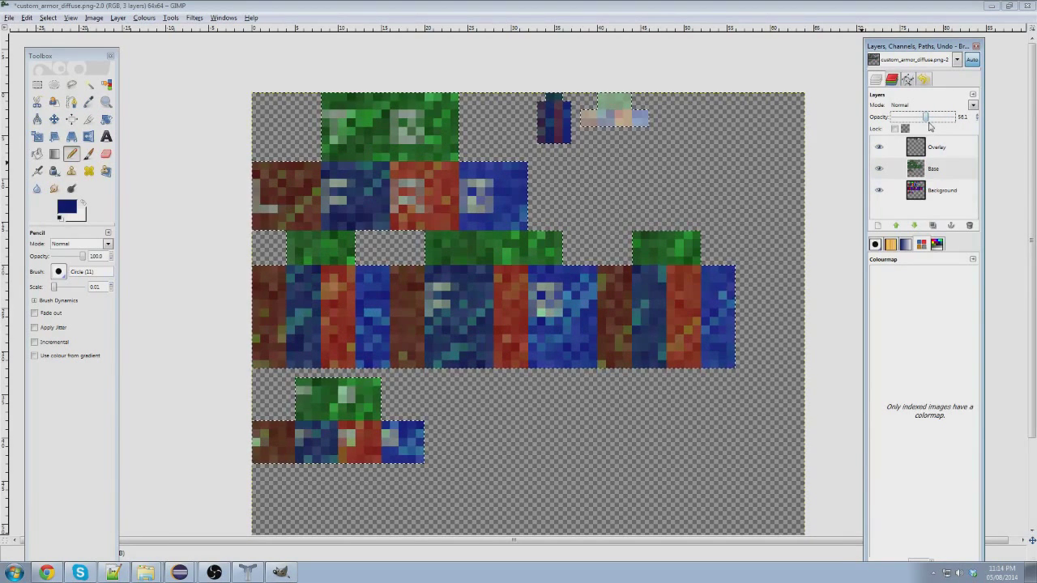
scroll(372, 297, "up", 1, "ctrl")
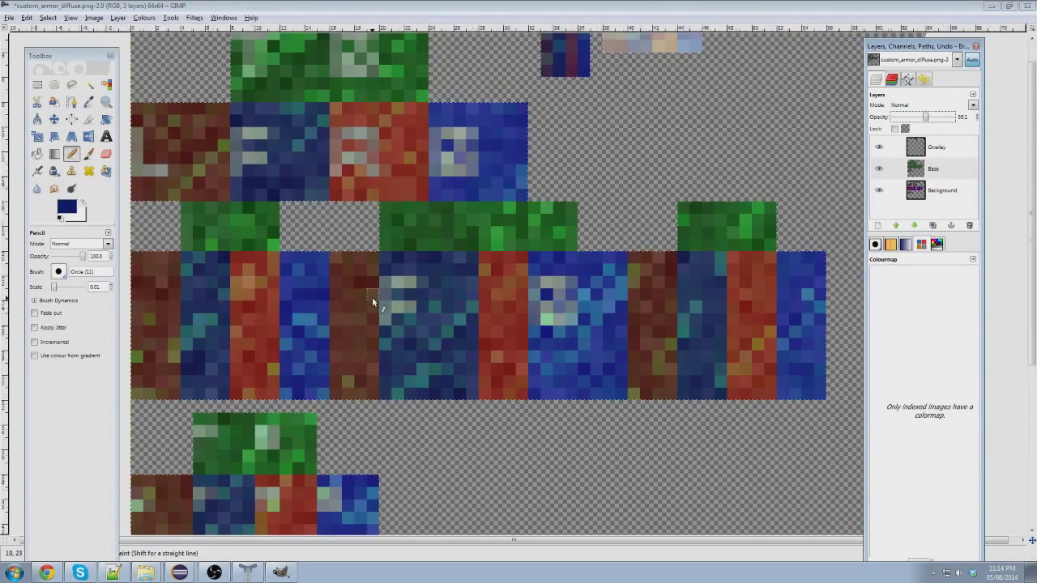
middle_click_drag(372, 297, 191, 254)
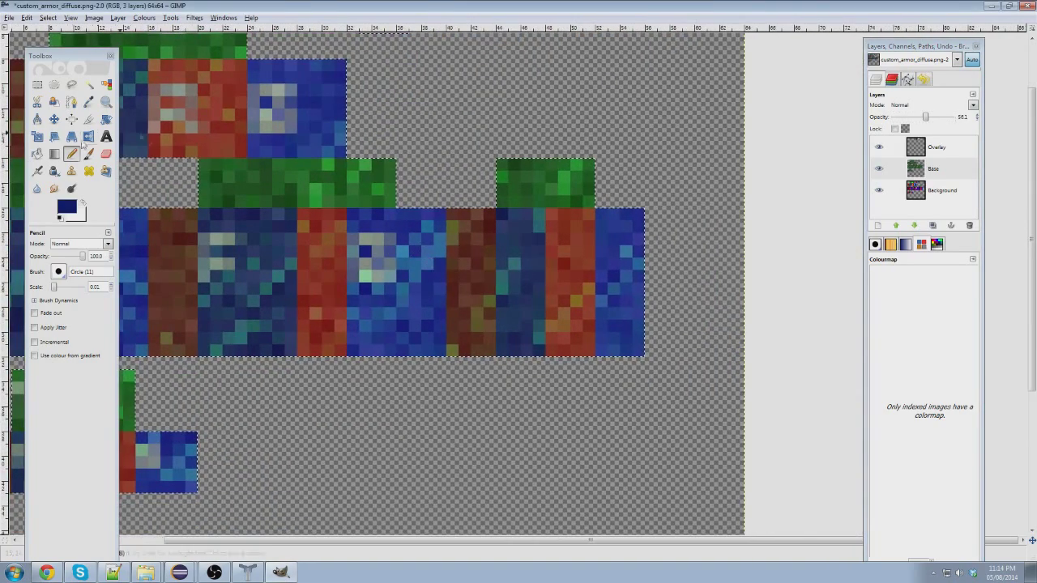
left_click(67, 208)
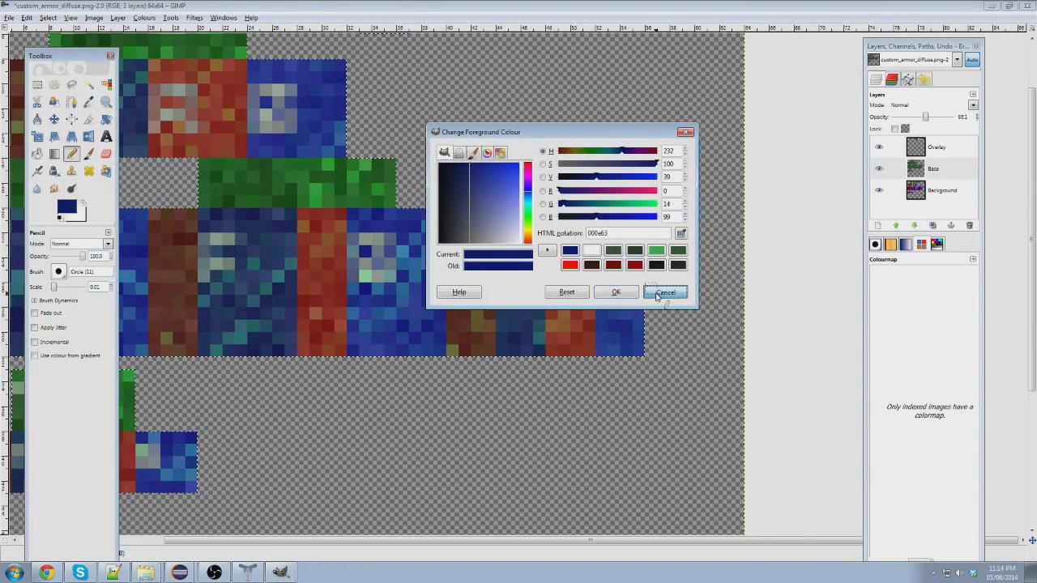
left_click(657, 295)
left_click(68, 209)
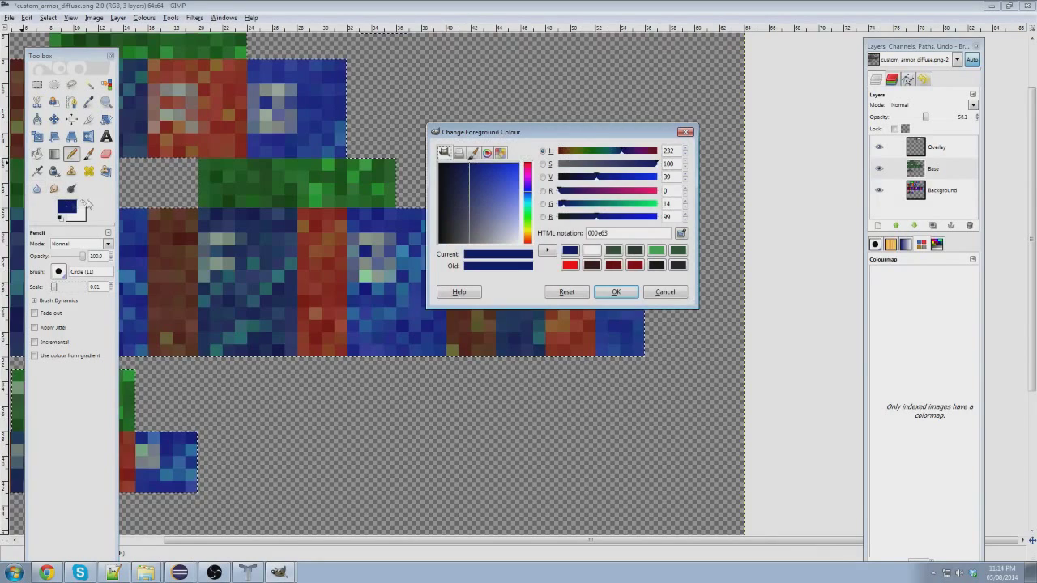
left_click(616, 292)
Erase the Base layer over the lower part of the four arm faces with a one-pixel, hard-edged Eraser.
left_click(106, 154)
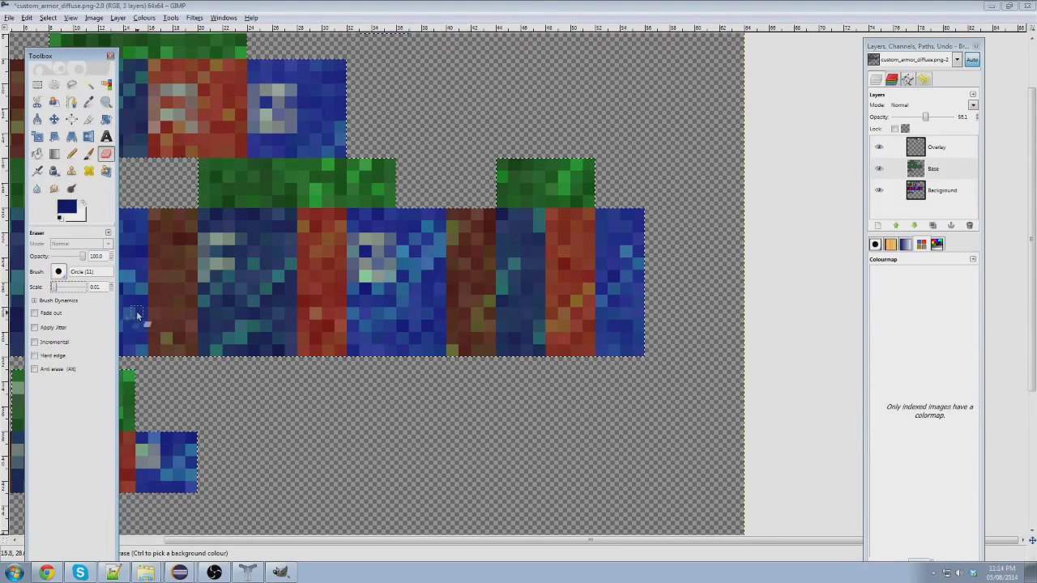
left_click(34, 356)
mouse_move(640, 352)
left_mouse_down()
mouse_move(457, 355)
mouse_move(452, 342)
left_mouse_up()
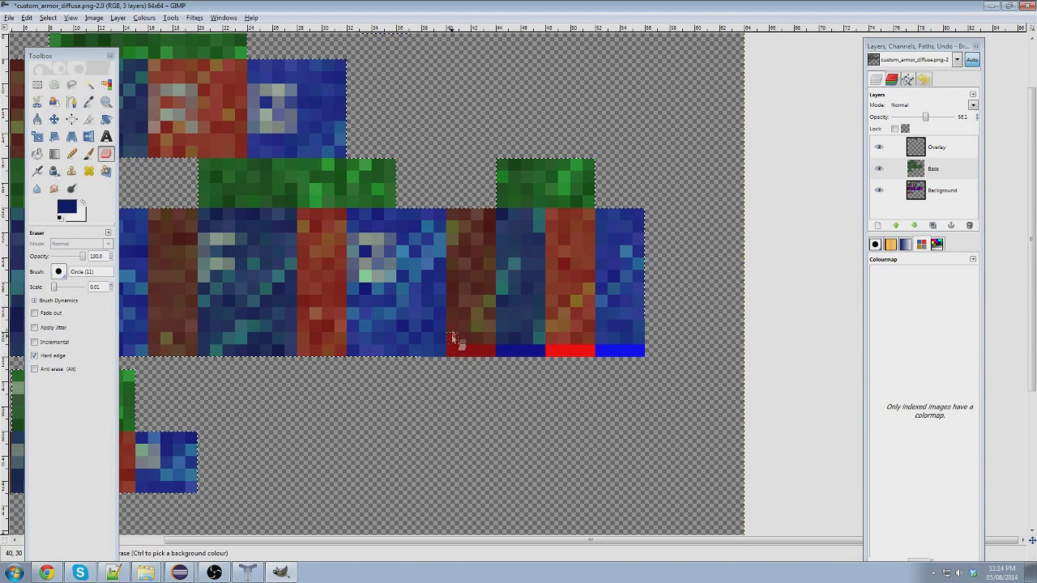
mouse_move(450, 278)
left_mouse_down()
mouse_move(638, 279)
mouse_move(661, 290)
left_mouse_up()
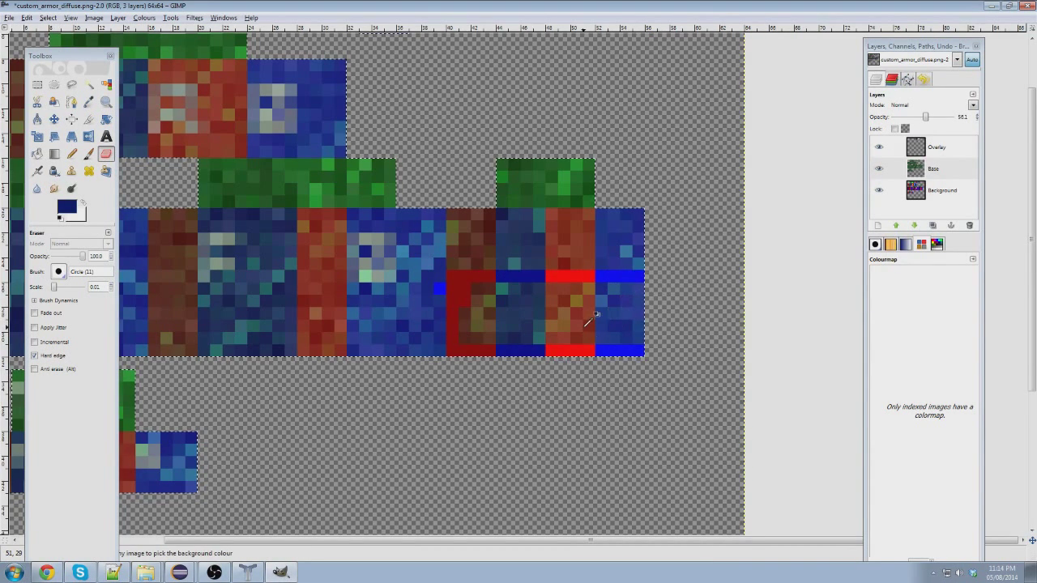
key("ctrl+z")
mouse_move(551, 275)
left_mouse_down()
mouse_move(455, 281)
mouse_move(457, 361)
mouse_move(642, 331)
mouse_move(614, 368)
mouse_move(630, 329)
mouse_move(635, 340)
mouse_move(652, 316)
mouse_move(642, 300)
mouse_move(557, 279)
mouse_move(457, 276)
mouse_move(485, 300)
mouse_move(606, 295)
mouse_move(625, 329)
mouse_move(602, 320)
mouse_move(598, 304)
mouse_move(580, 322)
mouse_move(598, 351)
mouse_move(468, 356)
mouse_move(464, 319)
mouse_move(480, 303)
mouse_move(577, 300)
left_mouse_up()
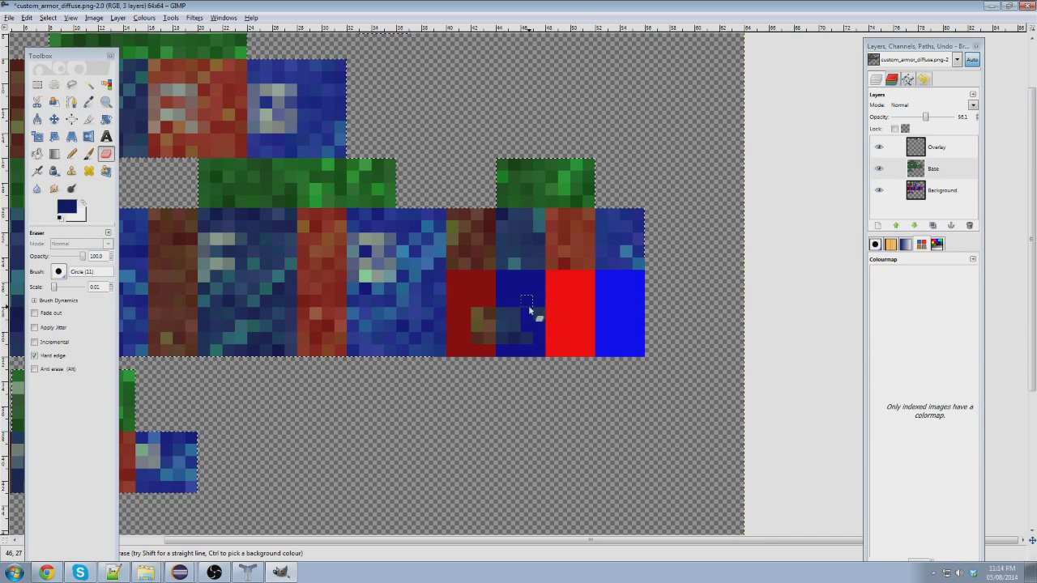
mouse_move(477, 316)
left_mouse_down()
mouse_move(478, 341)
mouse_move(508, 324)
mouse_move(518, 281)
left_mouse_up()
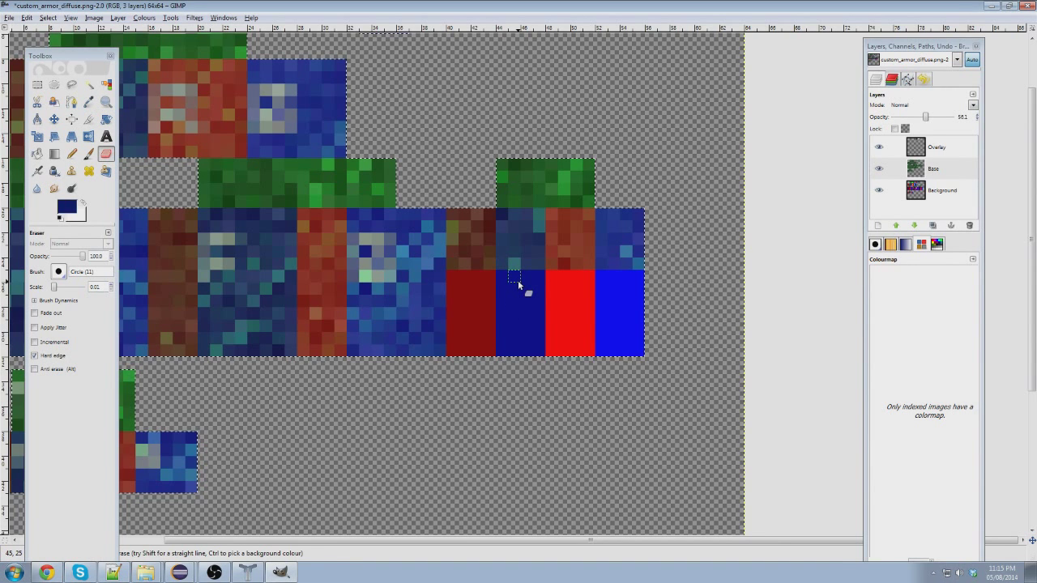
Clear the Base layer over the small separate piece below the body and restore the layer's opacity to 100.
scroll(517, 281, "down", 2, "ctrl")
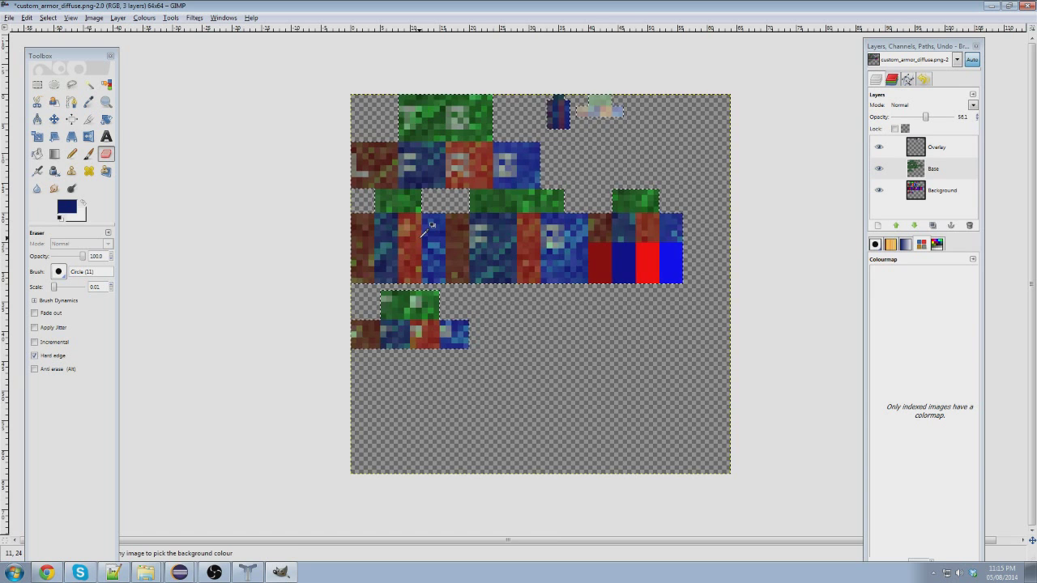
middle_click_drag(508, 172, 548, 235)
scroll(547, 235, "up", 1, "ctrl")
middle_click_drag(390, 287, 491, 206)
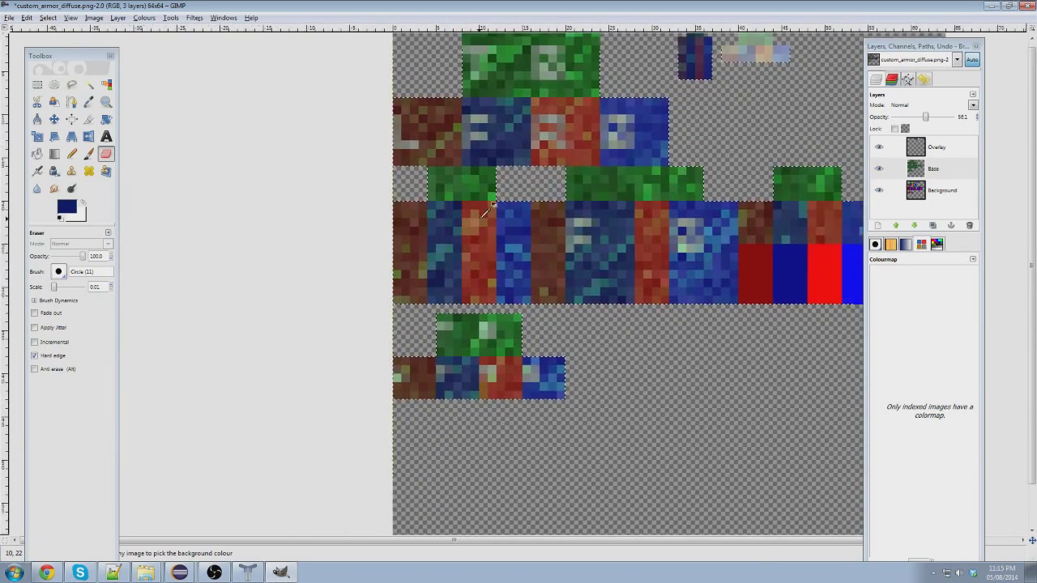
scroll(509, 355, "up", 1, "ctrl")
mouse_move(376, 324)
left_mouse_down()
mouse_move(428, 317)
mouse_move(398, 318)
left_mouse_up()
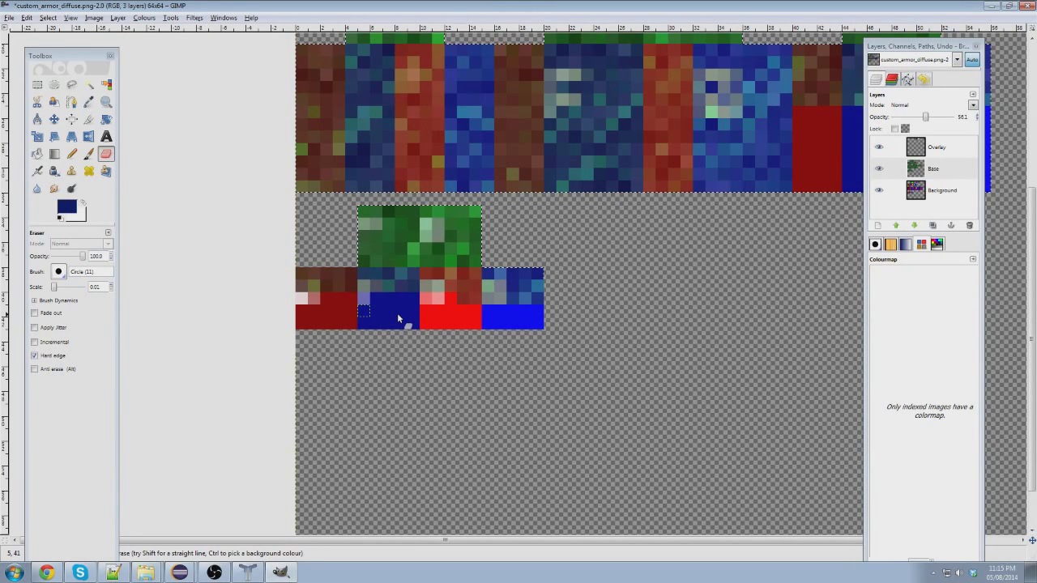
key("Delete")
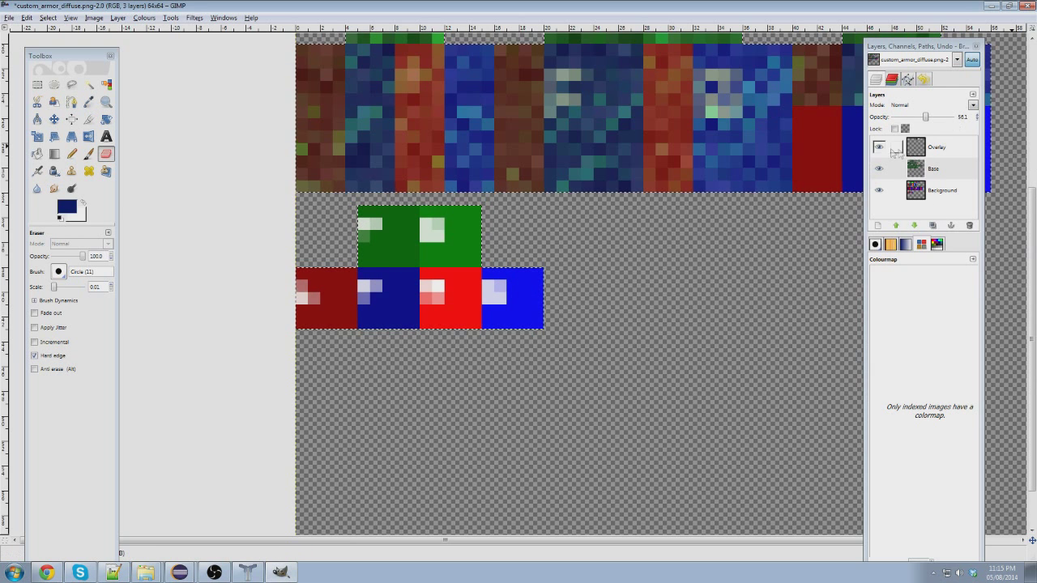
left_click_drag(927, 117, 1015, 113)
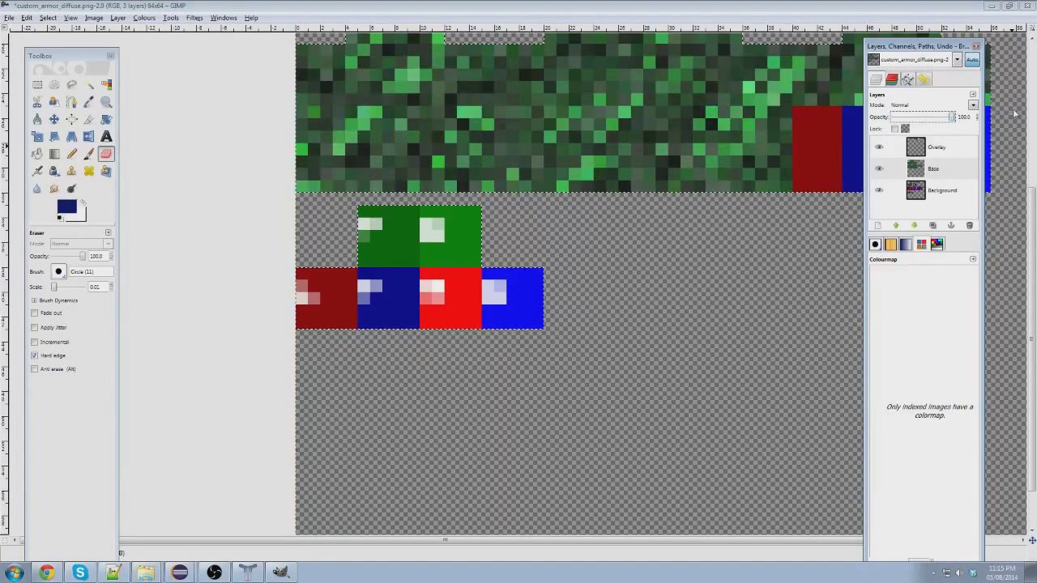
Set the foreground colour to dark red (660000) and pencil over the whole small lower piece with brush scale 0.57.
left_click(71, 213)
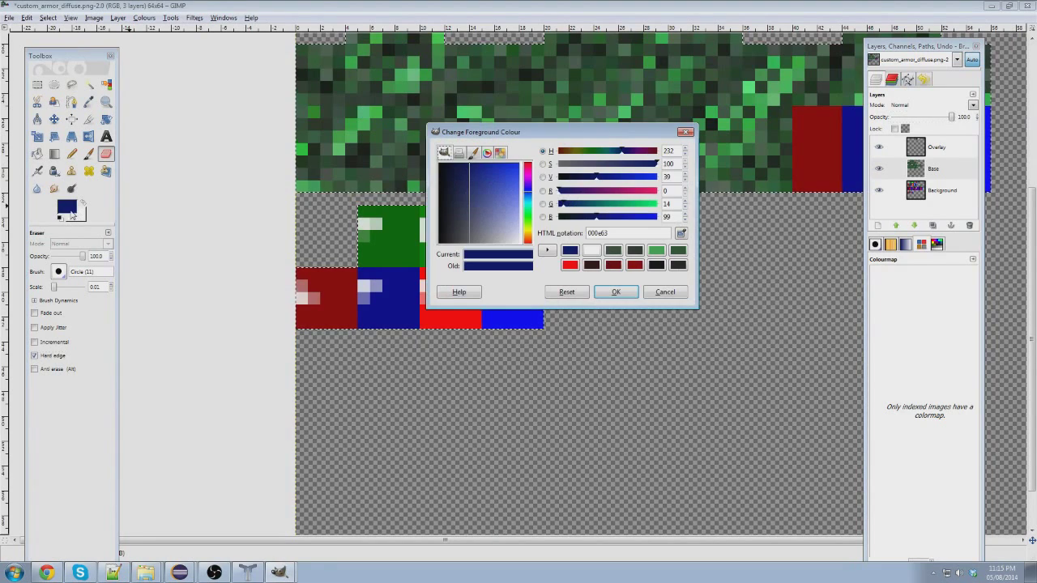
left_click(614, 265)
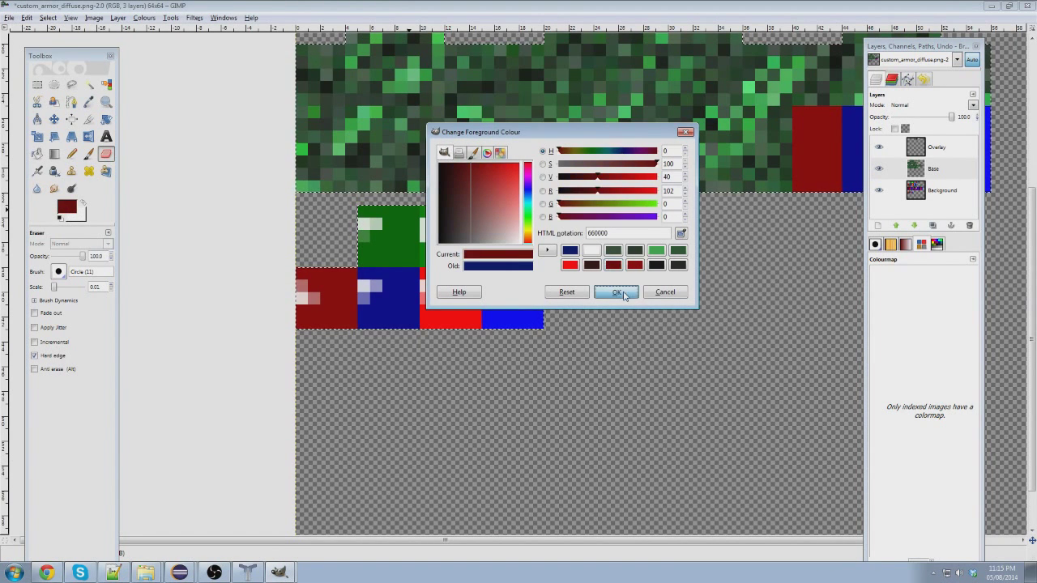
left_click(617, 293)
left_click(71, 154)
mouse_move(454, 299)
left_mouse_down()
mouse_move(401, 311)
mouse_move(423, 313)
mouse_move(396, 319)
mouse_move(398, 330)
mouse_move(540, 333)
mouse_move(381, 316)
mouse_move(485, 315)
mouse_move(463, 305)
mouse_move(60, 287)
left_mouse_up()
mouse_move(393, 289)
left_mouse_down()
mouse_move(447, 294)
mouse_move(139, 283)
left_mouse_up()
left_click_drag(60, 287, 69, 287)
mouse_move(342, 300)
left_mouse_down()
mouse_move(382, 298)
mouse_move(367, 288)
mouse_move(364, 261)
left_mouse_up()
mouse_move(309, 273)
left_mouse_down()
mouse_move(364, 255)
mouse_move(435, 259)
mouse_move(559, 293)
left_mouse_up()
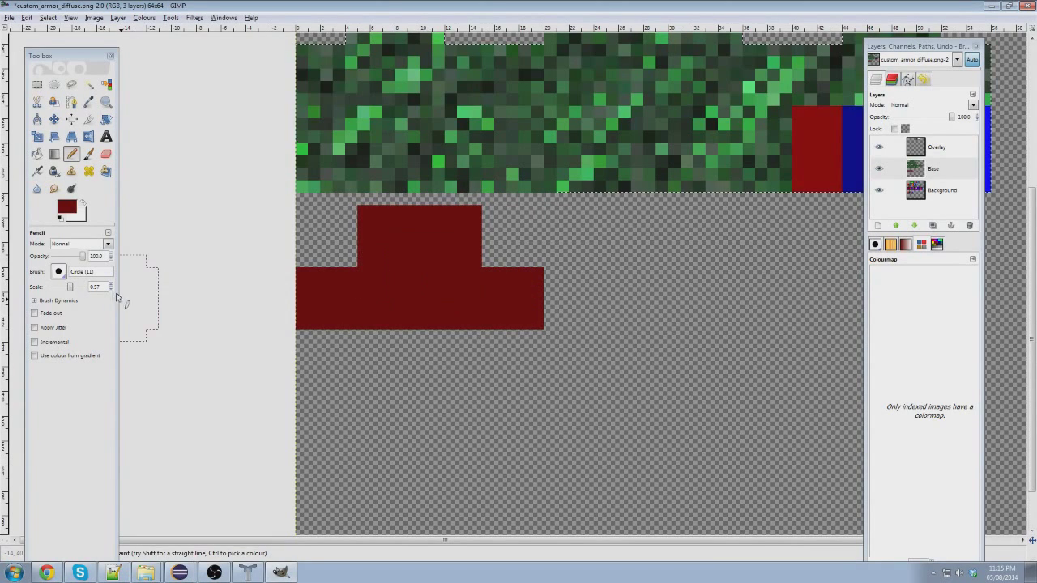
Reduce the pencil scale to 0.01 and draw bright red (ff0000) vein lines across the dark red piece.
left_click_drag(71, 288, 10, 292)
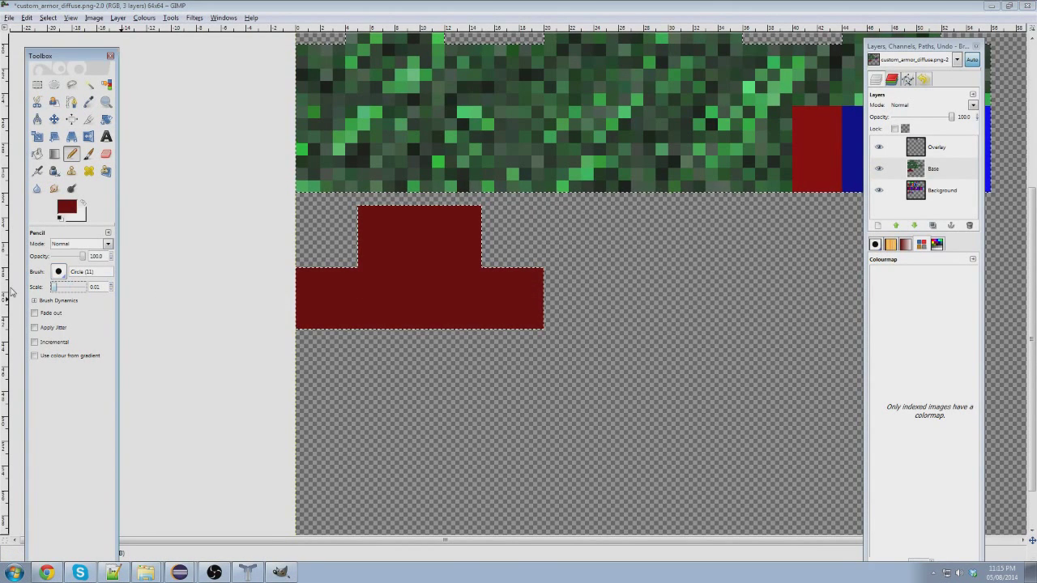
left_click(67, 208)
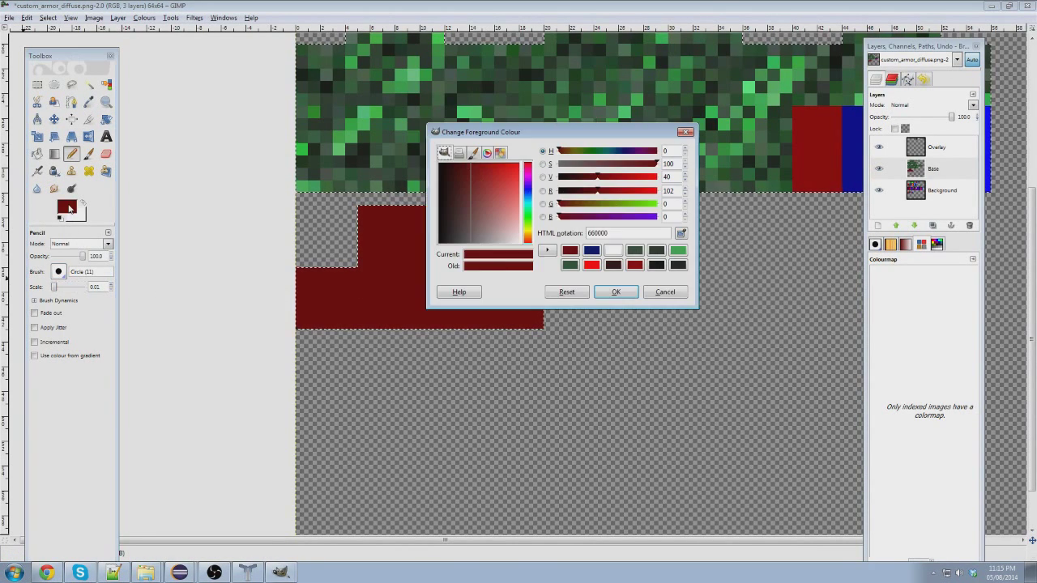
left_click(616, 292)
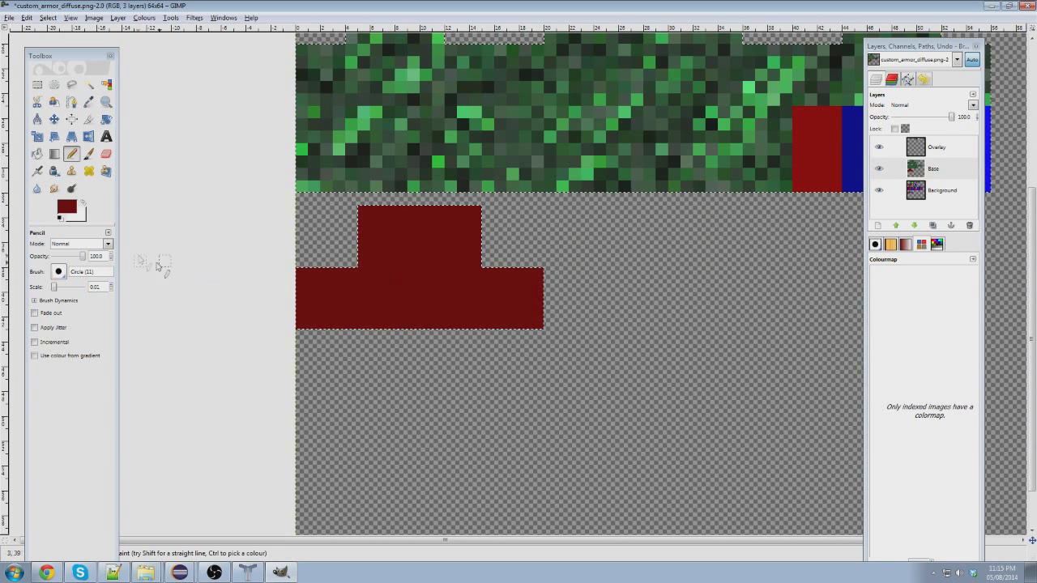
left_click(66, 207)
left_click(591, 265)
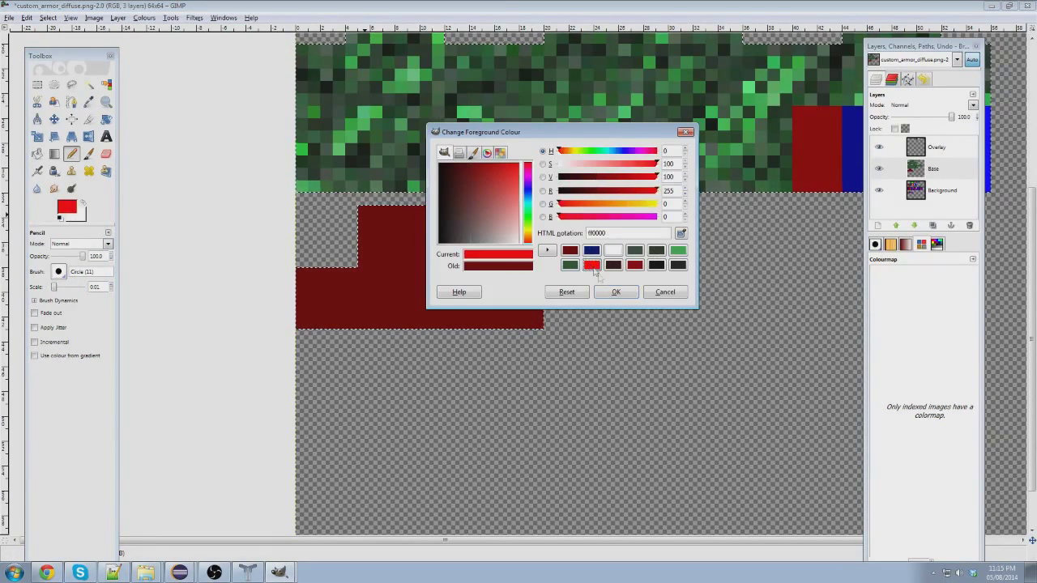
left_click(616, 292)
mouse_move(300, 324)
left_mouse_down()
mouse_move(357, 281)
mouse_move(402, 264)
left_mouse_up()
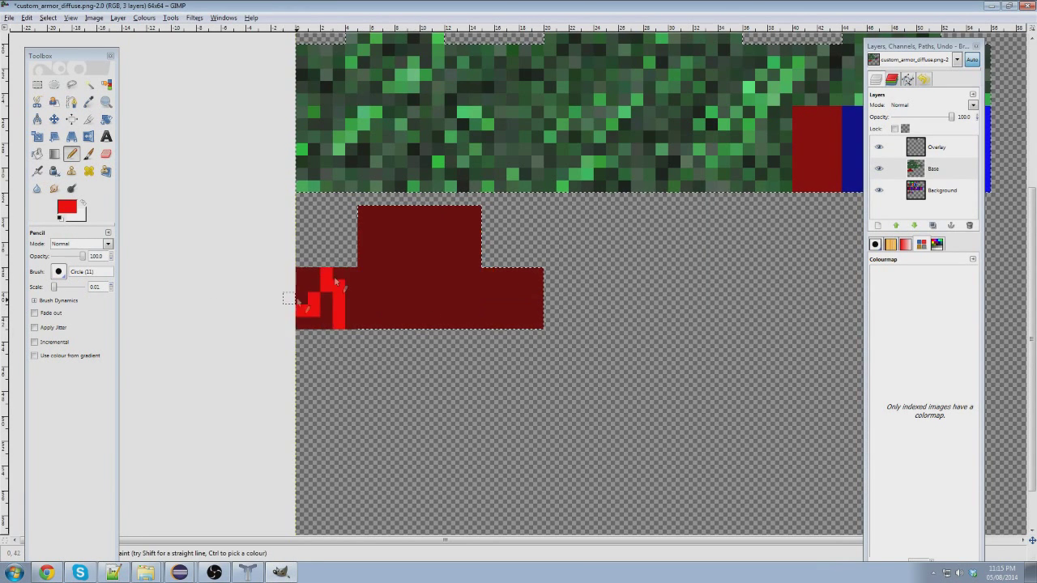
left_click_drag(340, 295, 534, 331)
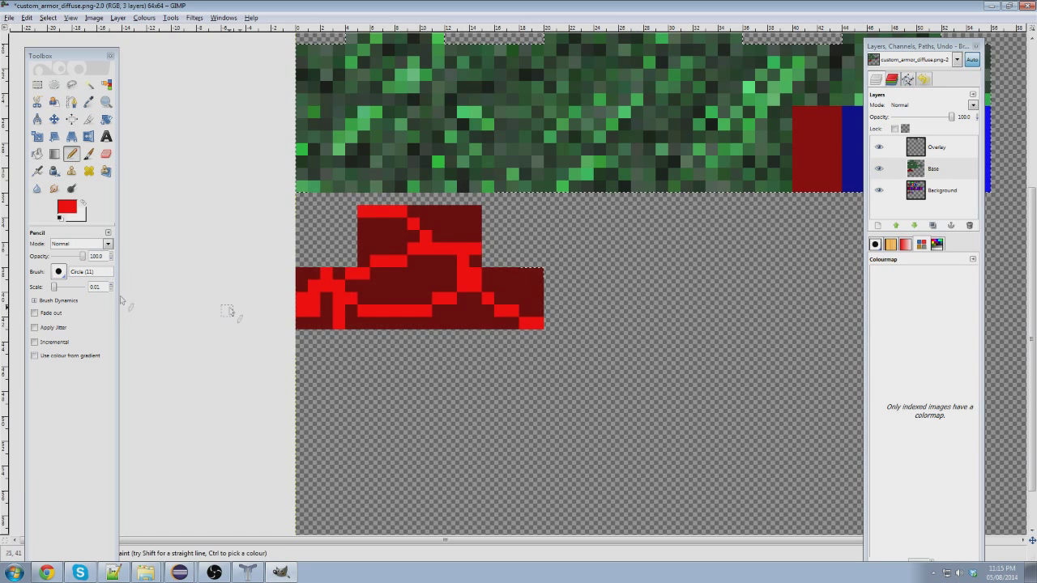
Set the foreground colour to the saved medium dark red and pencil thin lines among the bright veins.
left_click(71, 207)
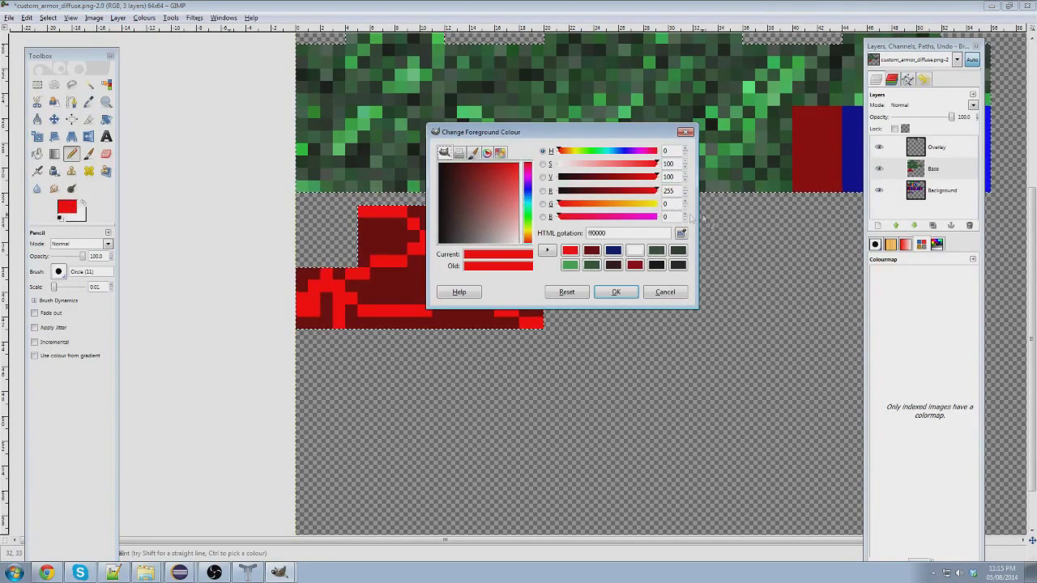
left_click(634, 264)
left_click(619, 292)
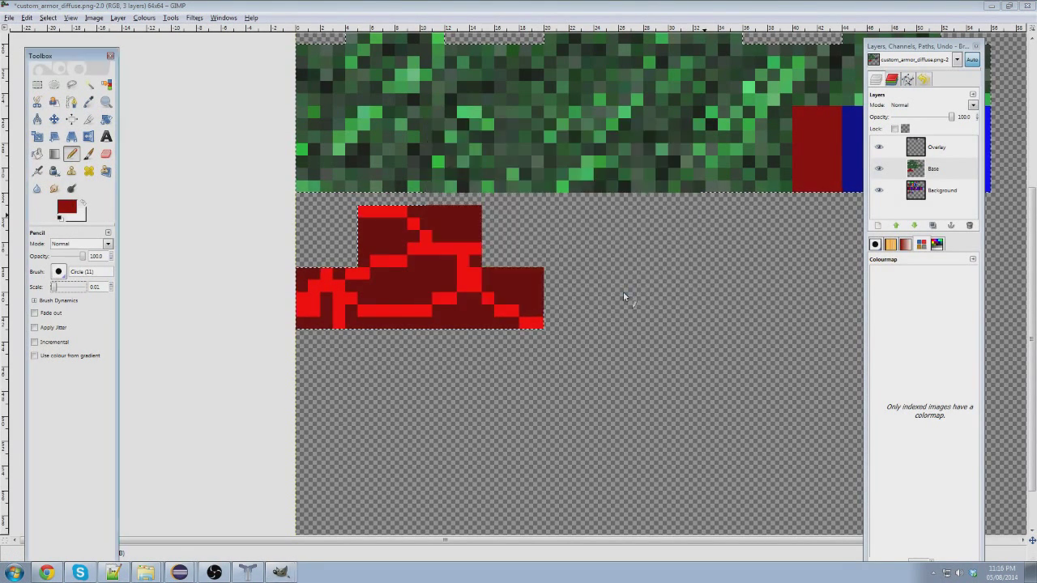
mouse_move(333, 292)
left_mouse_down()
mouse_move(424, 230)
mouse_move(450, 332)
left_mouse_up()
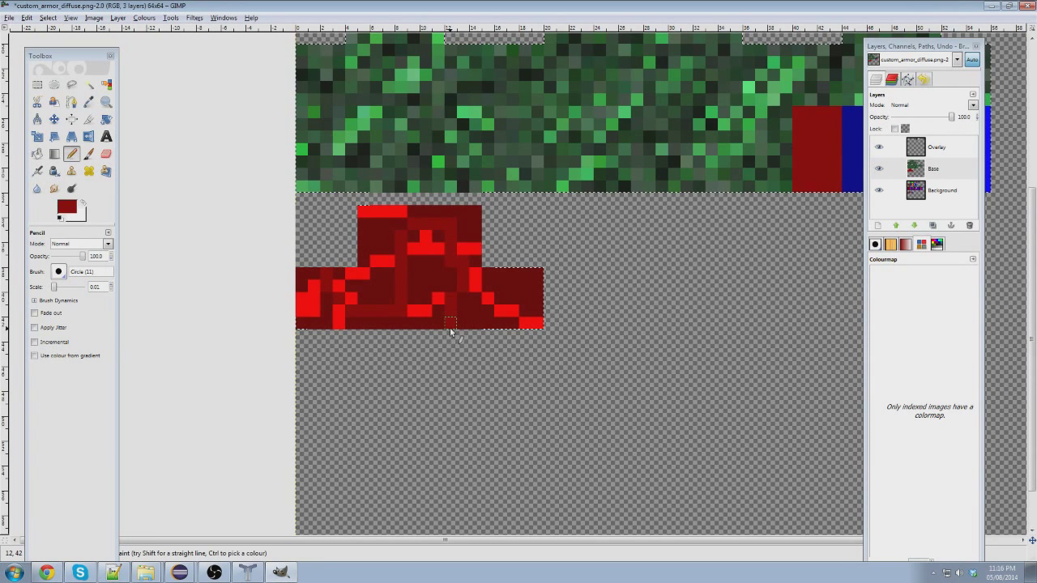
left_click(512, 311)
Subtract the upper armor area from the selection with Rectangle Select, keeping only the red piece selected.
left_click(38, 84)
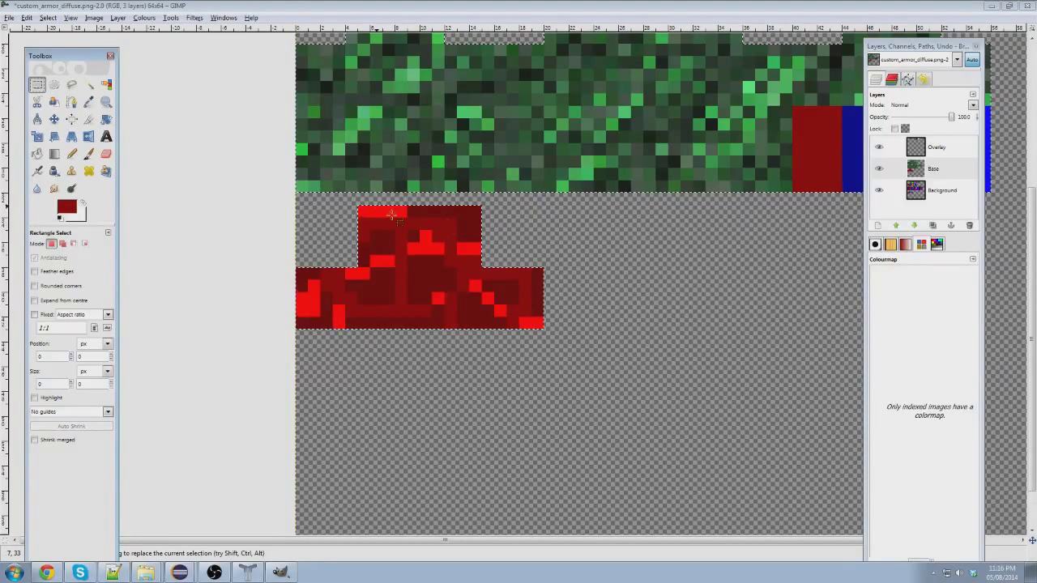
left_click_drag(541, 208, 243, 371)
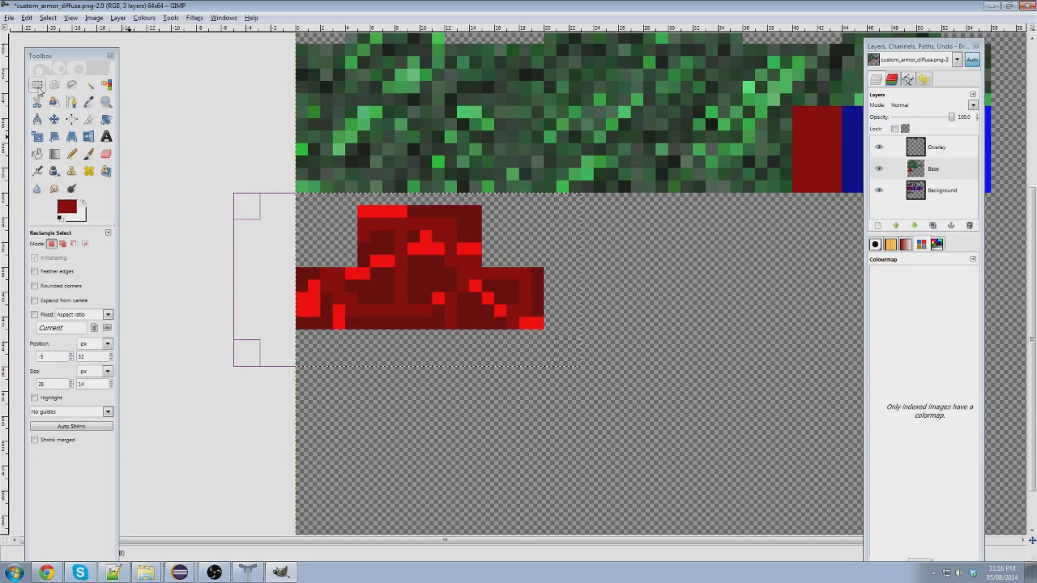
key("ctrl+z")
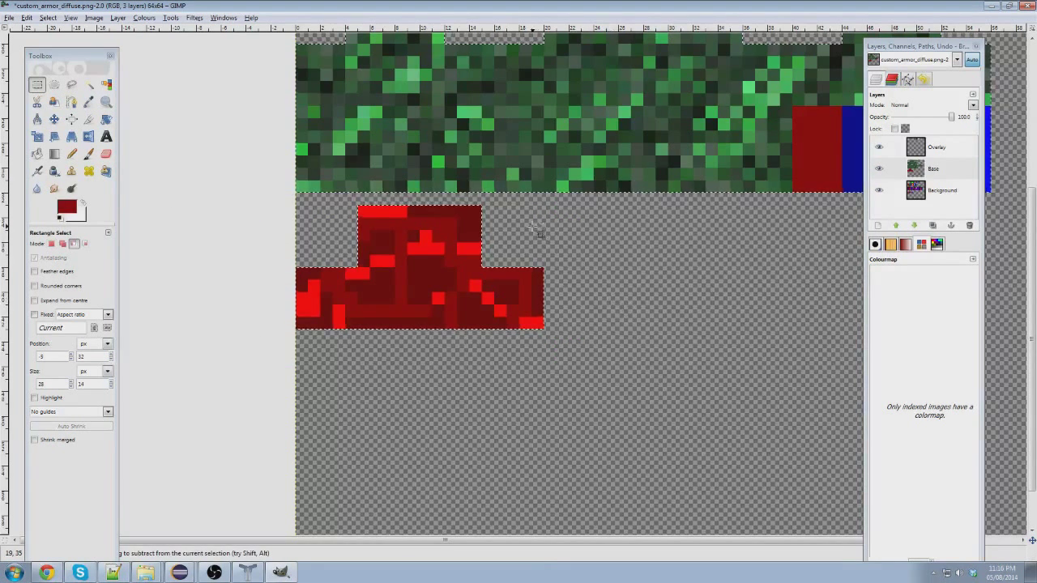
key("minus")
key("minus")
key("minus")
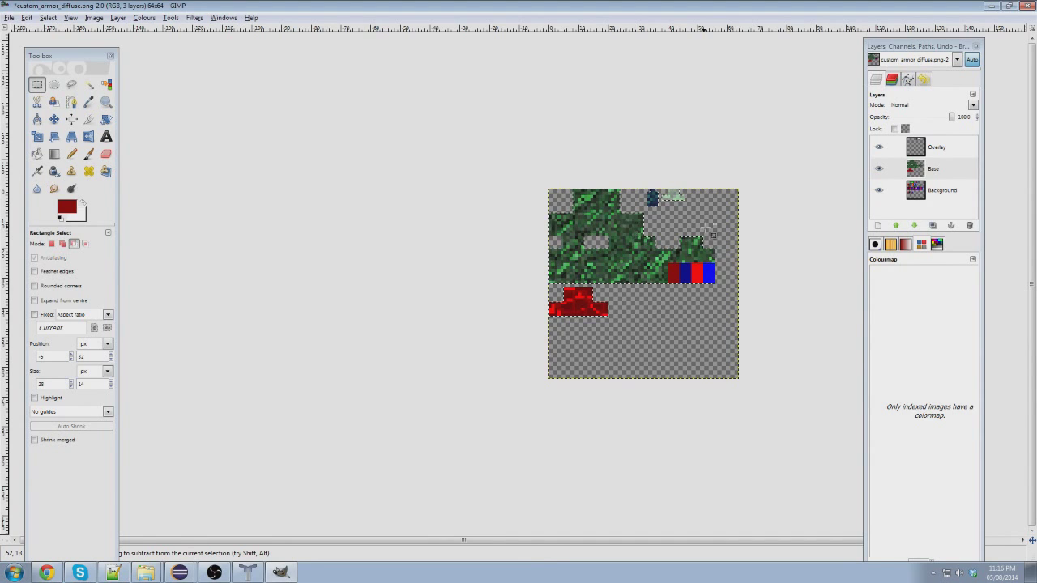
key("plus")
left_click_drag(807, 129, 423, 284)
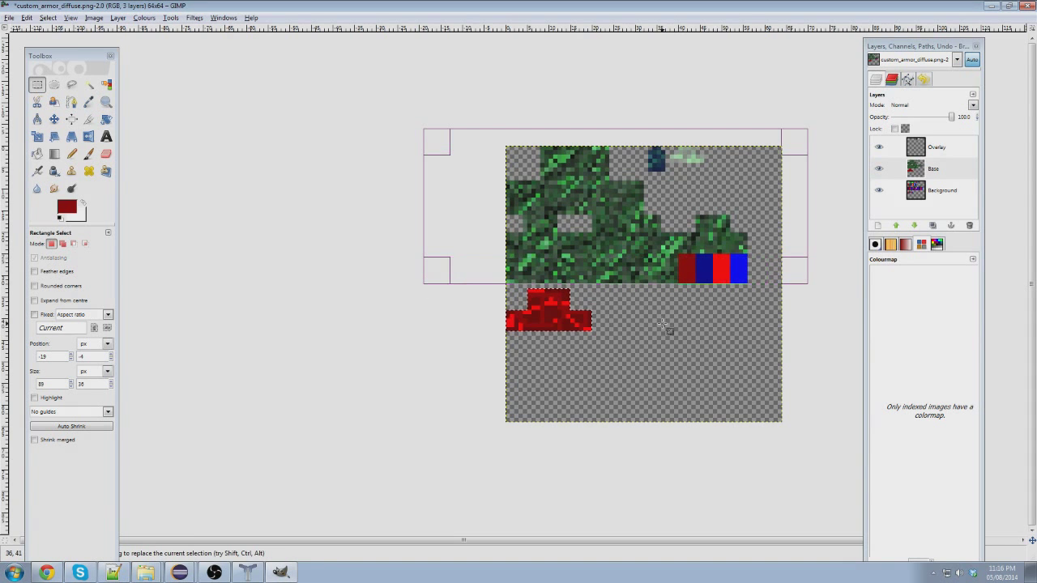
Apply the last-used HSV Noise filter repeatedly to the selected red piece on the Base layer.
scroll(495, 320, "up", 3, "ctrl")
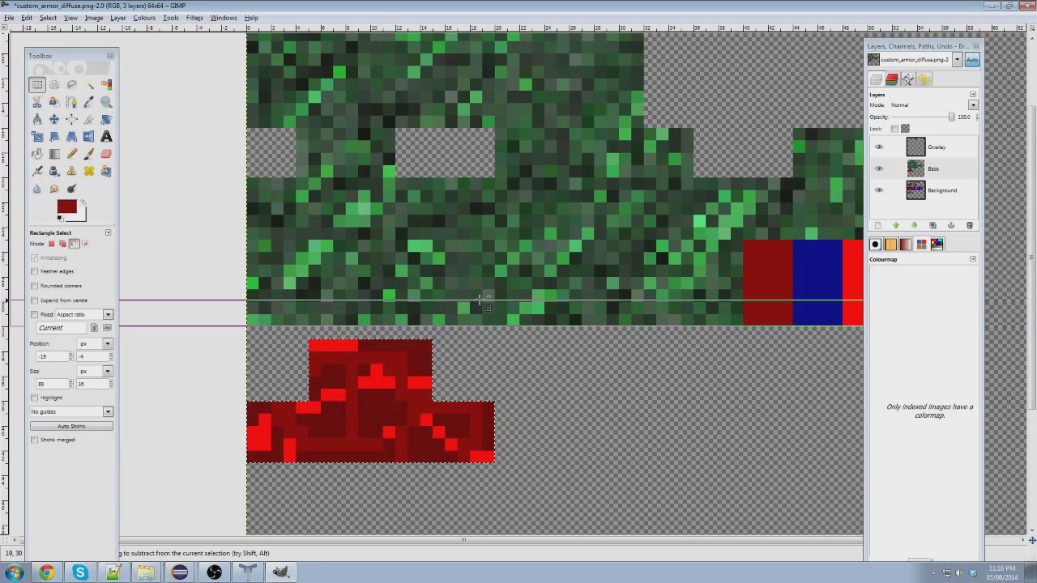
middle_click_drag(482, 300, 633, 248)
left_click(192, 18)
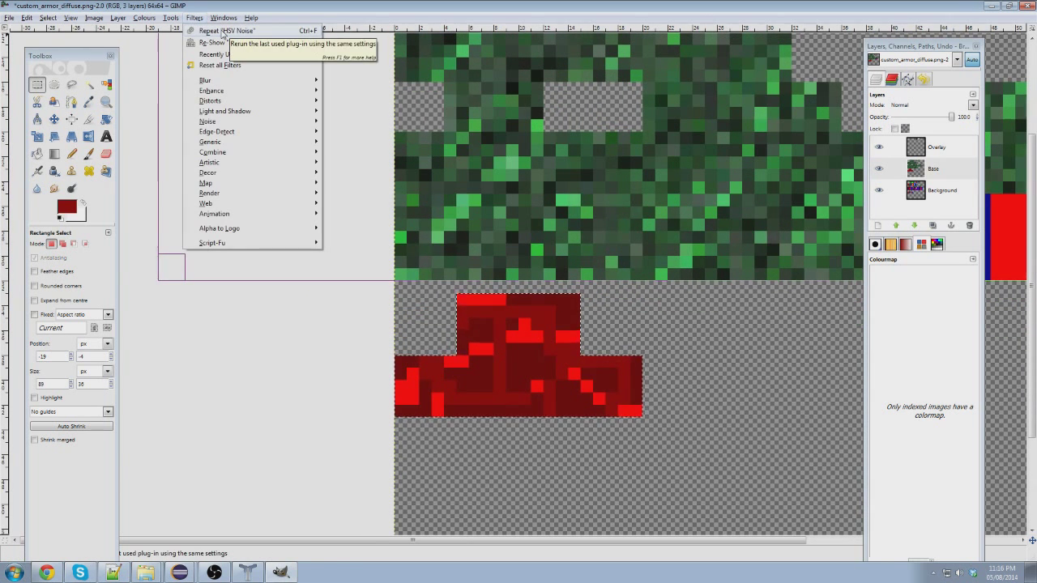
left_click(224, 31)
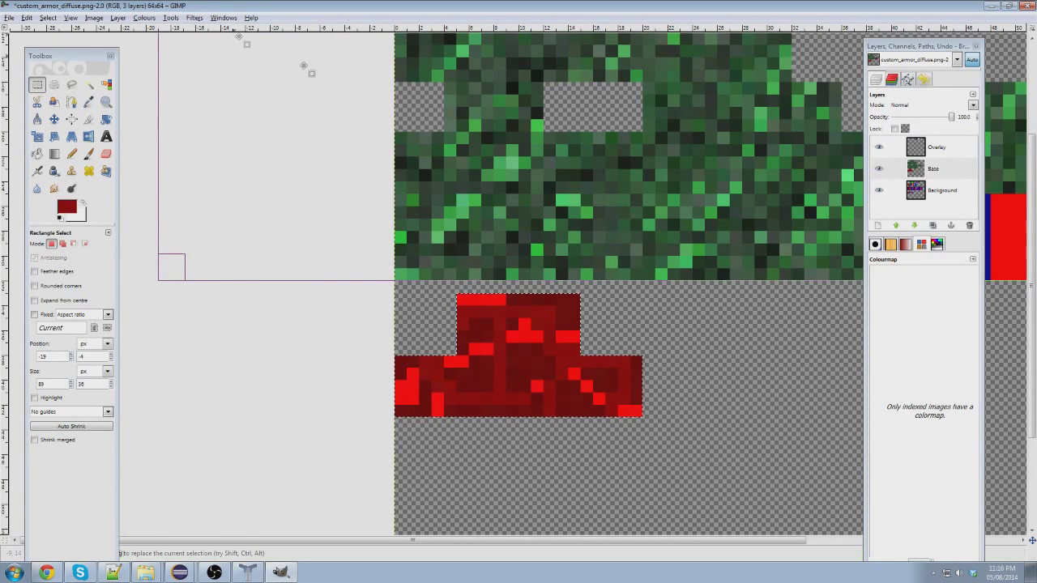
key("ctrl+f")
key("ctrl+f")
key("ctrl+f")
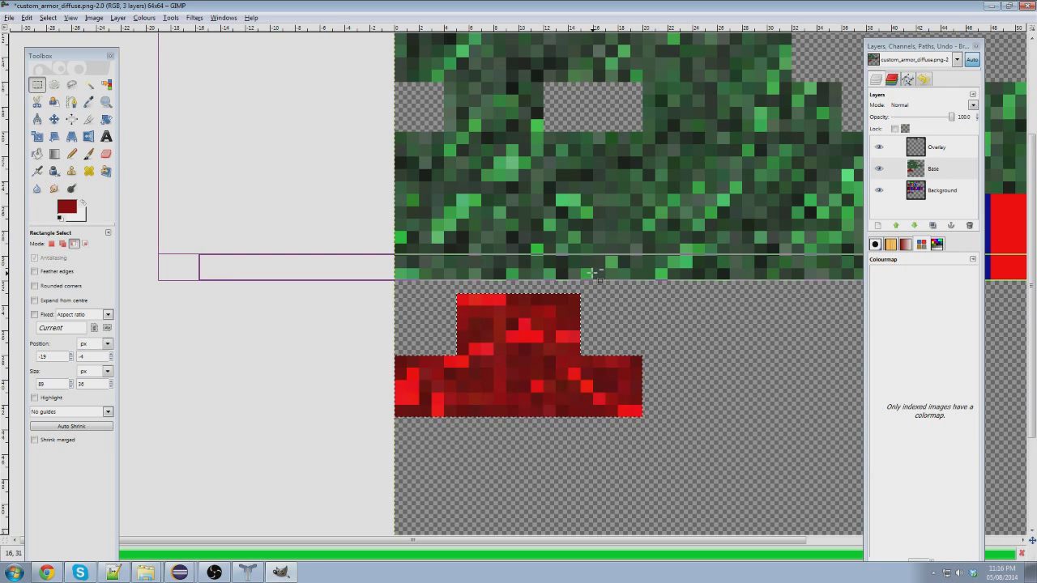
key("ctrl+f")
key("ctrl+f")
key("ctrl+f")
key("ctrl+f")
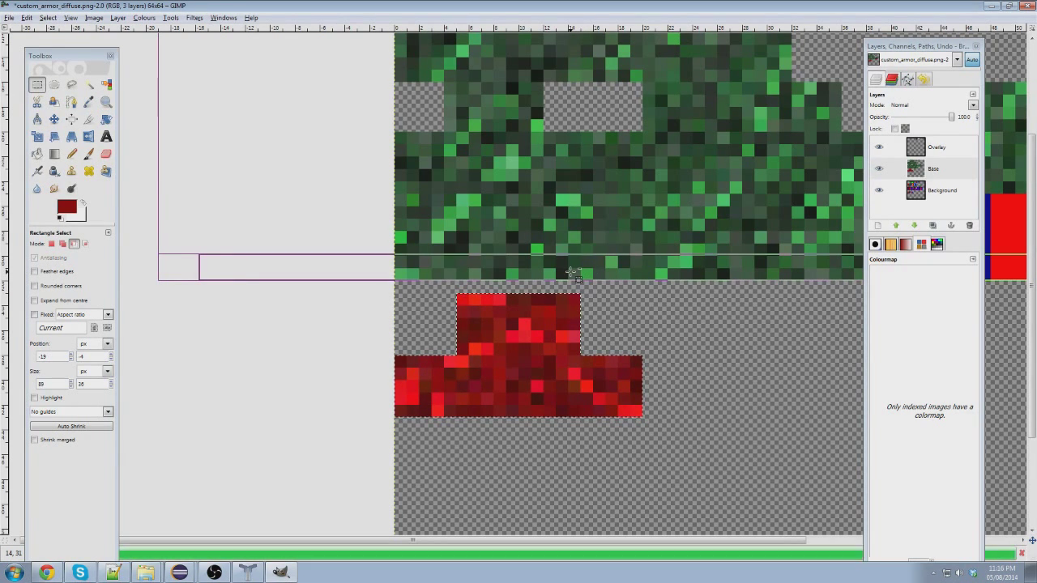
Clear the selection around the red piece and bring the whole texture into view.
scroll(574, 273, "down", 5, "ctrl")
scroll(685, 308, "up", 4, "ctrl")
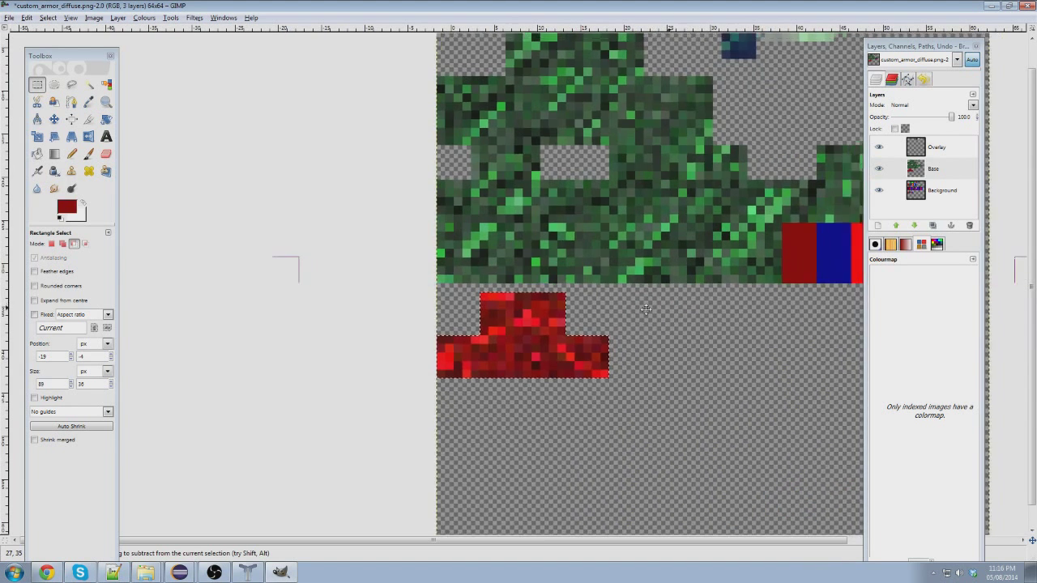
scroll(662, 70, "down", 2, "ctrl")
left_click(653, 58)
scroll(622, 175, "up", 3)
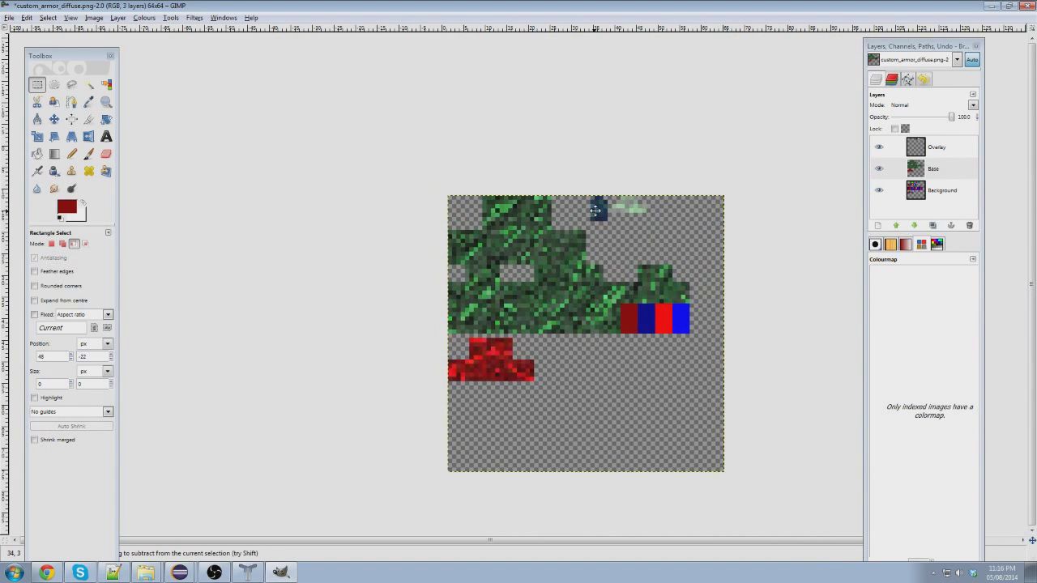
scroll(486, 162, "right", 5)
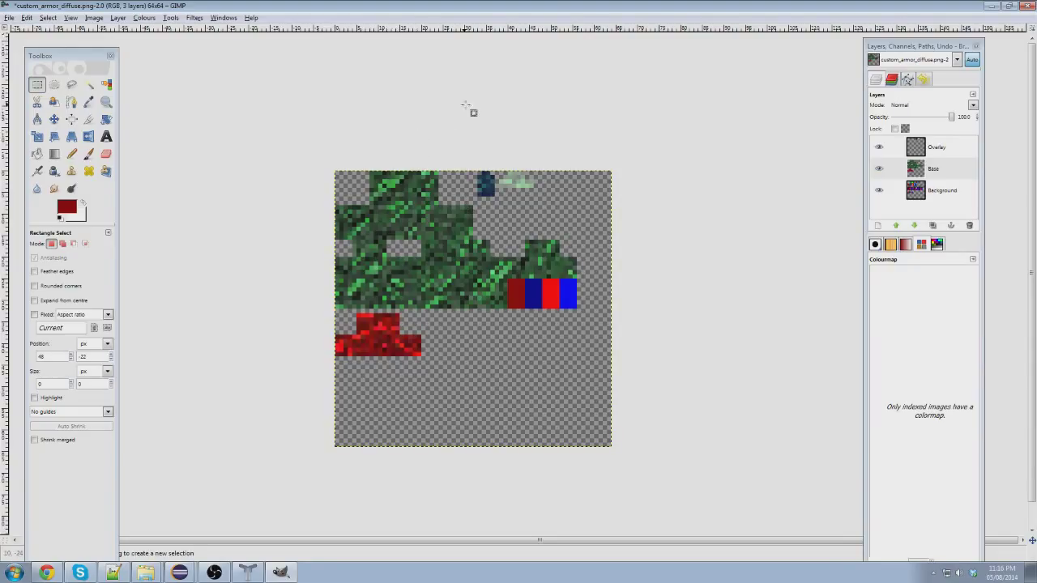
Save the layered texture to custom_armor_diffuse.png, accepting the export.
key("ctrl")
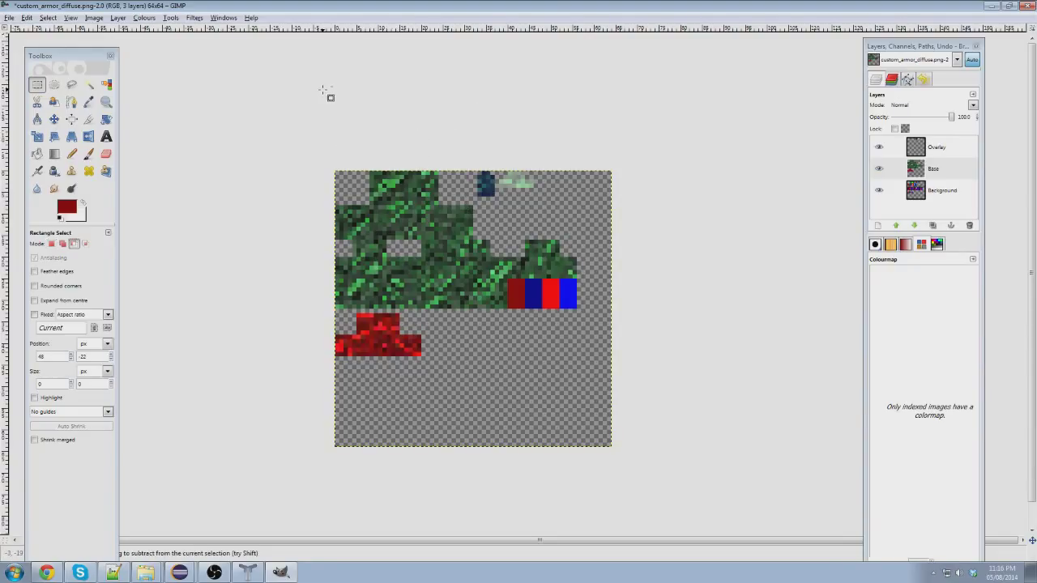
key("ctrl+e")
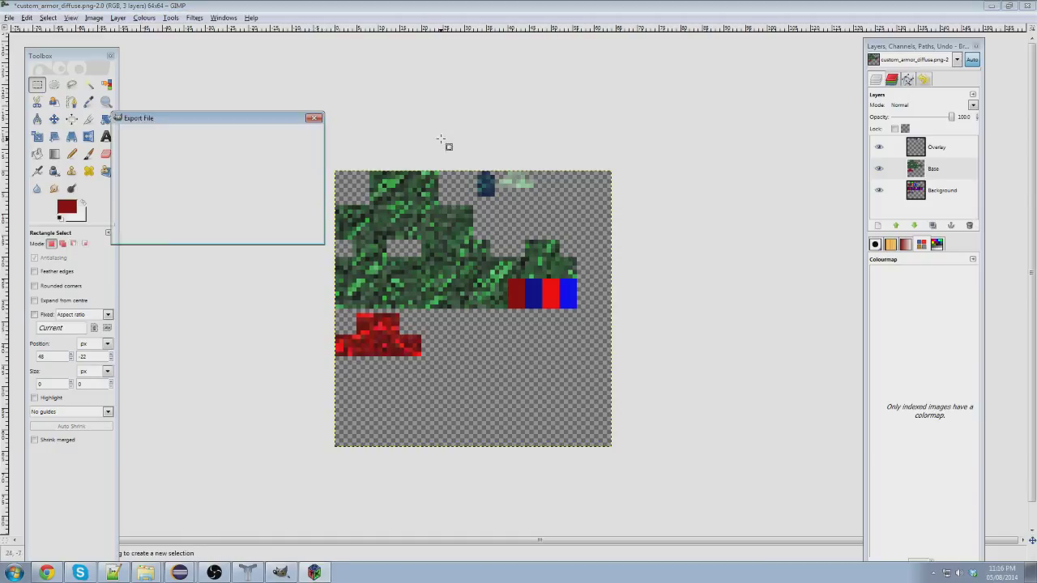
left_click(243, 231)
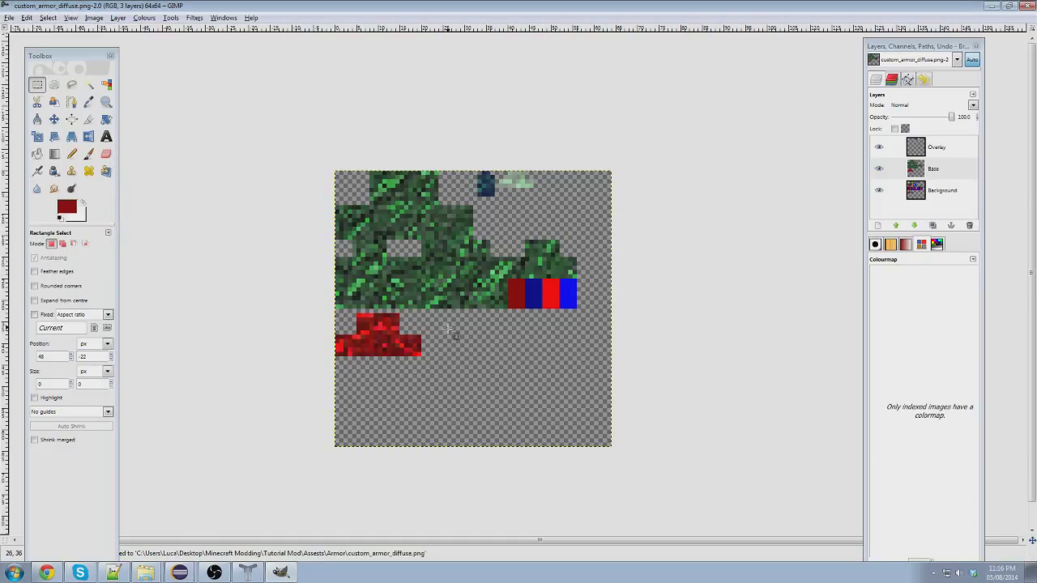
Save a layered copy as custom_armor_diffuse.xcf in the Armor folder, replacing the existing file.
left_click(10, 19)
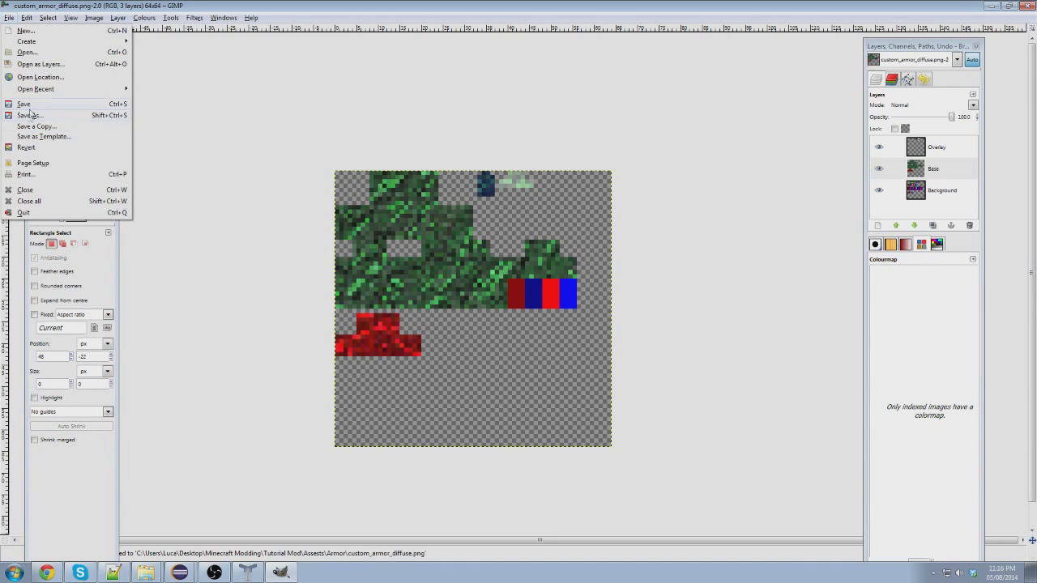
left_click(33, 116)
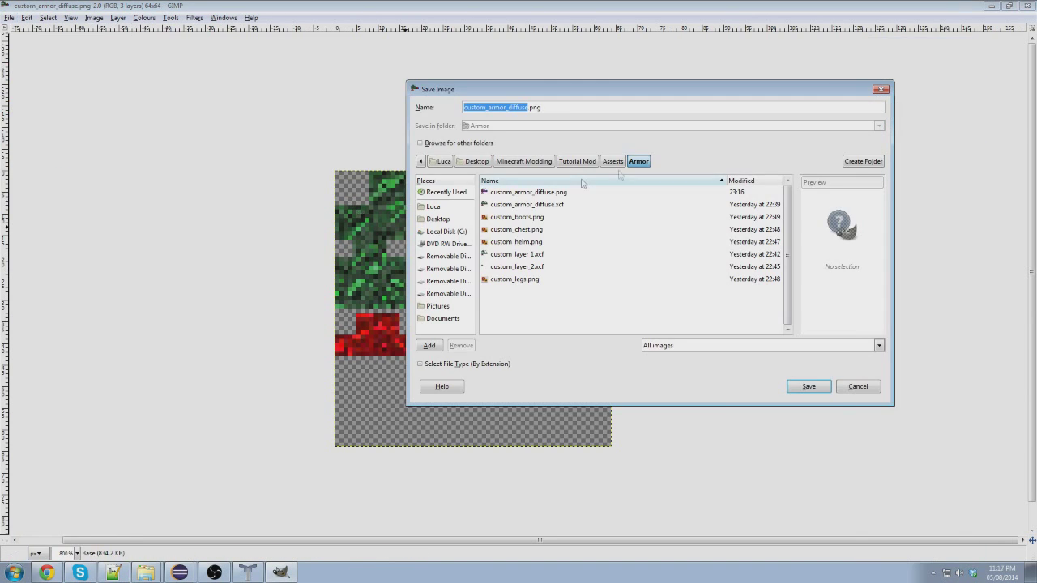
left_click(528, 106)
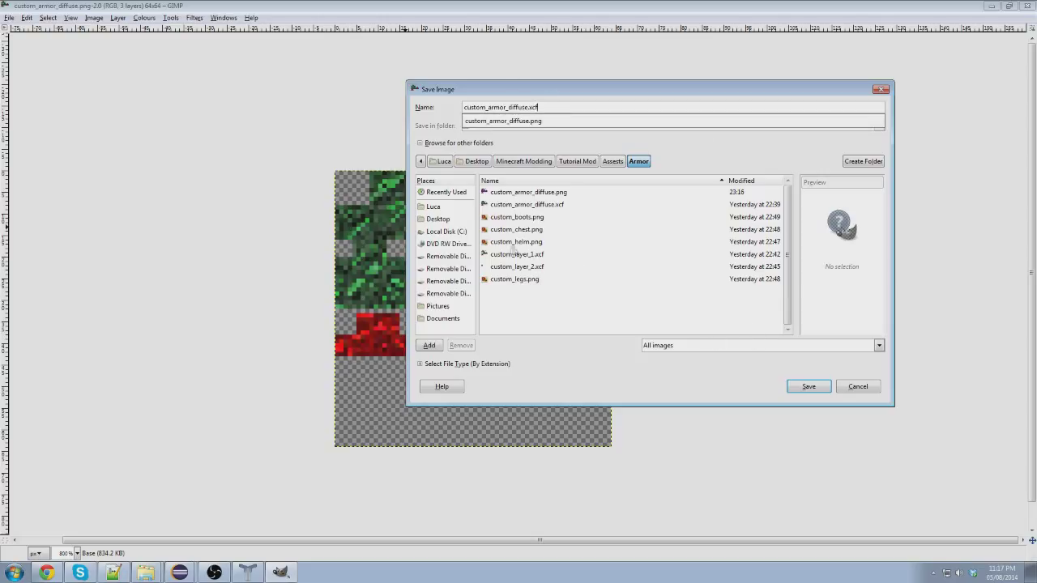
left_click(804, 386)
left_click(805, 386)
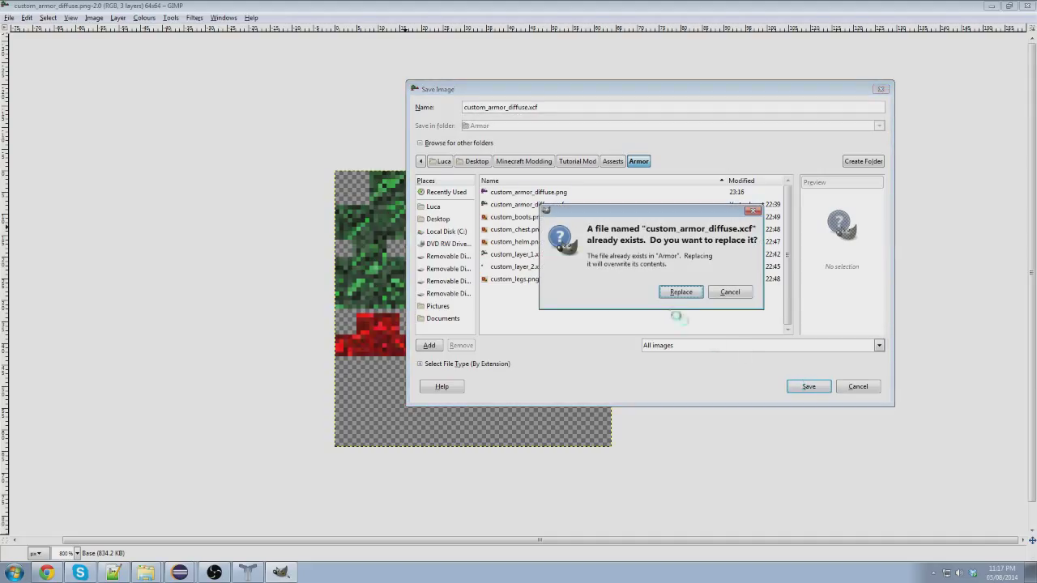
left_click(682, 294)
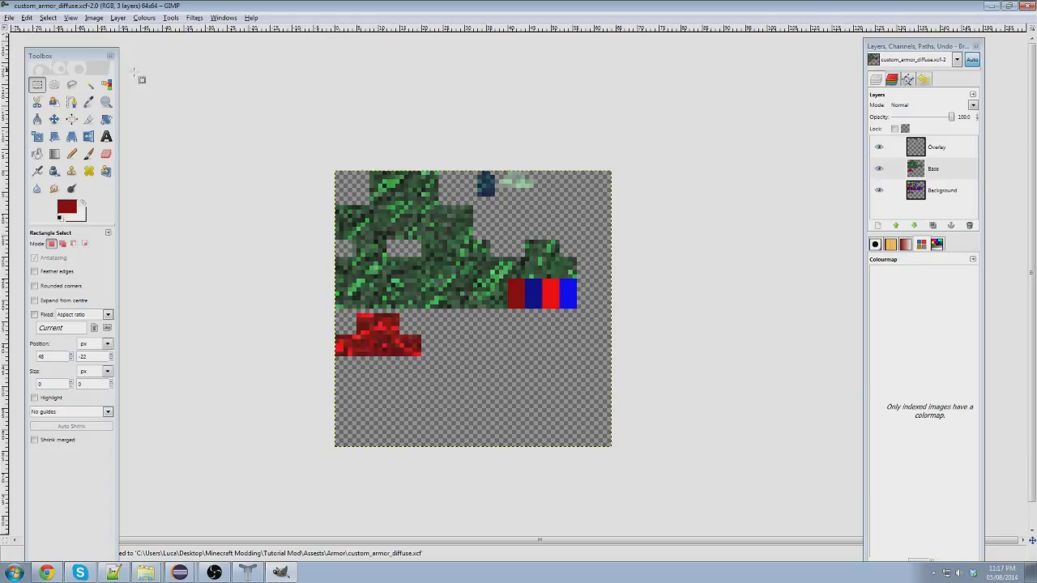
Lower the Base layer's opacity to about 64% to see the Background layer's coloured faces through it.
left_click(10, 18)
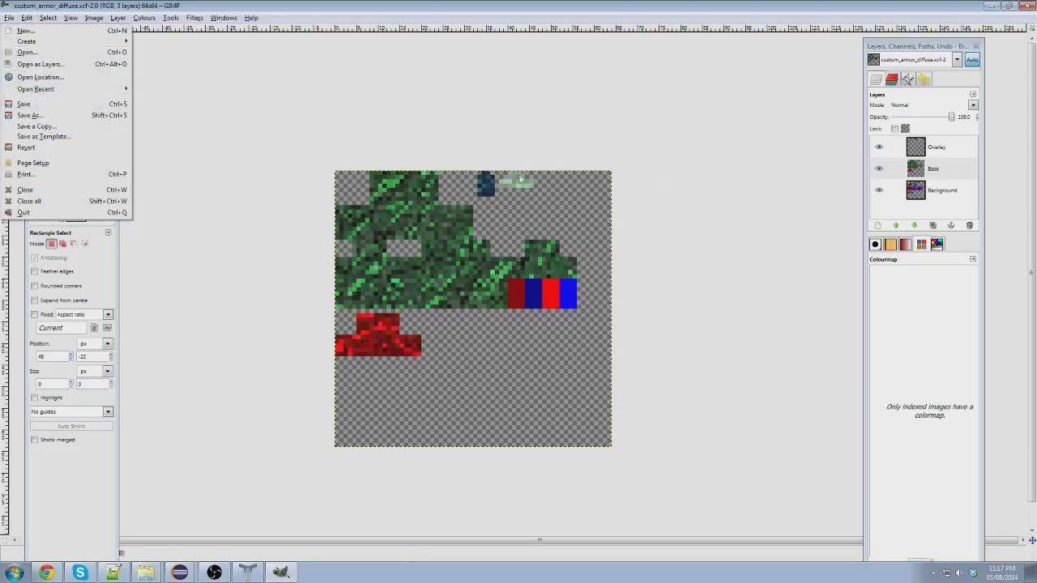
key("Escape")
scroll(611, 147, "up", 2, "ctrl")
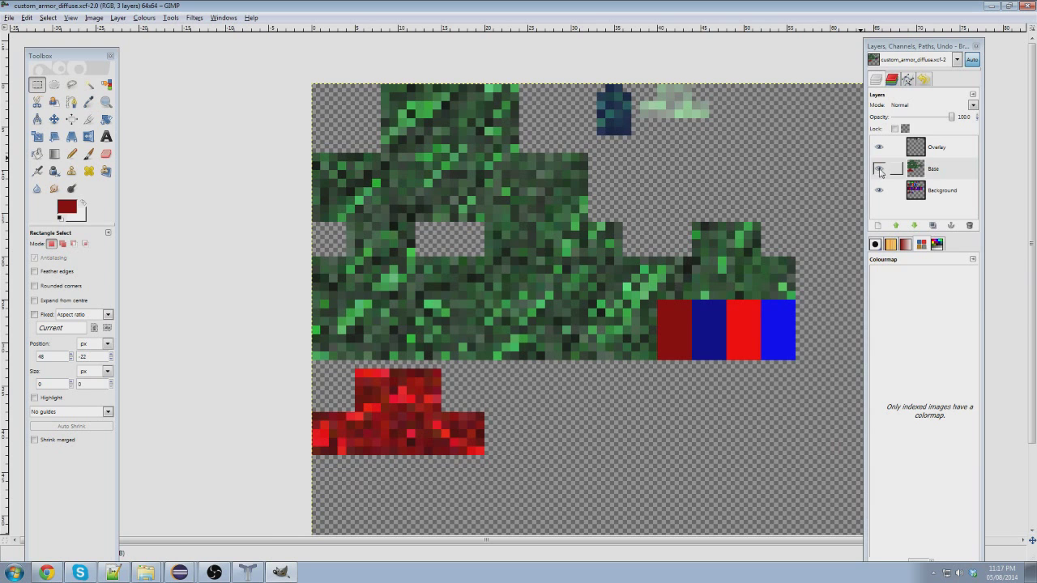
left_click_drag(950, 117, 933, 118)
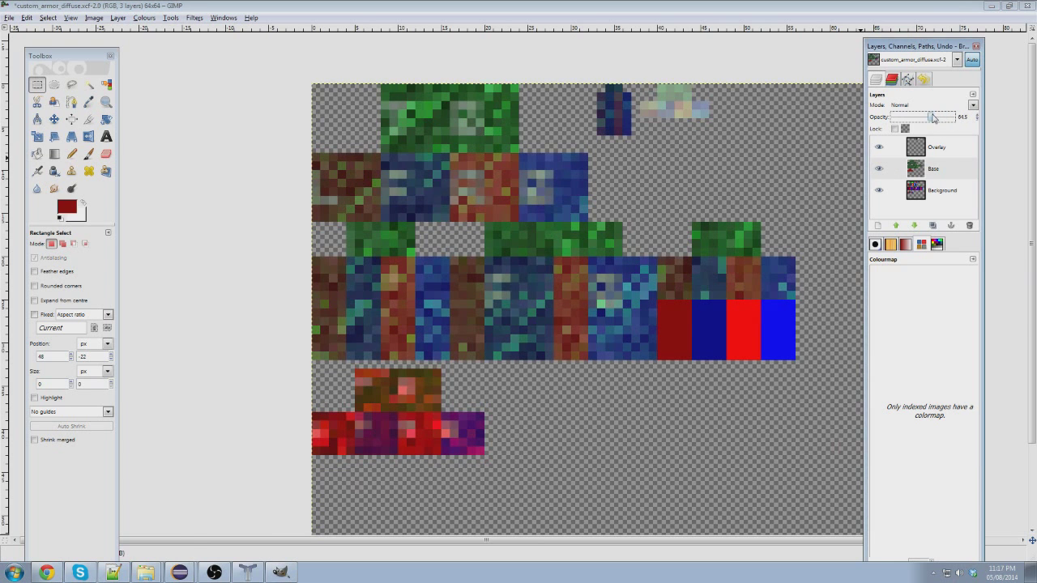
Try to cut a 20 × 10 px area at the left edge, below the head faces, from the Base layer.
scroll(494, 334, "up", 2, "ctrl")
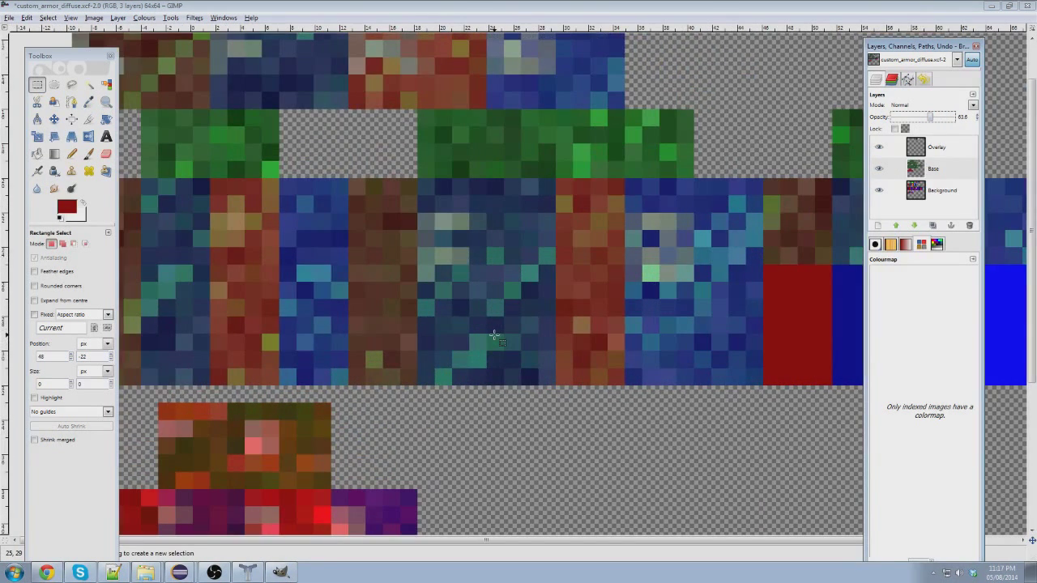
scroll(634, 82, "left", 3)
scroll(634, 81, "down", 1)
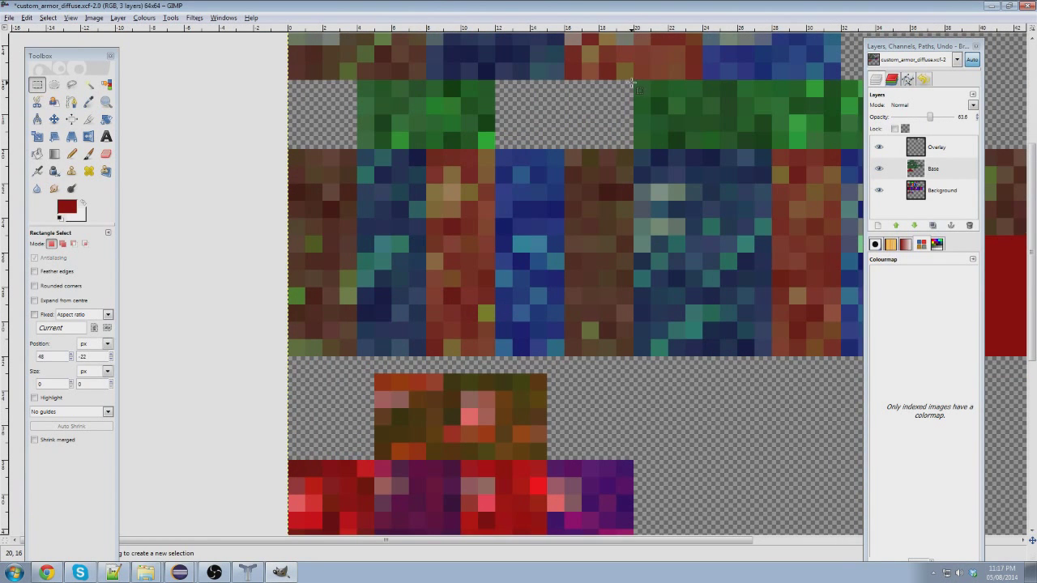
left_click_drag(635, 81, 283, 252)
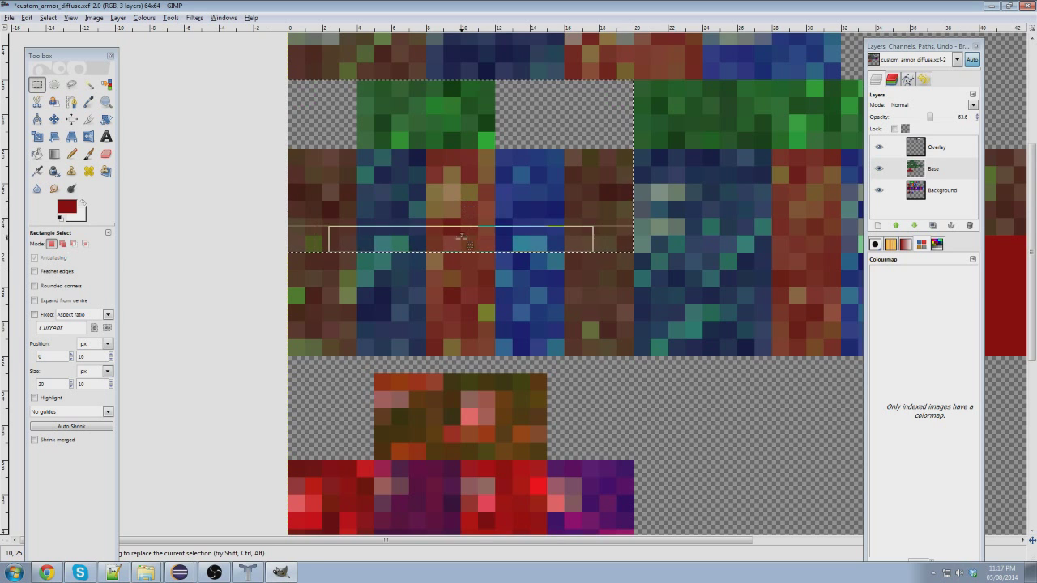
key("ctrl+x")
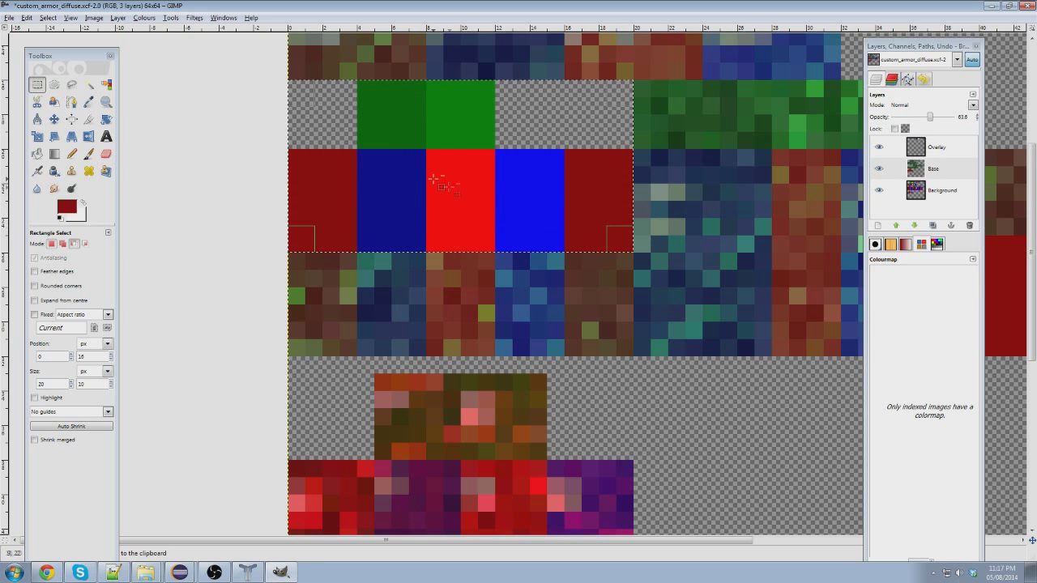
left_click(237, 213)
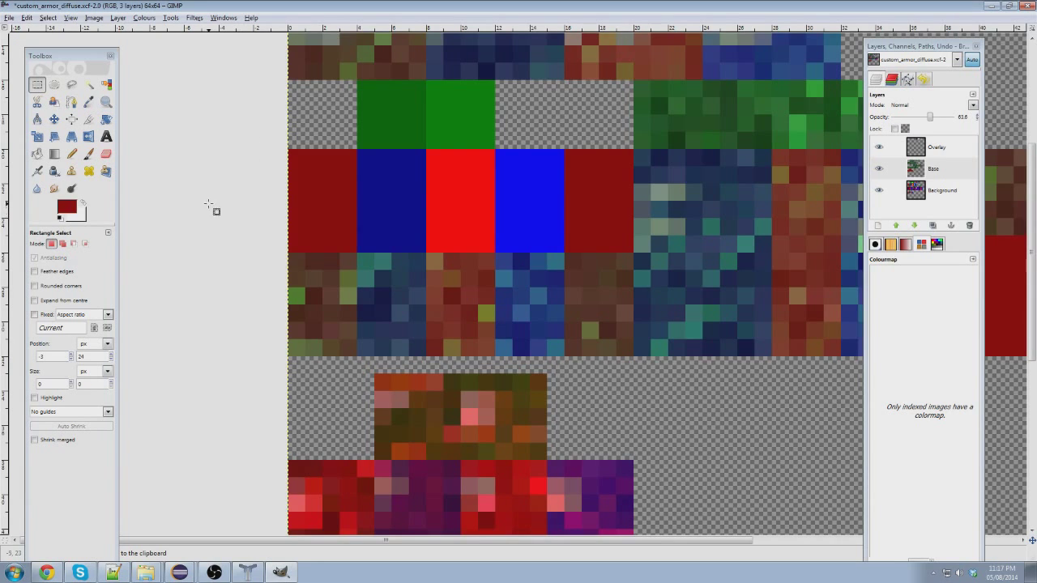
Hide the Background layer, return the Base layer to 100% opacity and check the remaining texture.
left_click(879, 191)
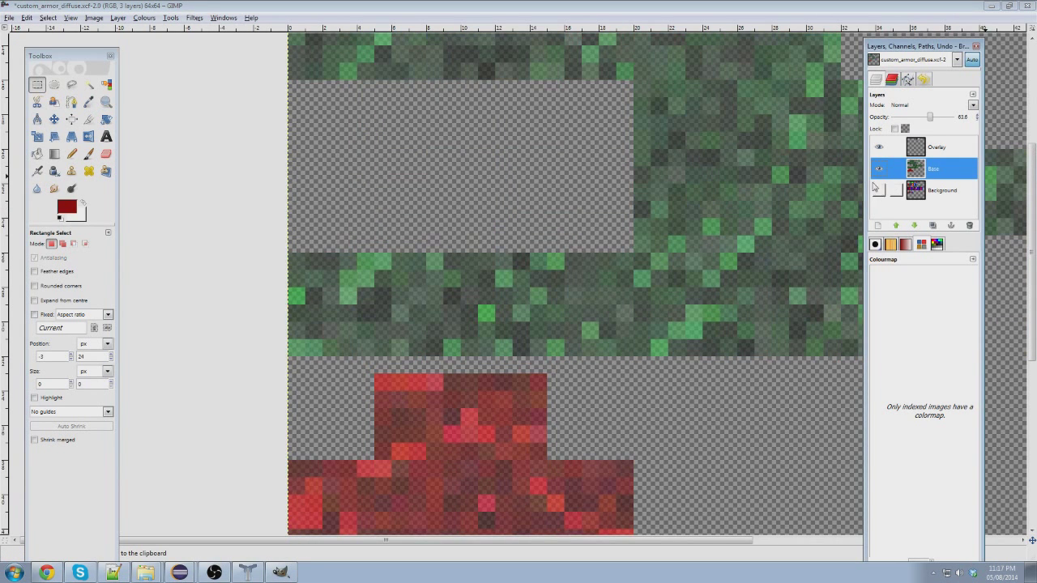
left_click_drag(931, 120, 974, 119)
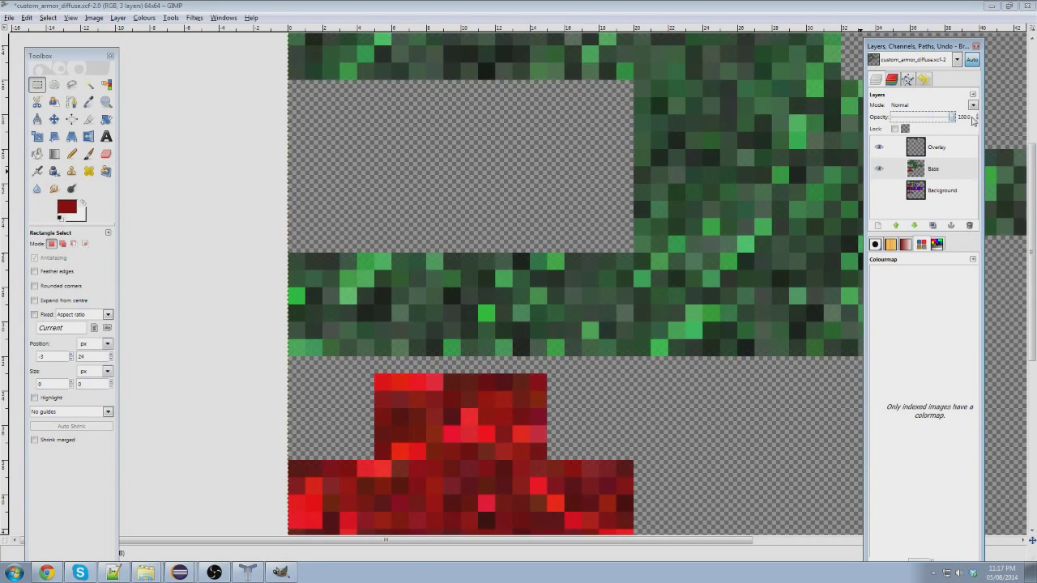
scroll(654, 178, "down", 2, "ctrl")
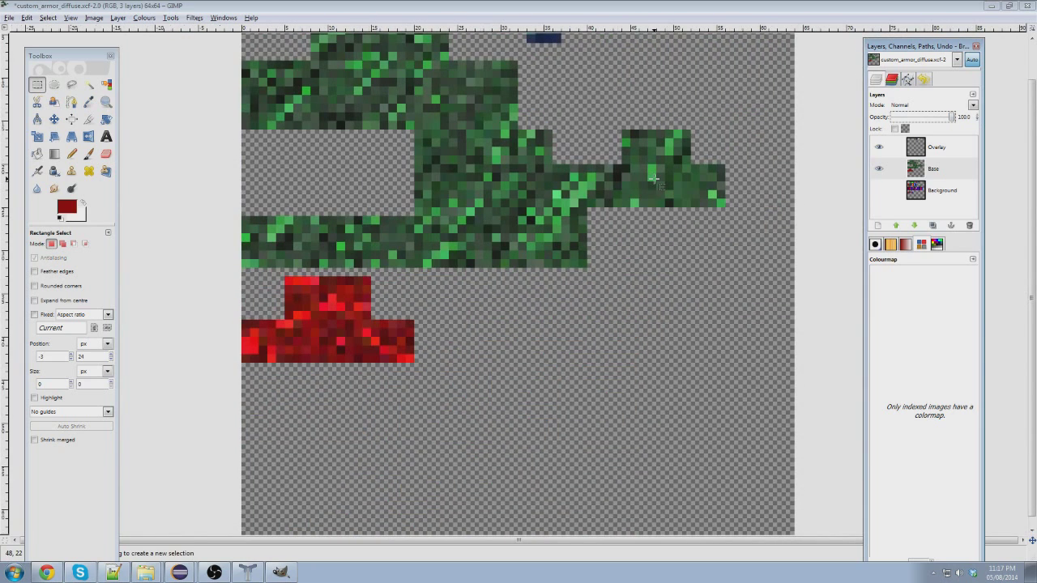
scroll(557, 215, "down", 1, "ctrl")
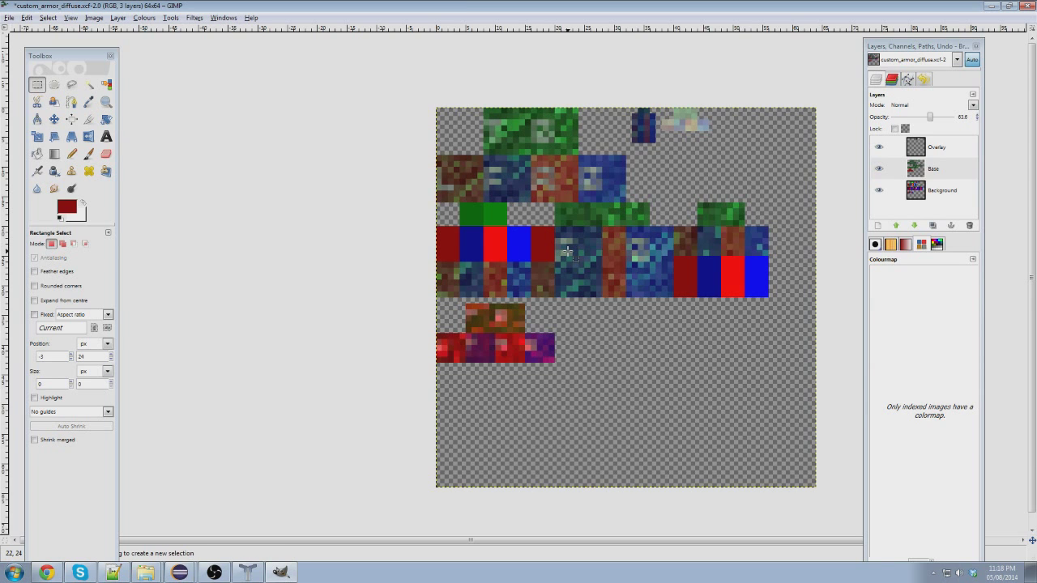
Undo the 20 × 10 px cut and cut only a 16 × 10 px area from the same corner of the Base layer.
key("ctrl+x")
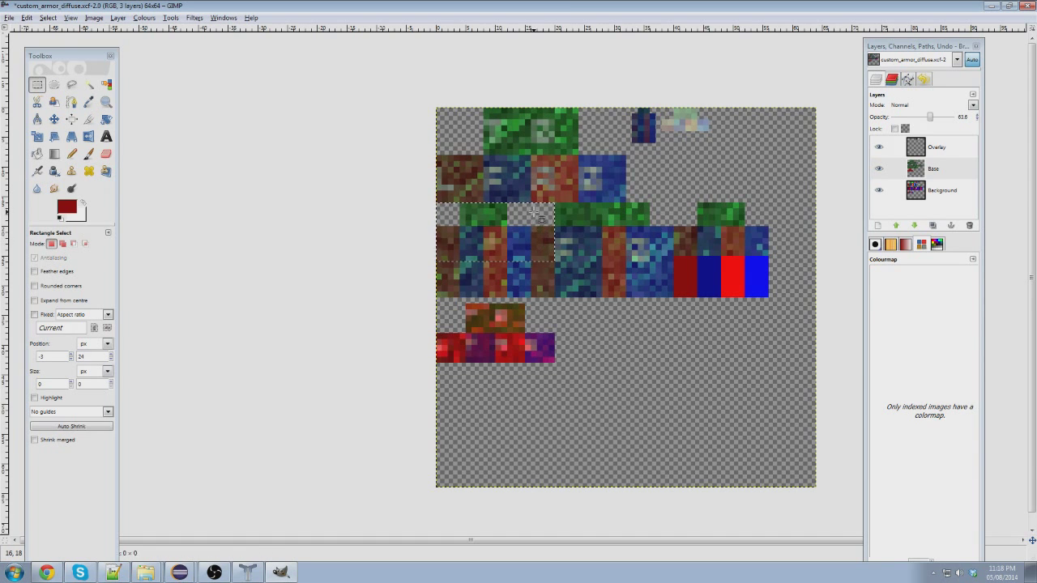
left_click(444, 212)
left_click_drag(436, 203, 528, 258)
key("ctrl+c")
key("ctrl+v")
Set the Base layer to 100% opacity, hide the Background layer and clear the selection.
left_click(944, 191)
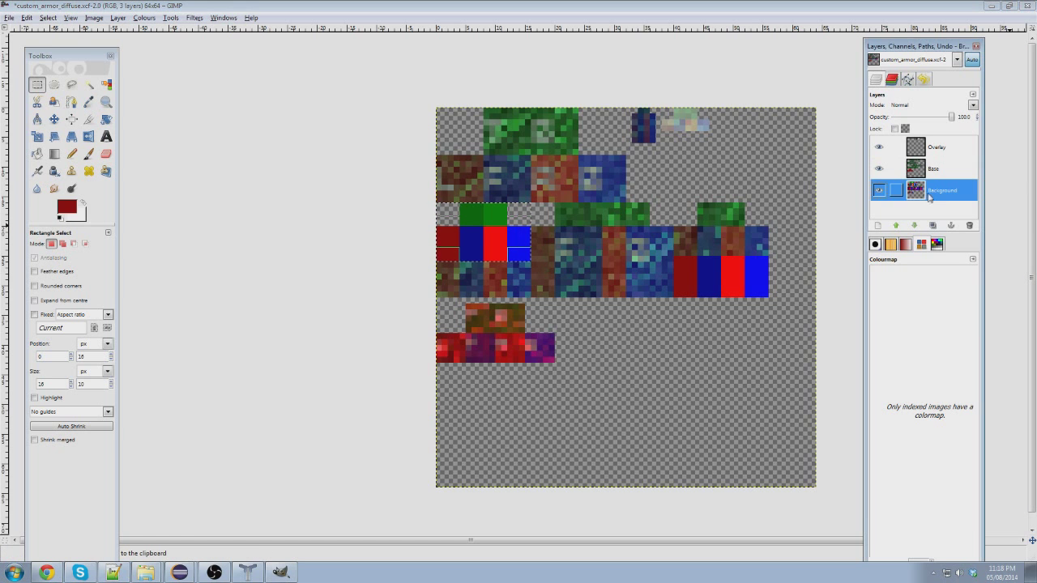
left_click_drag(932, 117, 956, 119)
left_click(926, 172)
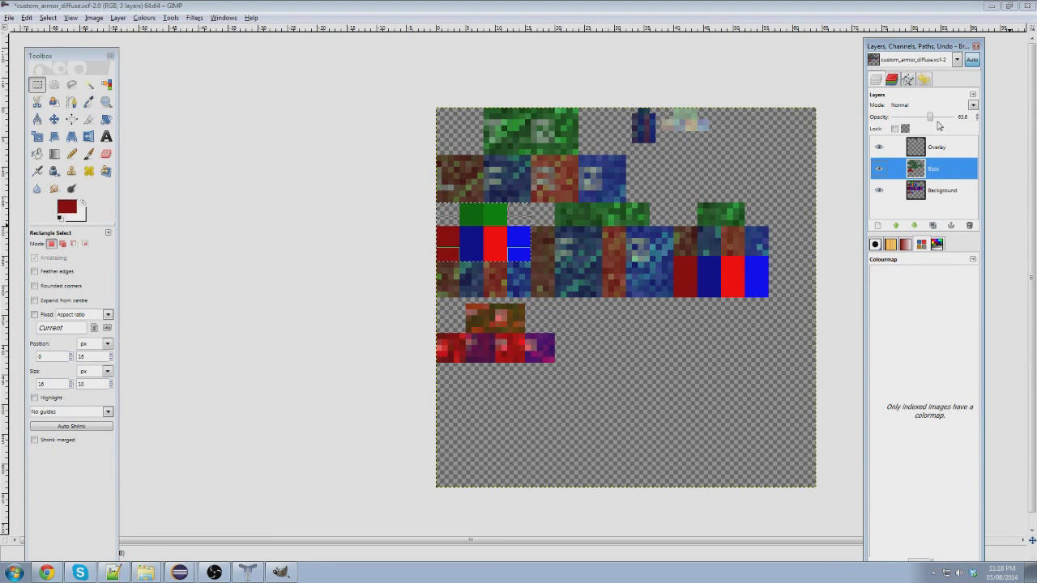
left_click_drag(929, 121, 958, 119)
left_click(926, 193)
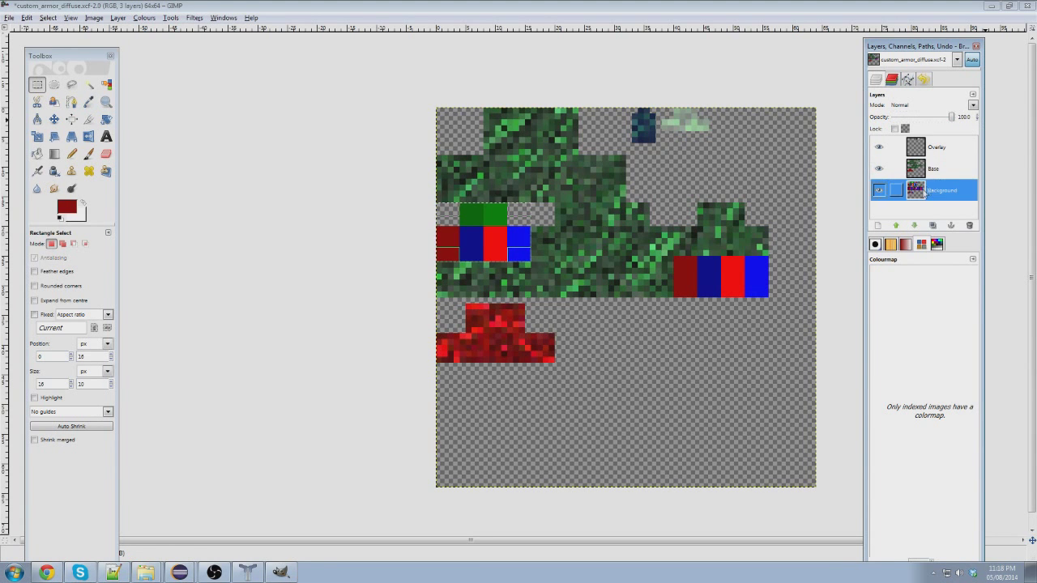
left_click(880, 190)
left_click(277, 228)
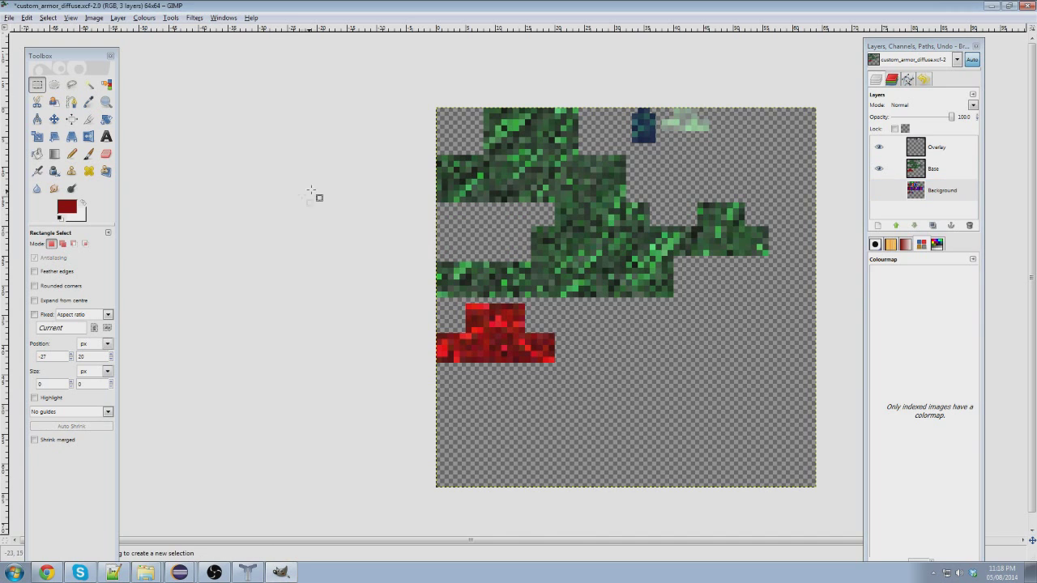
Save the texture as custom_layer_1.png in the Armor folder with the offered PNG options.
left_click(8, 17)
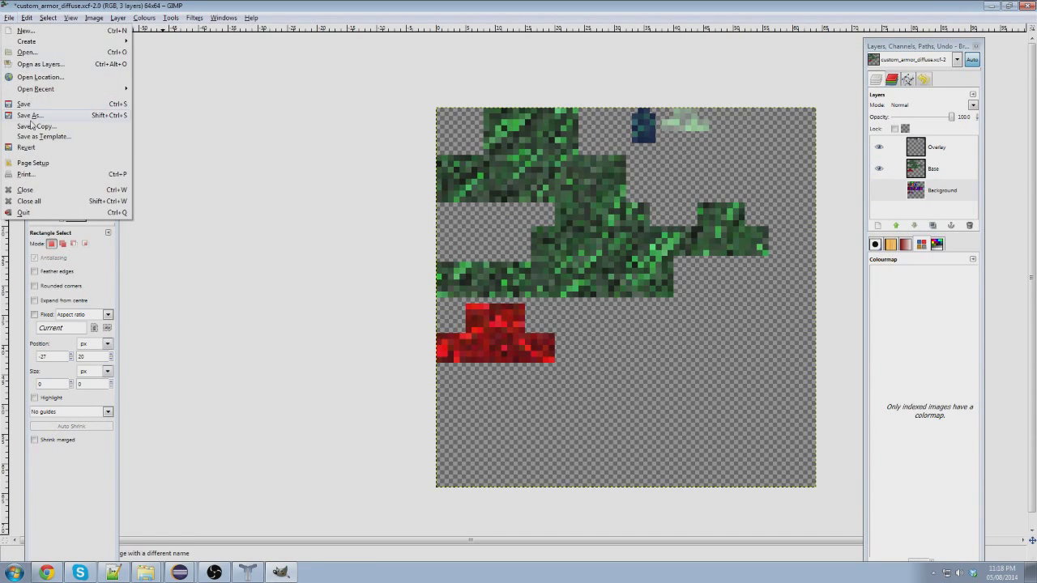
left_click(32, 119)
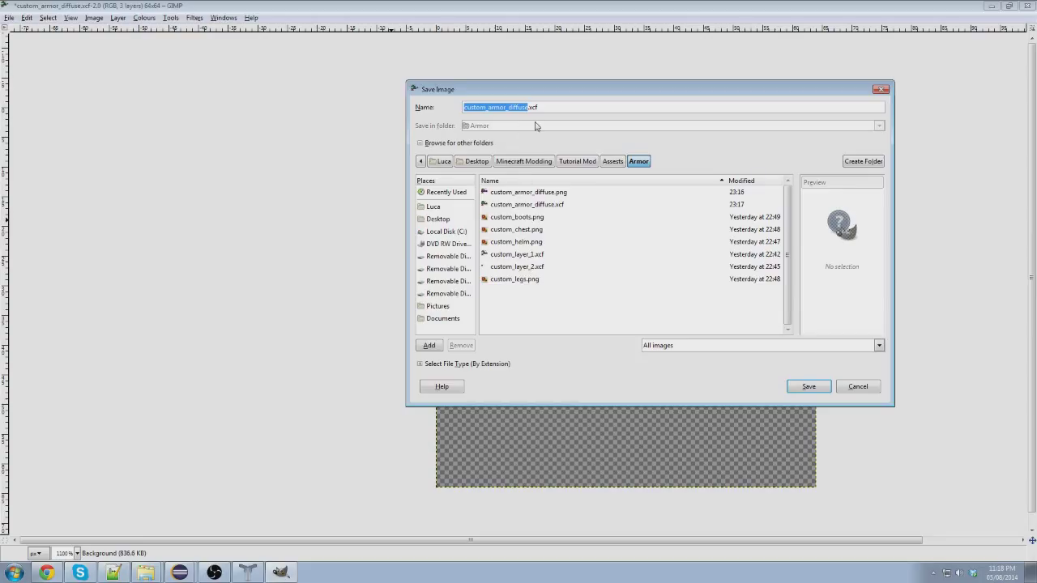
type("cu")
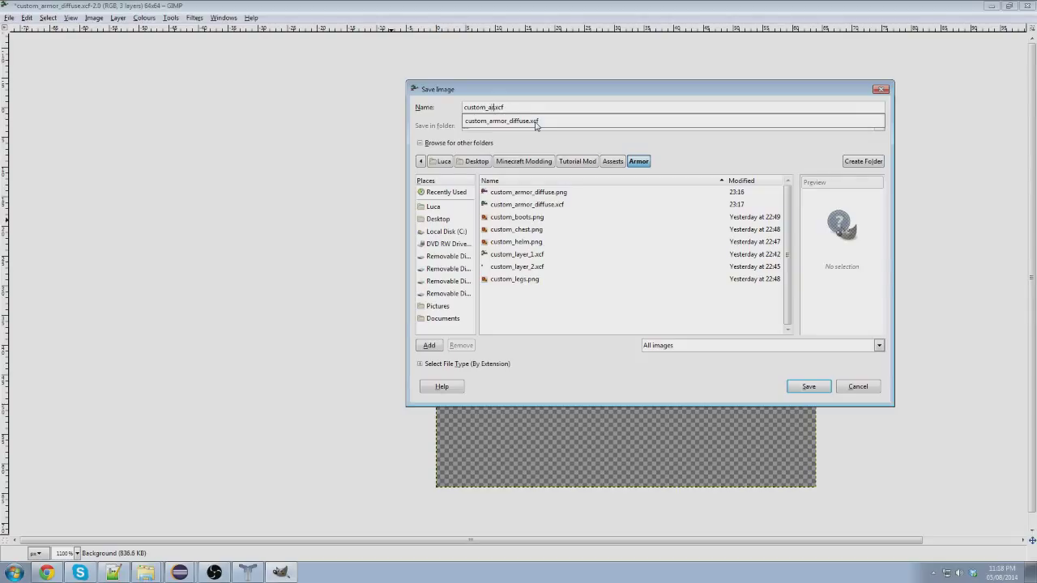
key("Right")
key("Right")
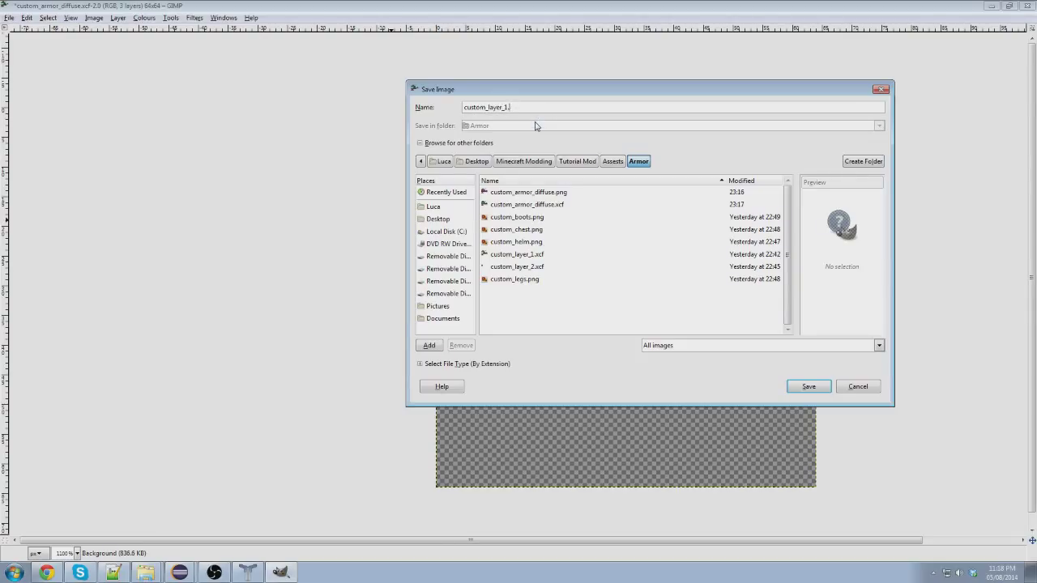
type("png")
key("Return")
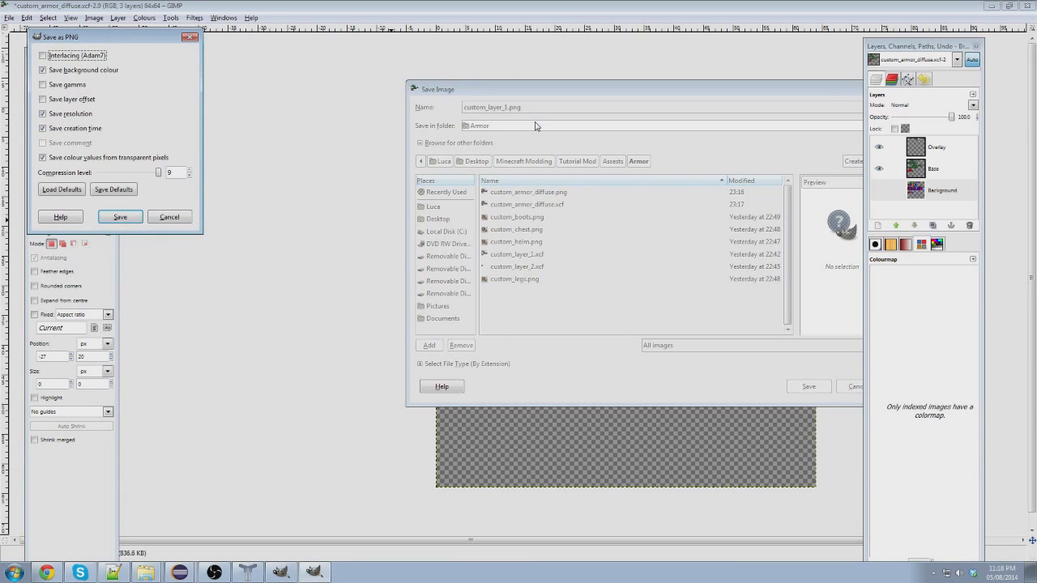
key("Return")
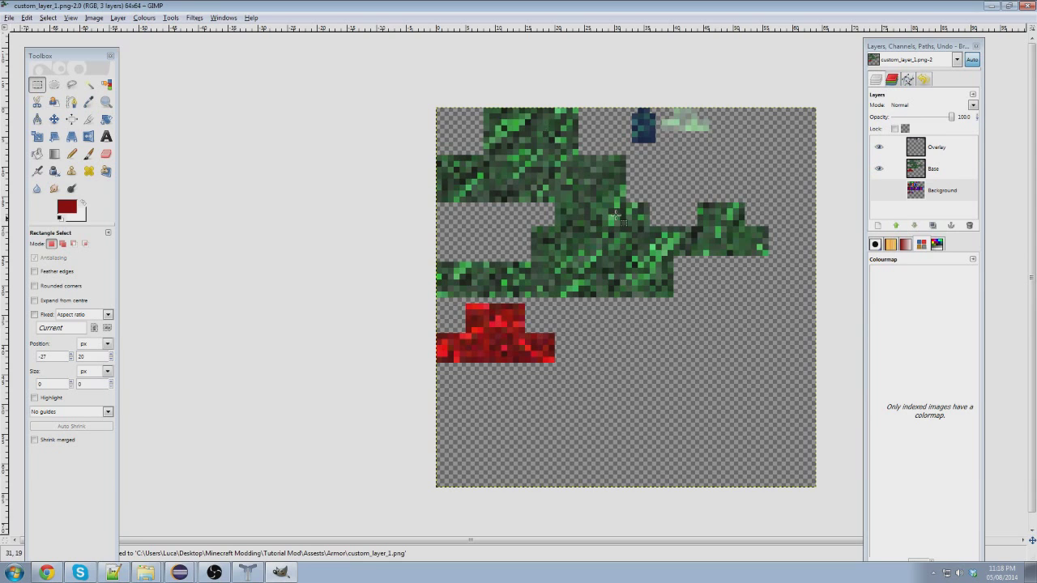
Undo the changes back to before the 16 × 10 px cut, keeping that area selected.
key("ctrl+z")
key("ctrl+z")
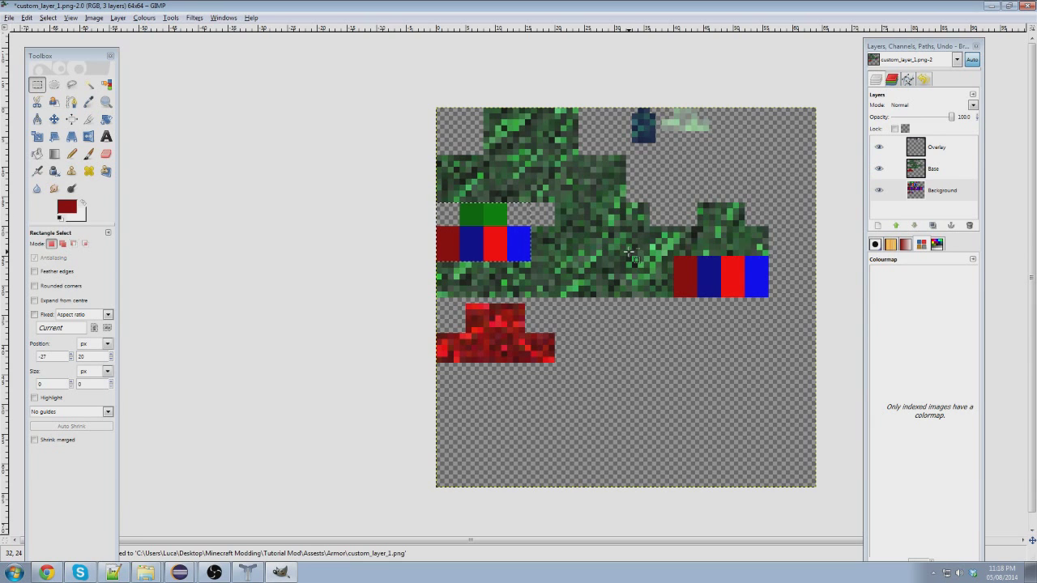
key("ctrl+z")
key("ctrl+z")
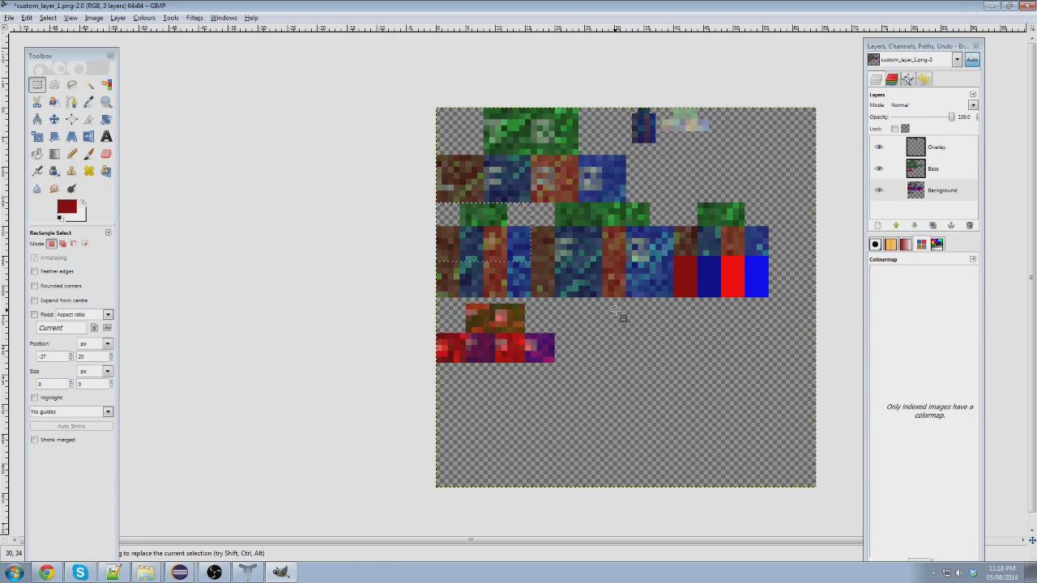
Invert the 16 × 10 px selection and cut everything outside that area from the Base layer.
key("ctrl")
key("ctrl+y")
key("ctrl+z")
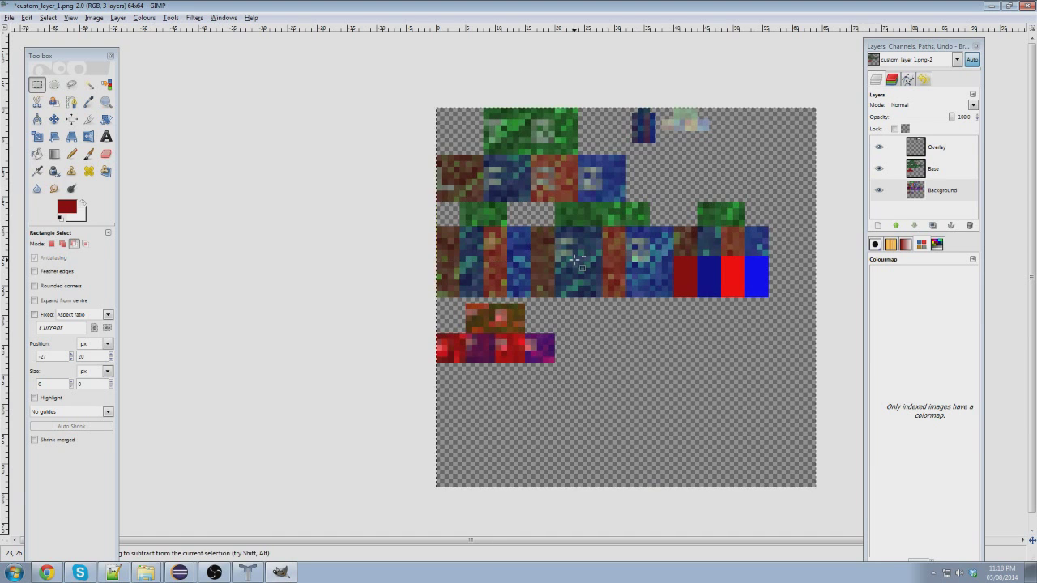
left_click(944, 169)
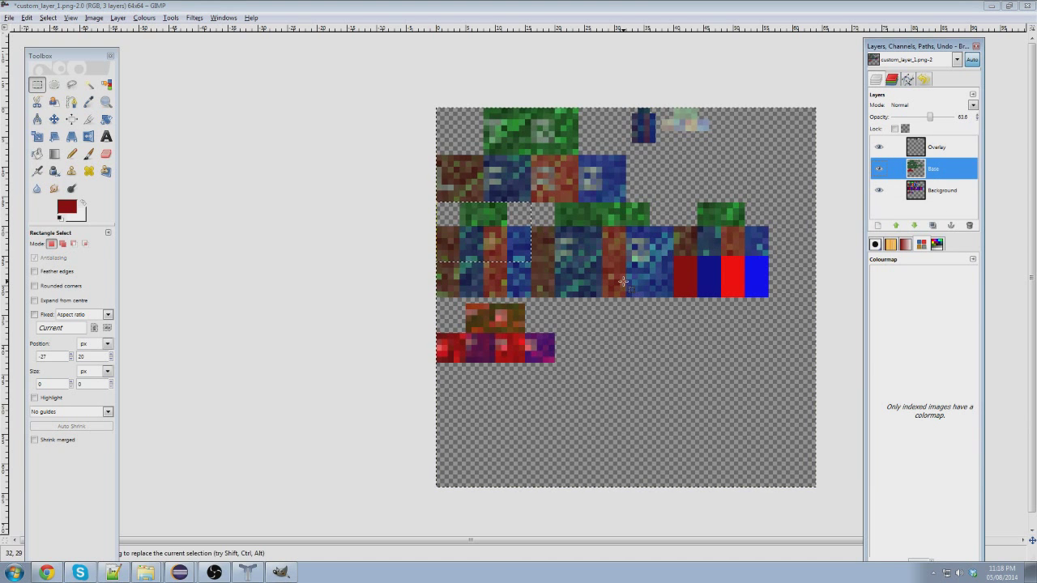
key("ctrl+z")
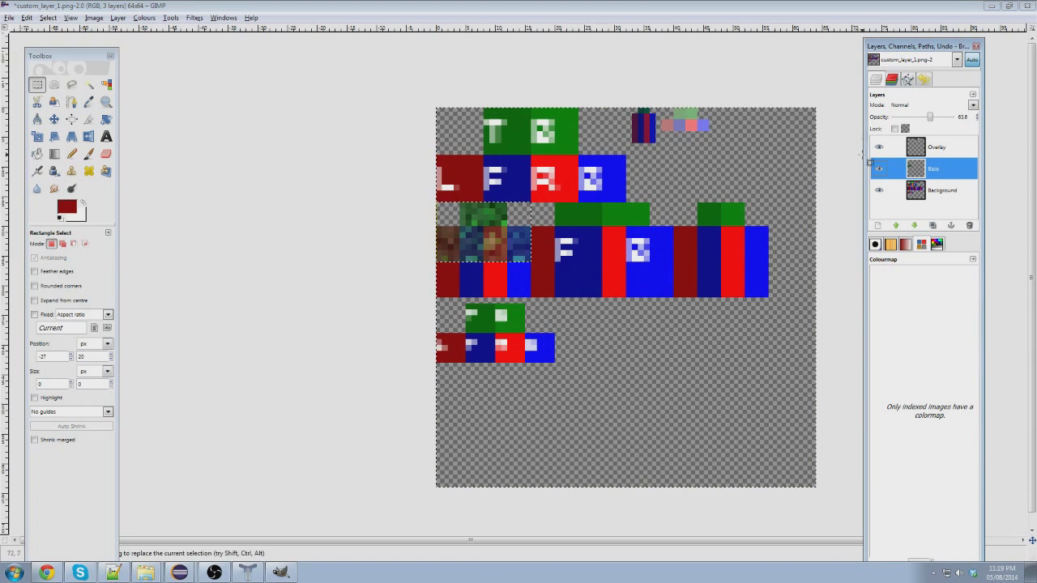
Hide the Background and Overlay layers and raise the Base layer's opacity to 100%.
left_click(879, 189)
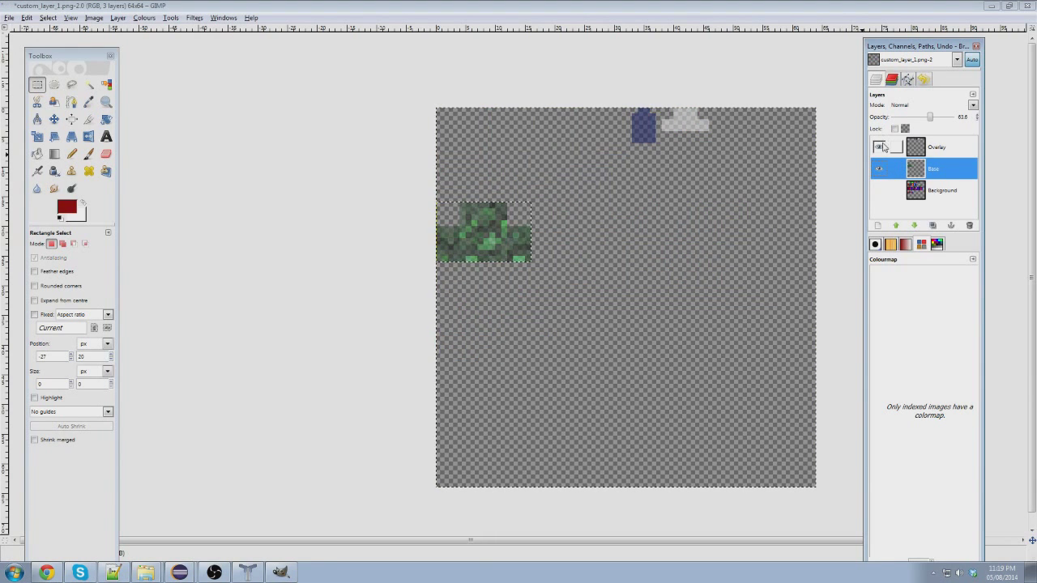
left_click(880, 147)
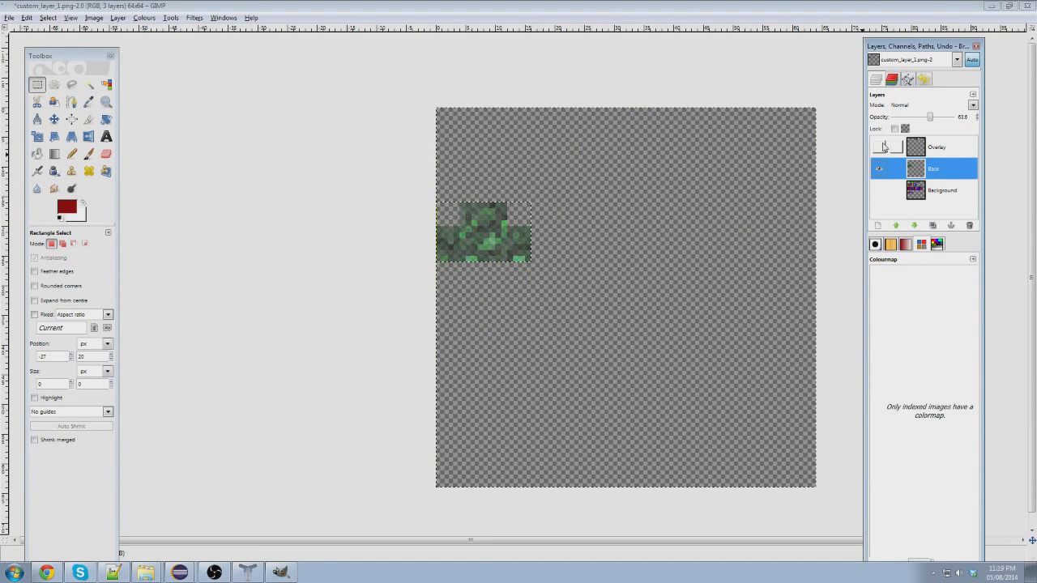
left_click(932, 118)
left_click_drag(931, 118, 1012, 121)
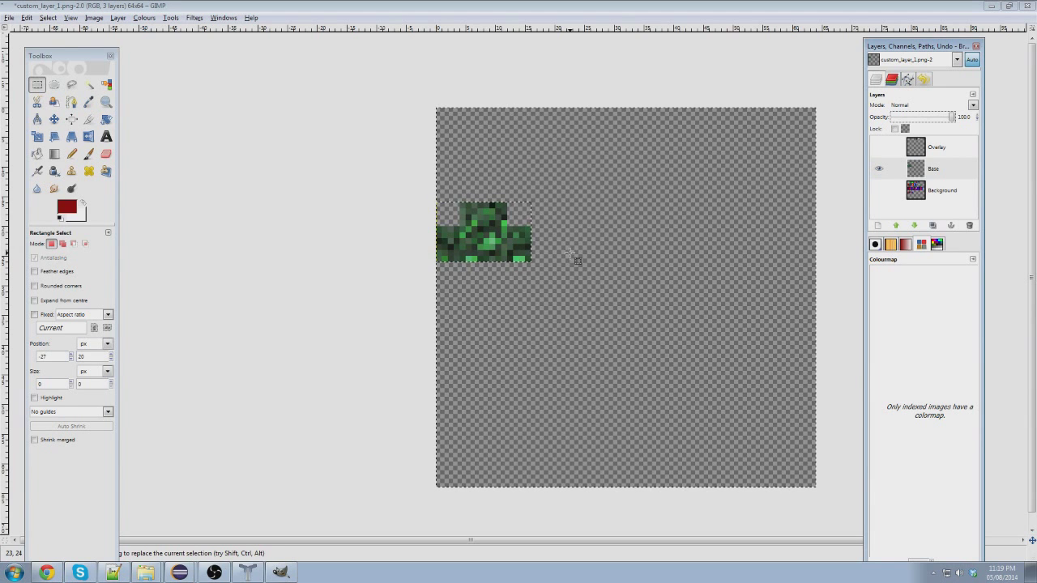
Undo the opacity, visibility and cut changes to restore the full Base layer and show all three layers.
key("ctrl+z")
key("ctrl+z")
key("ctrl+z")
key("ctrl+z")
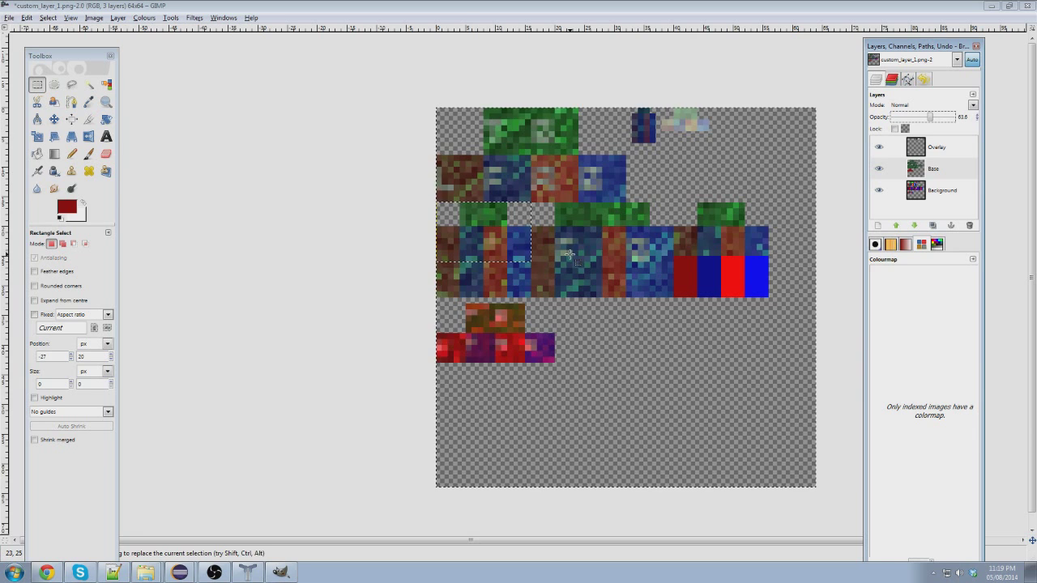
Replace the selection with a 16 × 12 px one over the same corner area and cut everything outside it from the Base layer.
left_click(377, 215)
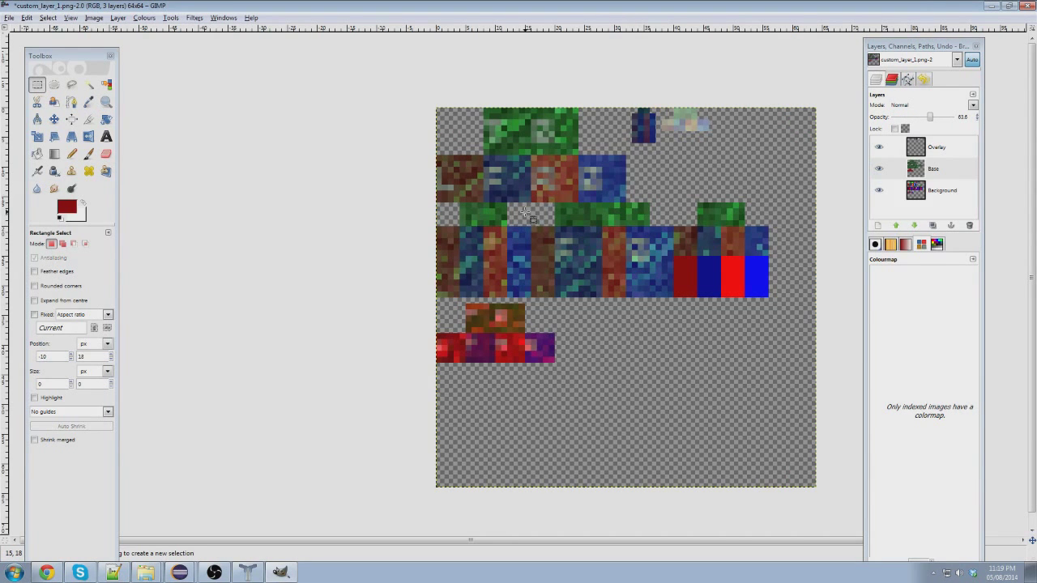
left_click_drag(532, 202, 438, 276)
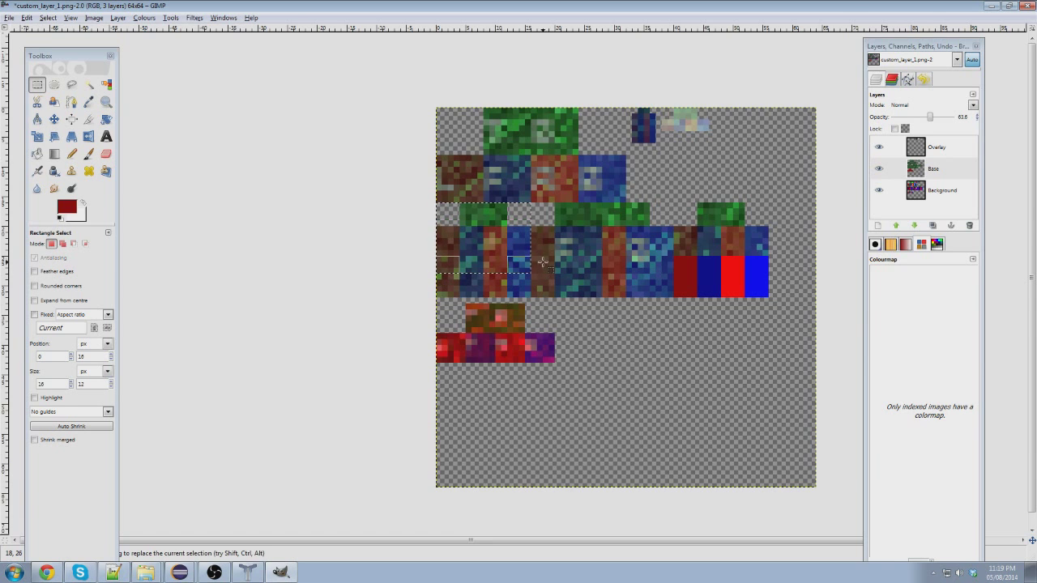
key("Return")
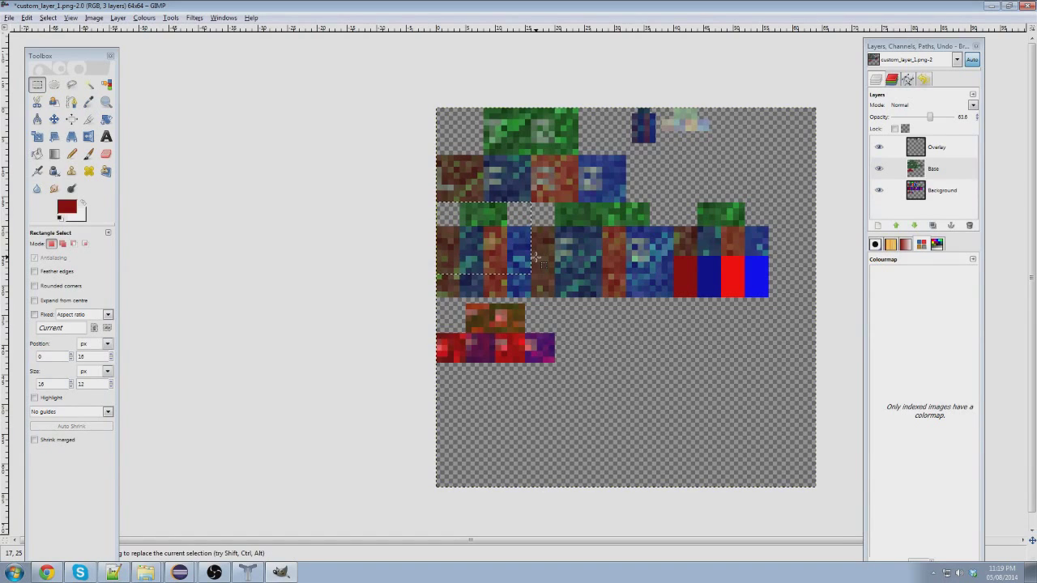
Hide the Background and Overlay layers and set the Base layer to 100% opacity.
left_click(878, 191)
left_click(879, 147)
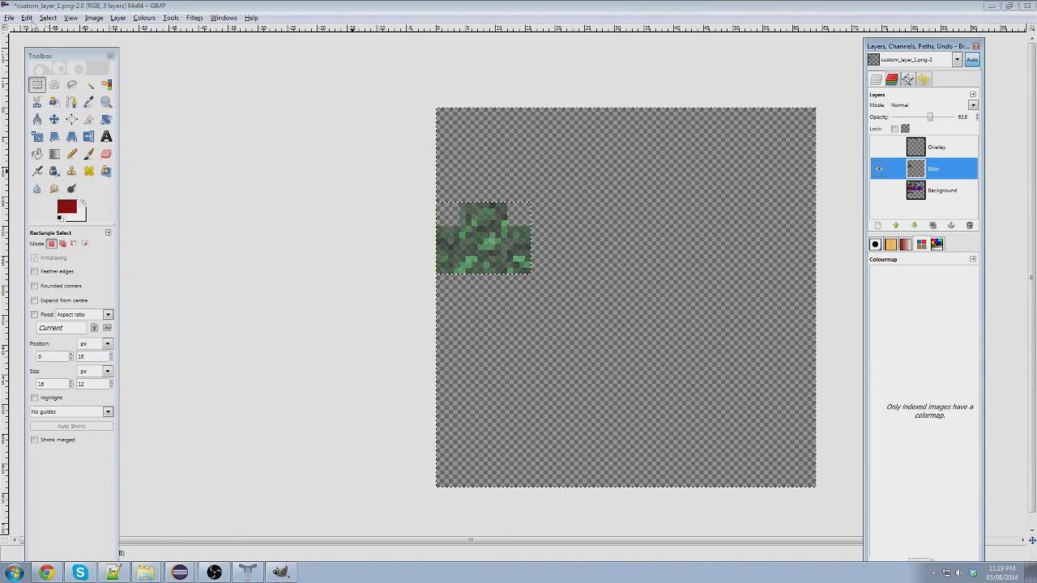
left_click(9, 18)
left_click(26, 18)
left_click_drag(932, 117, 966, 117)
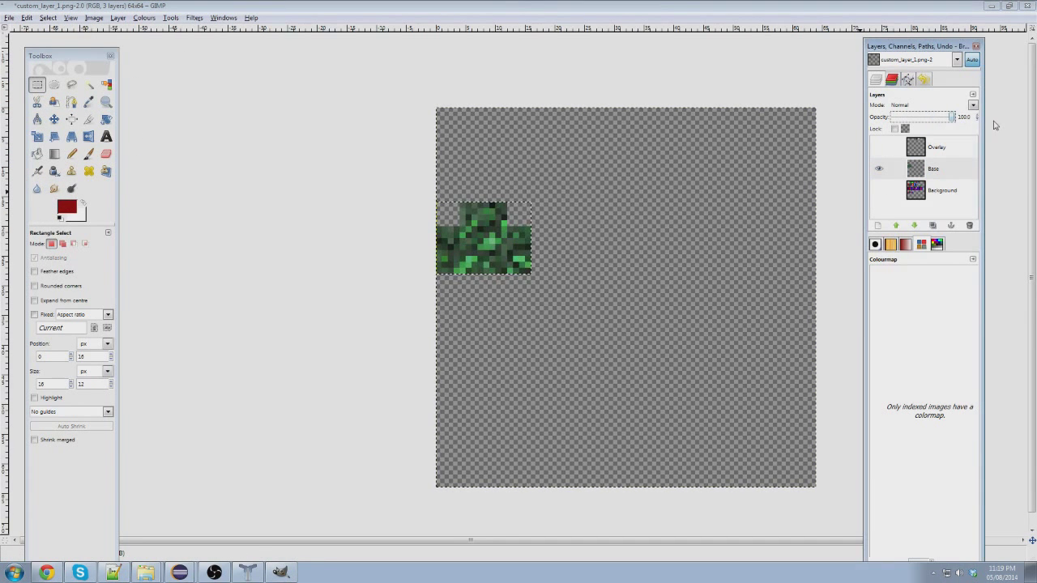
Save the texture as custom_layer_2.png in the Armor folder with the offered PNG options and clear the selection.
left_click(9, 18)
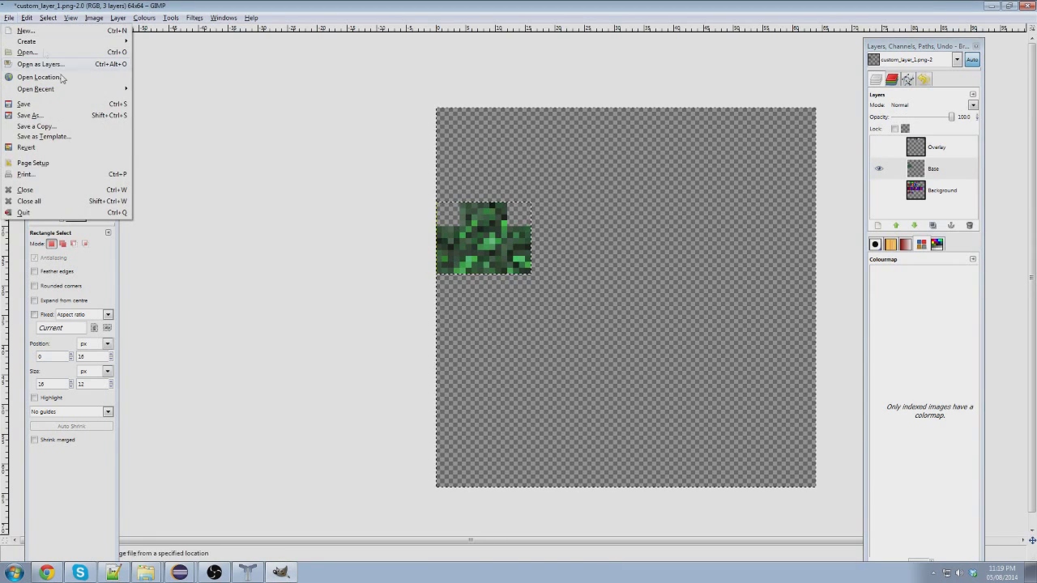
left_click(30, 116)
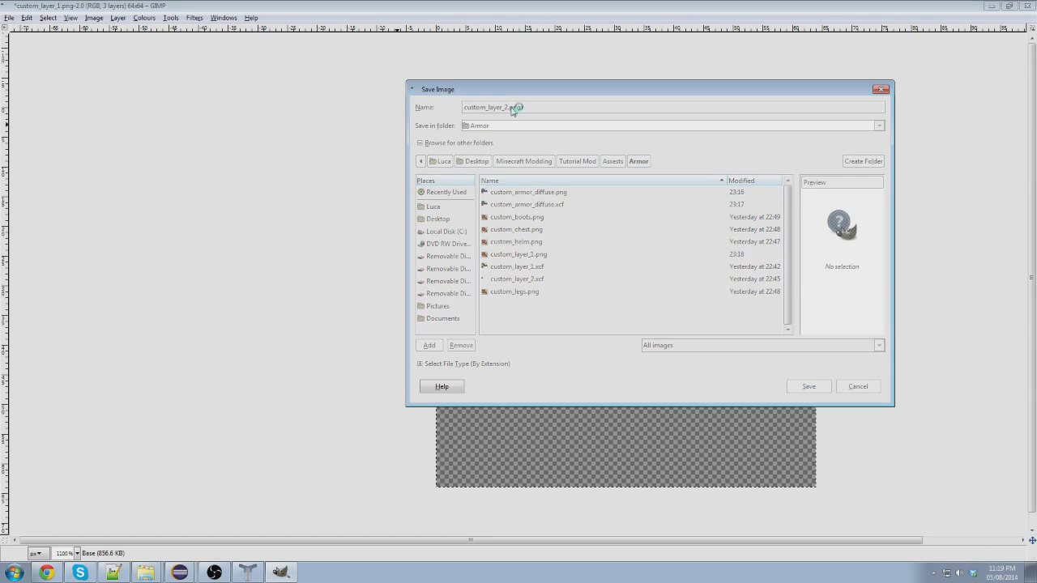
key("Return")
key("Return")
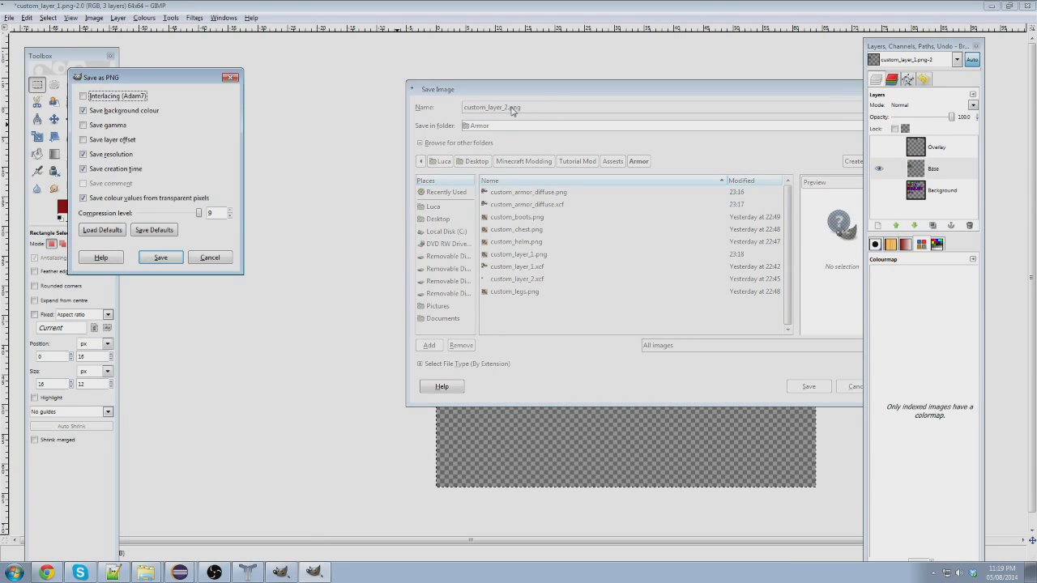
key("Return")
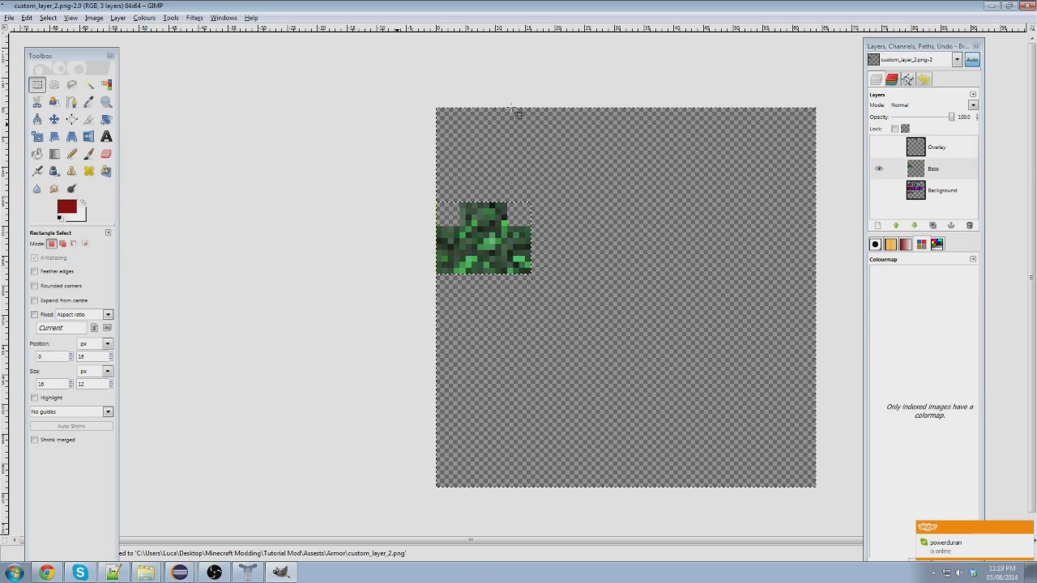
left_click(508, 95)
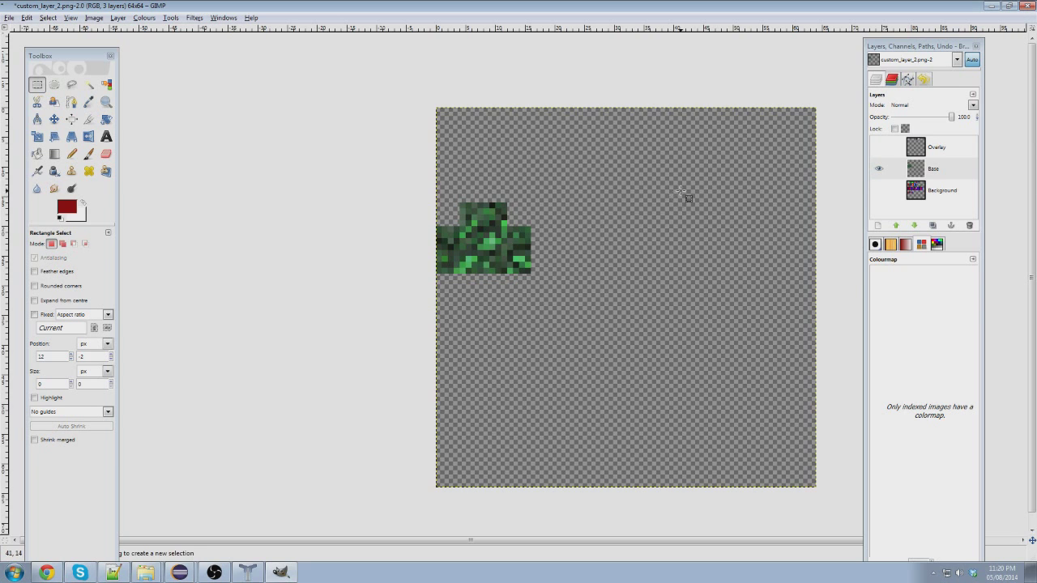
left_click(973, 60)
left_click(215, 572)
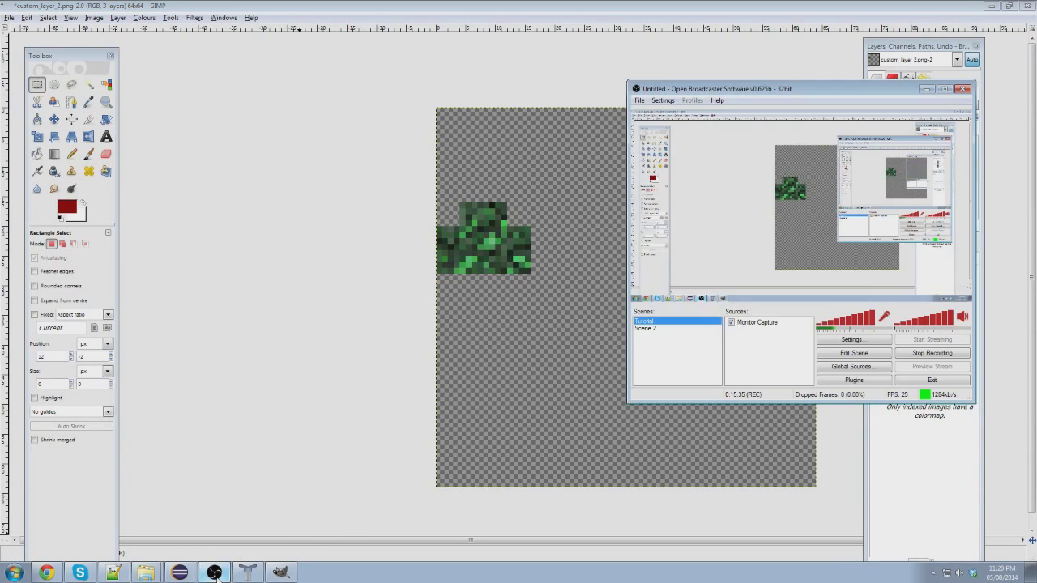